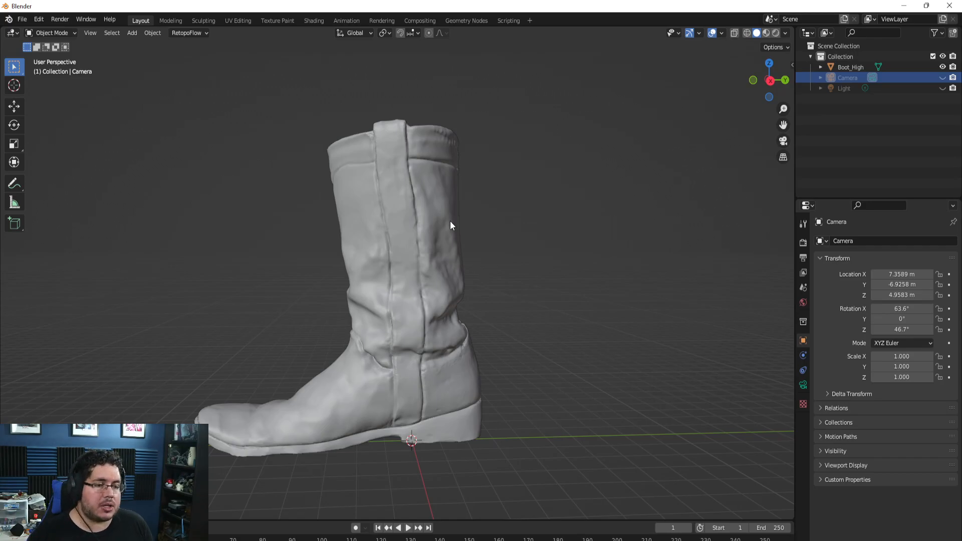
Step: Start RetopoFlow with a new target at the active Boot_High object and dismiss the welcome and unsaved-file notices
middle_drag(429, 228, 427, 273)
scroll(449, 258, up, 3)
scroll(449, 258, down, 4)
scroll(448, 254, up, 2)
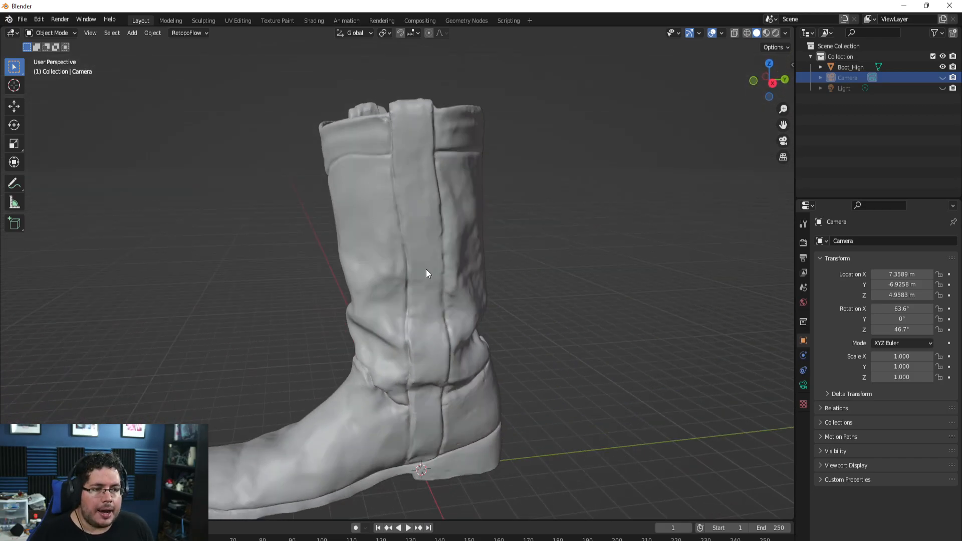
scroll(451, 277, up, 3)
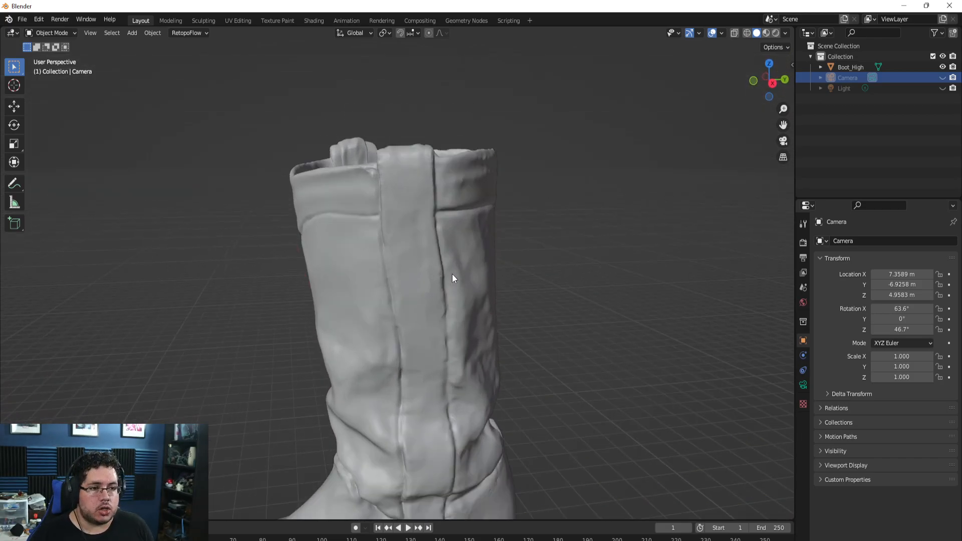
click(408, 232)
click(195, 34)
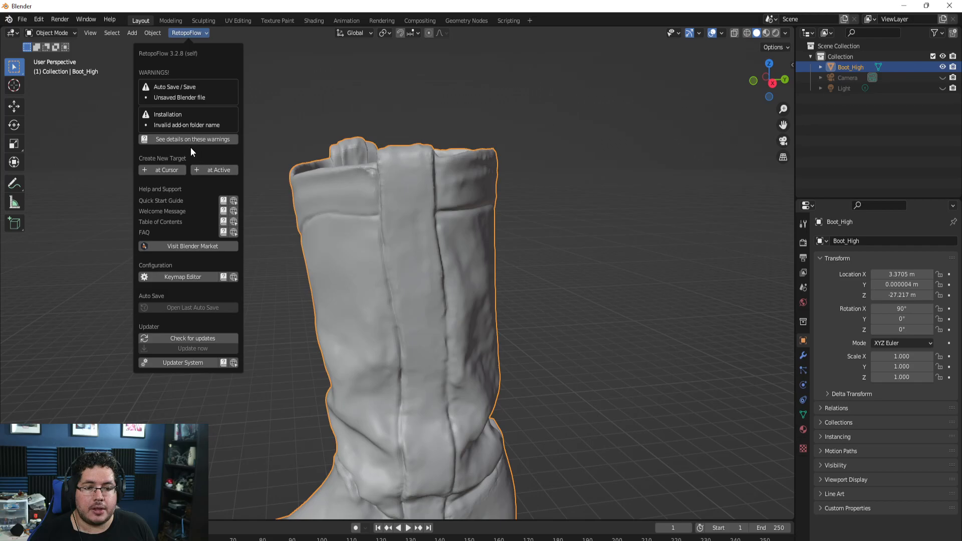
click(209, 170)
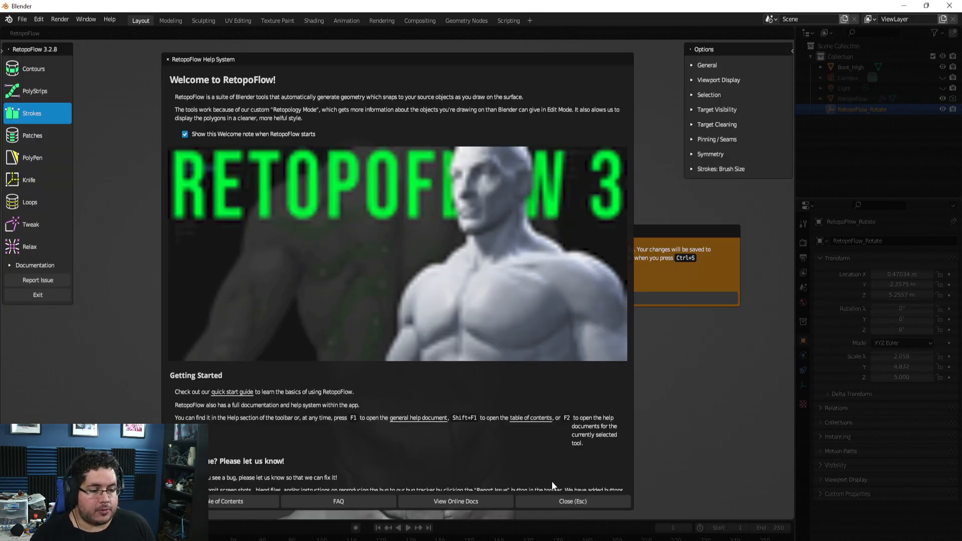
click(574, 502)
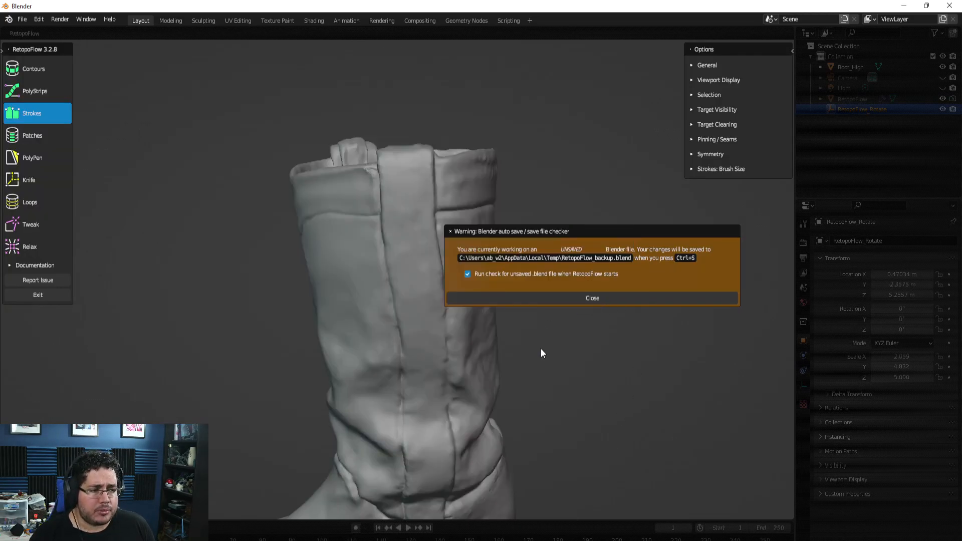
click(588, 301)
Step: Use PolyPen to build a square quad across the upper part of the boot's side strap
middle_drag(504, 315, 506, 278)
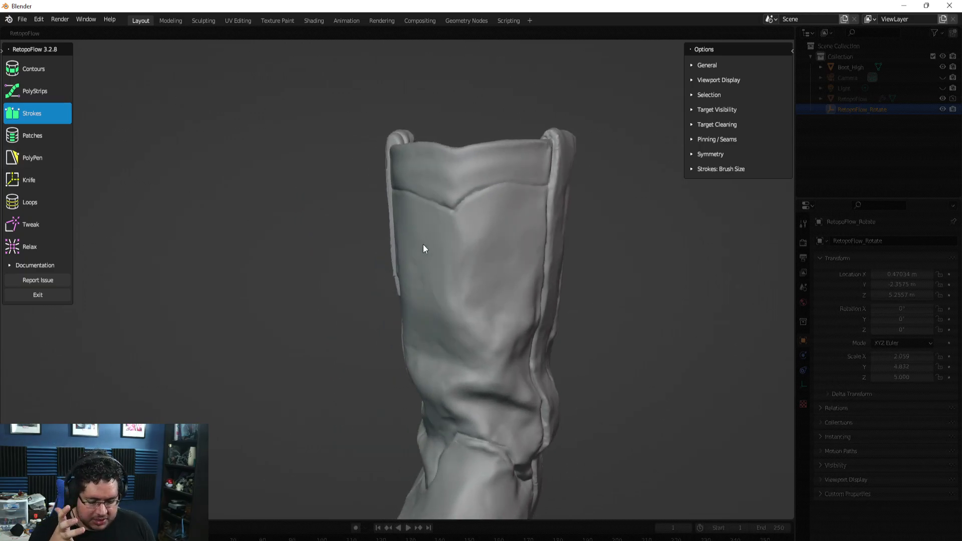
shift+middle_drag(554, 268, 485, 218)
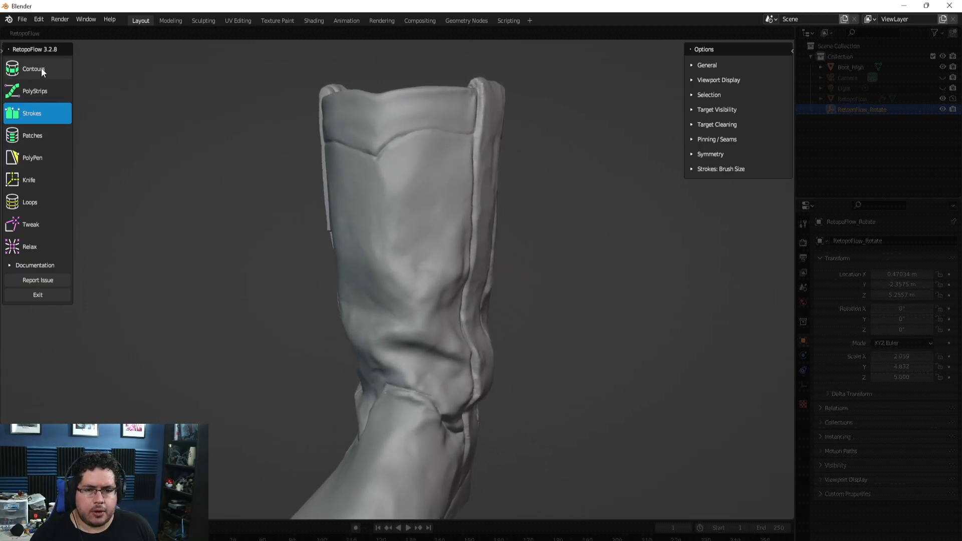
click(46, 161)
middle_drag(255, 199, 220, 206)
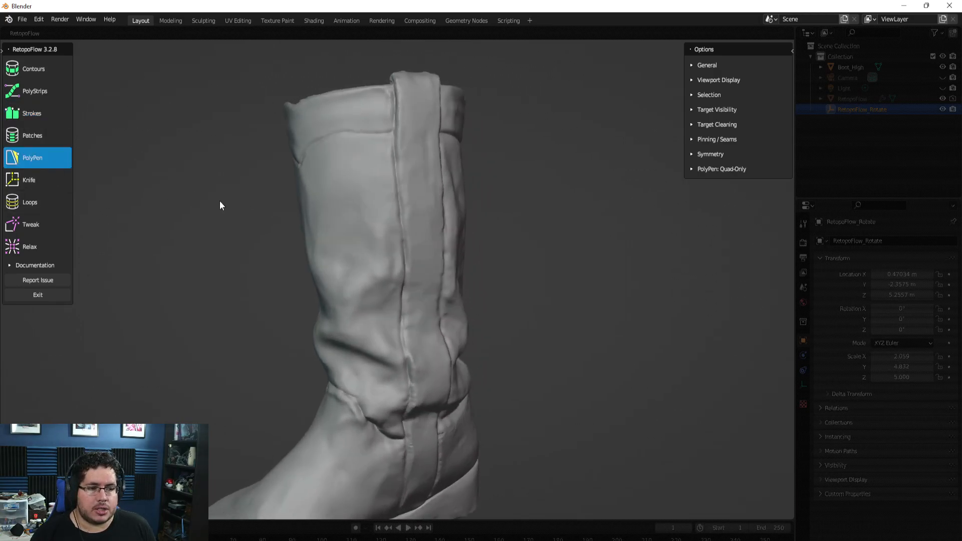
middle_drag(365, 298, 492, 275)
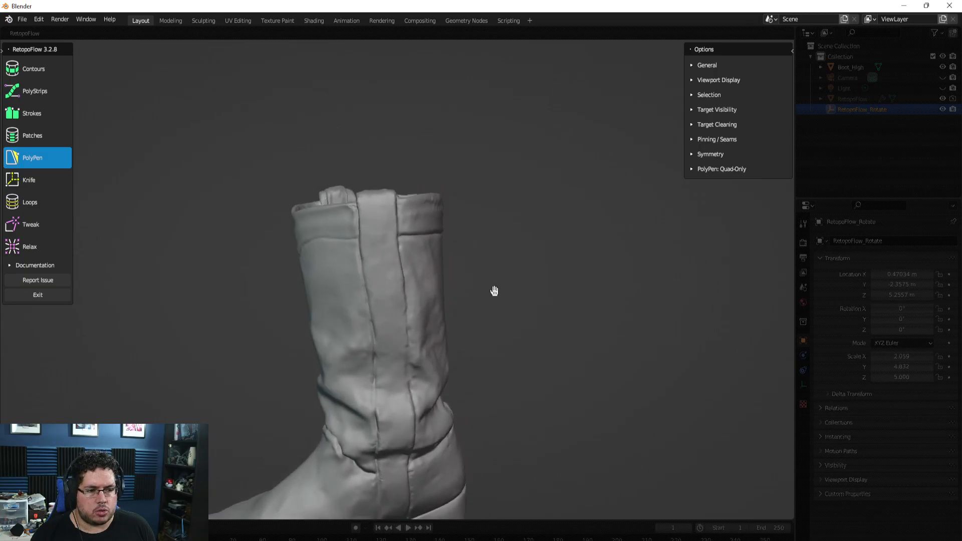
scroll(526, 284, up, 4)
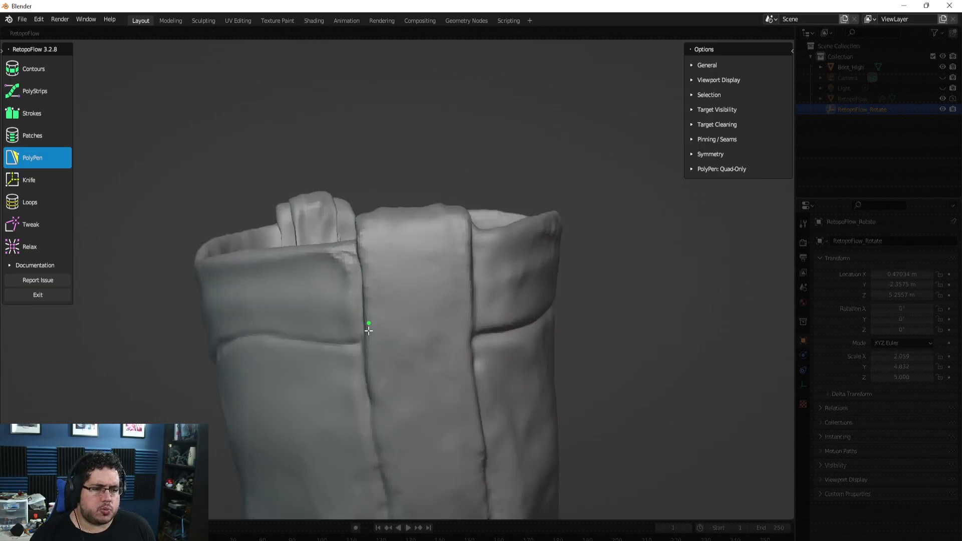
click(464, 336)
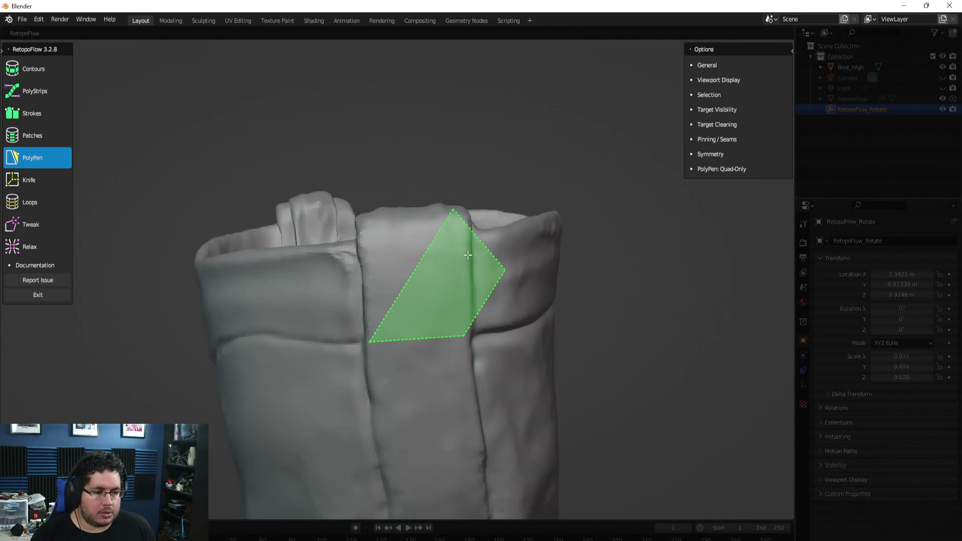
click(412, 240)
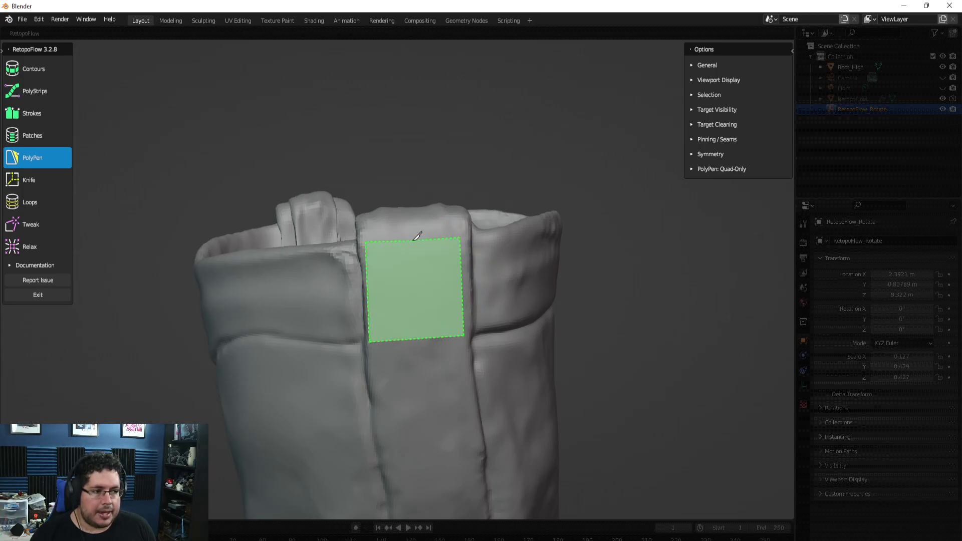
Step: Show the PolyPen Quad-Only options and extend a narrow quad around the strap's edge toward the back of the boot
click(692, 170)
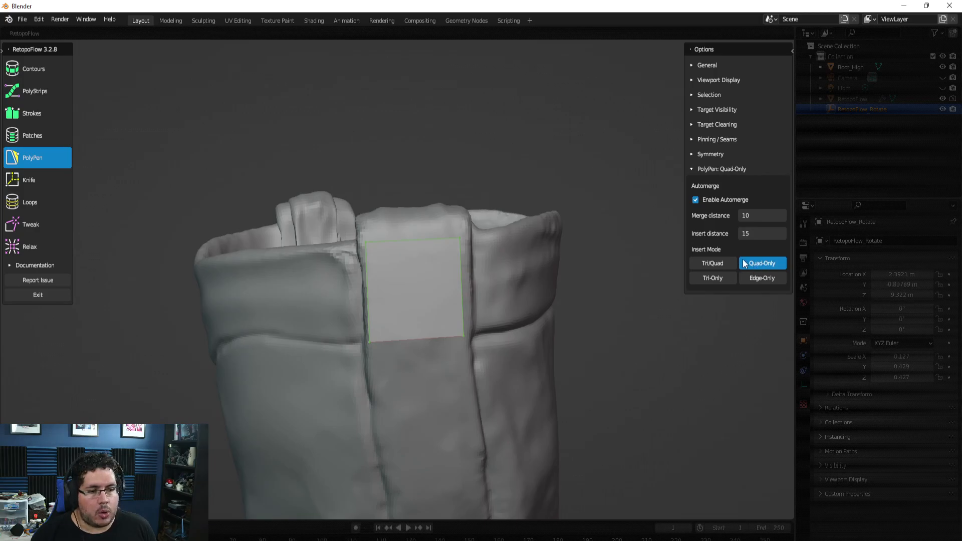
middle_drag(518, 238, 541, 242)
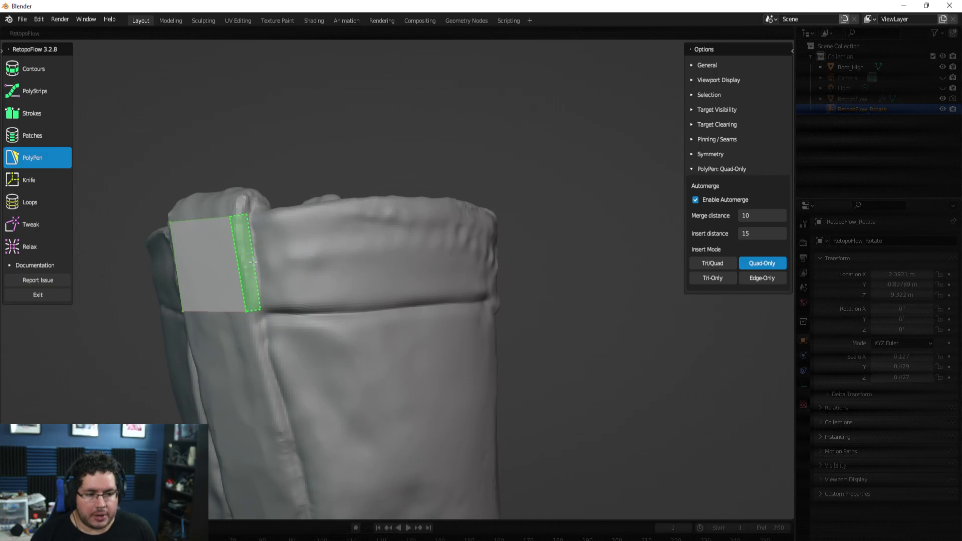
middle_drag(308, 259, 345, 283)
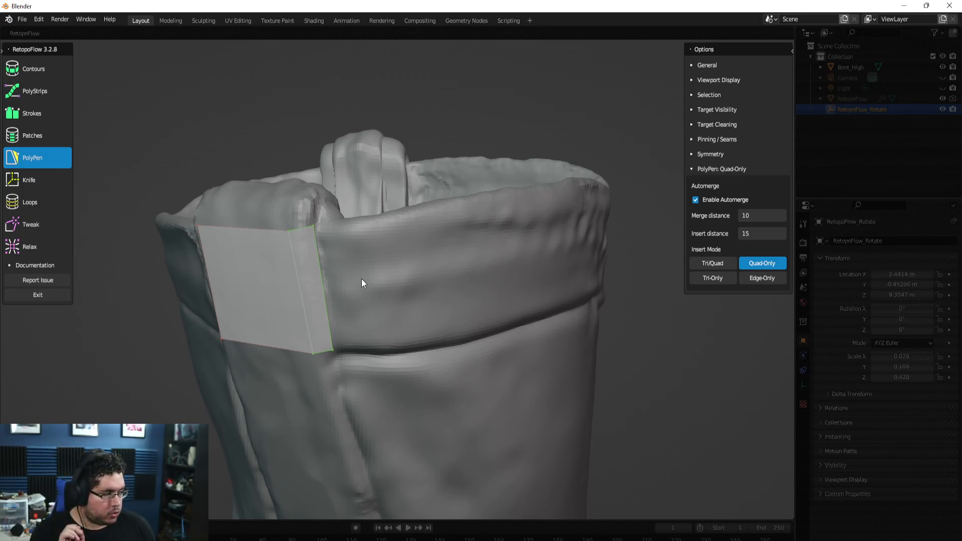
middle_drag(372, 273, 377, 206)
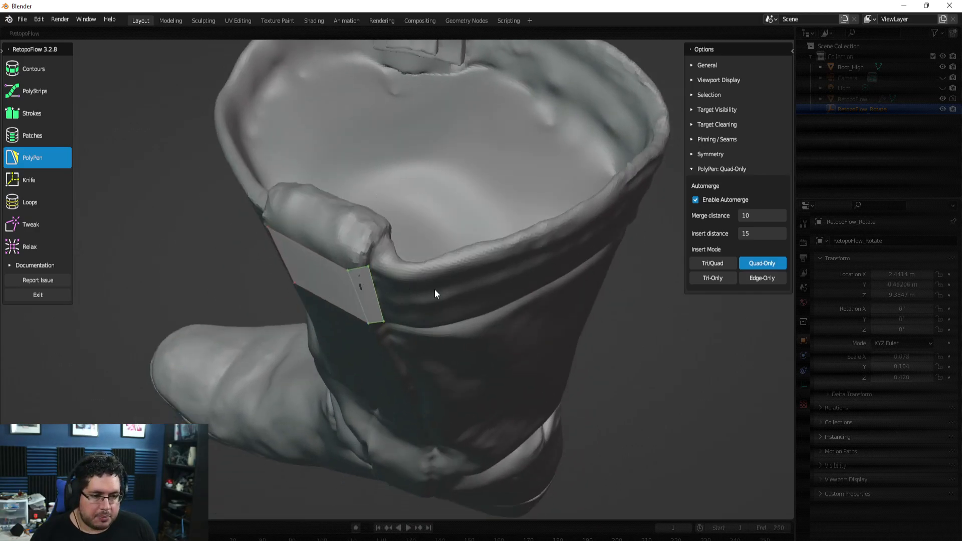
middle_drag(359, 279, 400, 251)
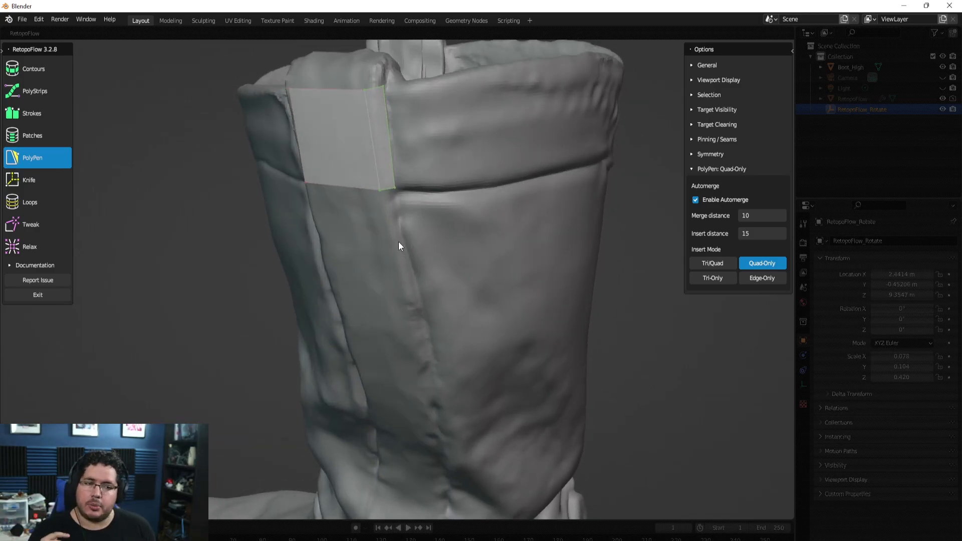
Step: Extend the PolyPen quad strip from the strap along the cuff toward the V-shaped point at the back
ctrl+drag(404, 143, 473, 134)
middle_drag(508, 148, 443, 170)
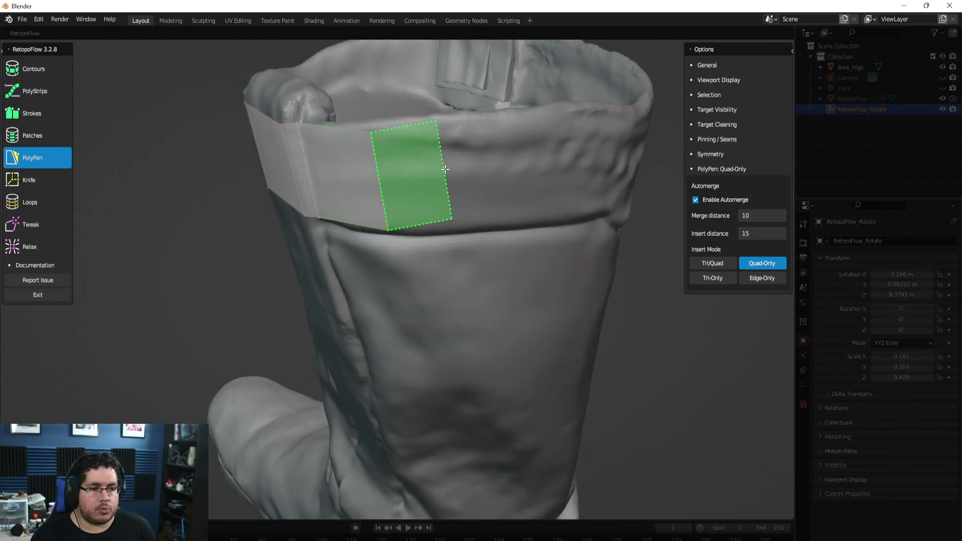
ctrl+click(477, 175)
middle_drag(534, 191, 514, 178)
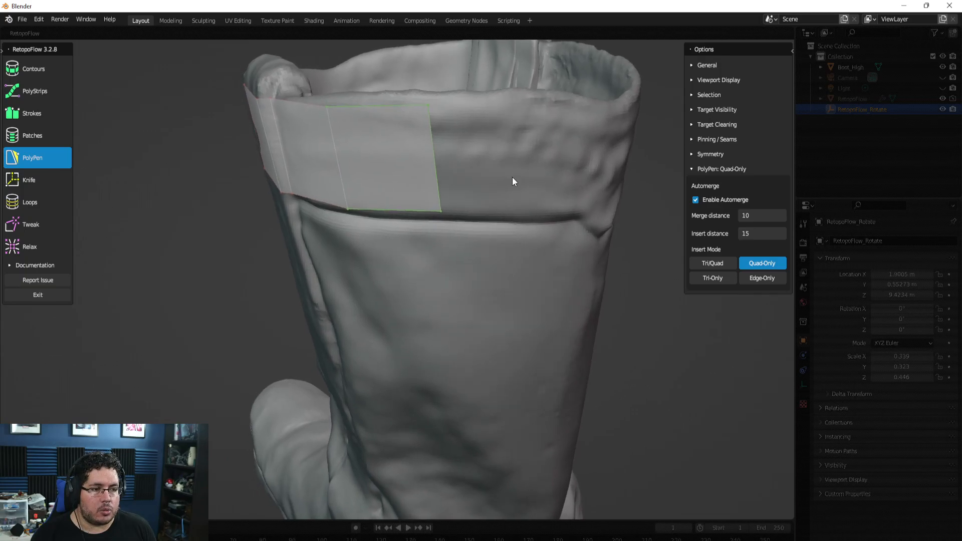
ctrl+click(550, 158)
middle_drag(575, 159, 410, 173)
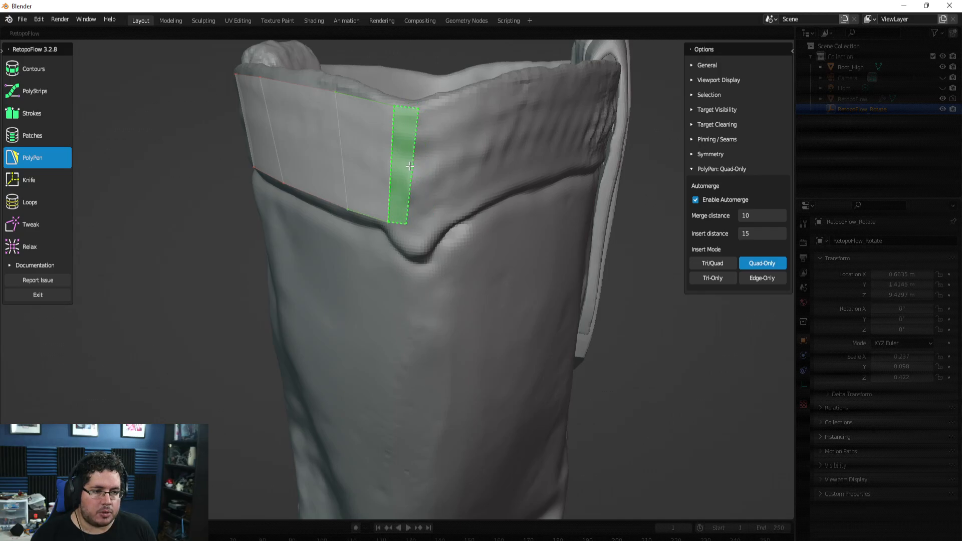
Step: Add two more PolyPen quads across the V-shaped point of the back cuff
ctrl+click(410, 166)
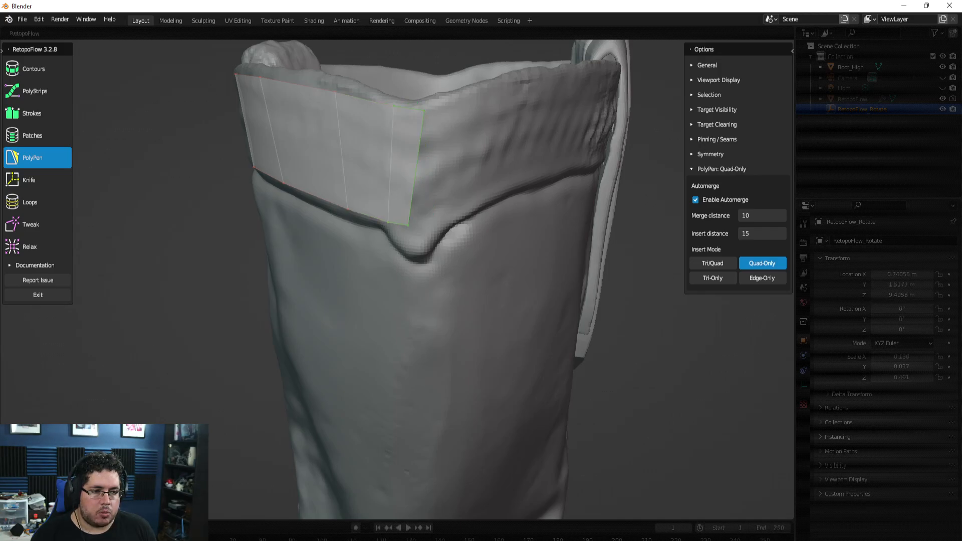
ctrl+click(443, 159)
middle_drag(444, 159, 432, 210)
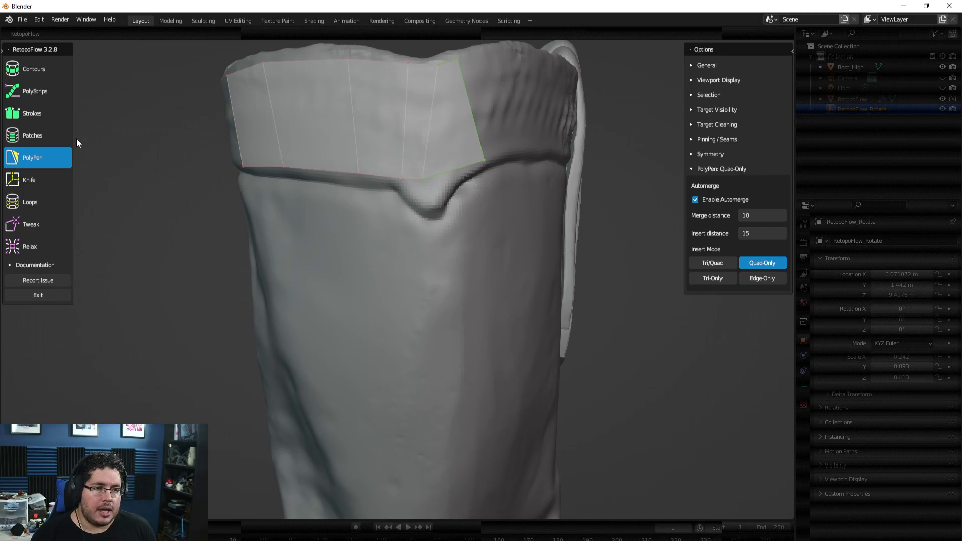
Step: Cut a vertical edge through the last quad of the cuff strip with the Knife
click(29, 179)
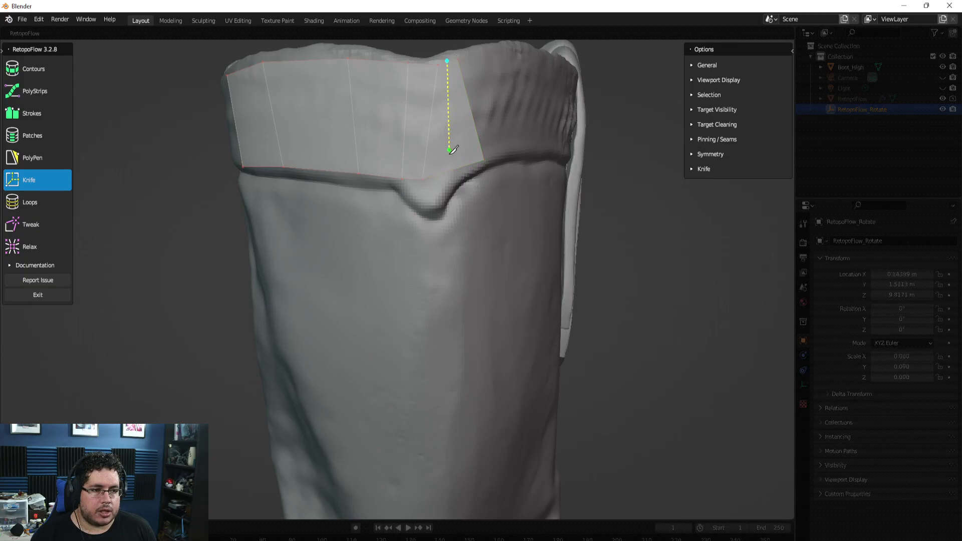
middle_drag(519, 175, 502, 198)
middle_drag(404, 159, 436, 152)
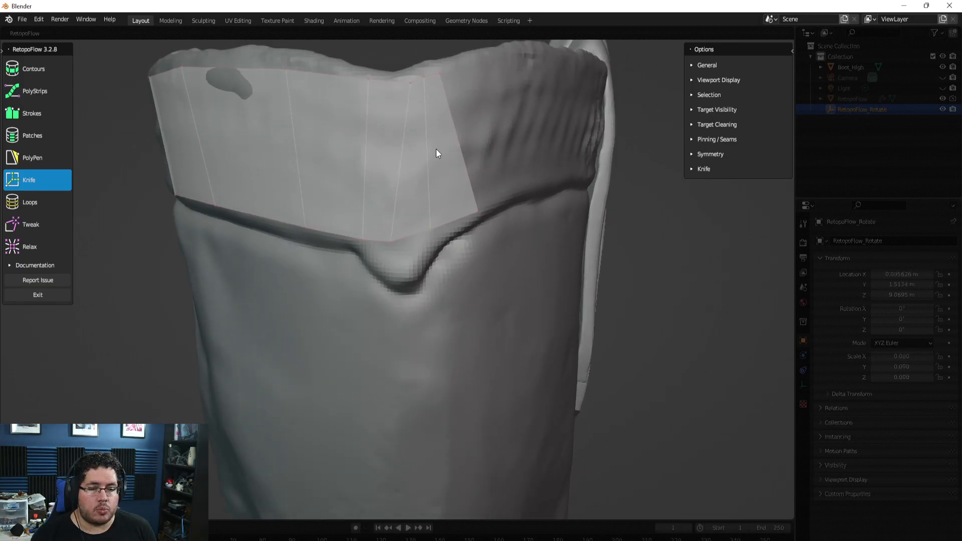
Step: Tweak the strip's vertices so its lower edge follows the V-shaped point and its upper edge follows the cuff rim
click(18, 229)
mouse_move(409, 268)
mouse_down()
mouse_move(430, 236)
mouse_move(393, 266)
mouse_move(428, 273)
mouse_move(443, 262)
mouse_move(362, 236)
mouse_move(421, 268)
mouse_move(381, 277)
mouse_move(389, 264)
mouse_move(413, 269)
mouse_up()
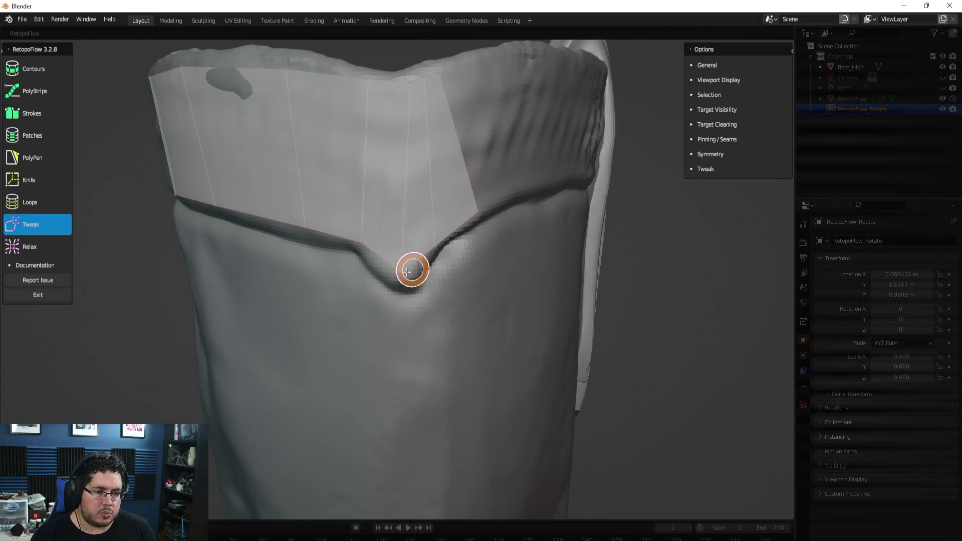
drag(410, 86, 313, 71)
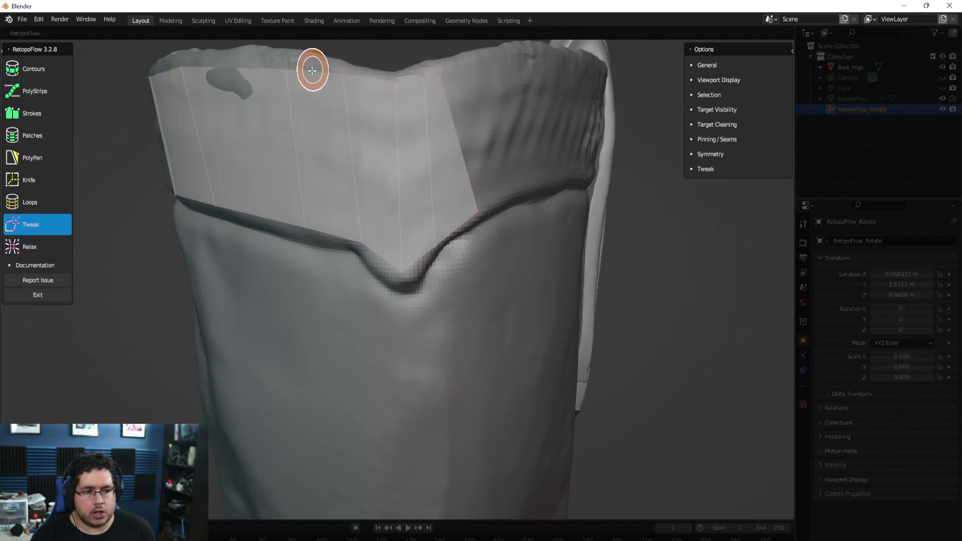
drag(402, 266, 359, 257)
drag(431, 243, 385, 303)
drag(380, 266, 393, 288)
mouse_move(396, 82)
mouse_down()
mouse_move(361, 82)
mouse_move(523, 51)
mouse_up()
Step: Tweak the vertices near the open end of the cuff strip to refine the edge spacing beside the V point
middle_drag(493, 199, 444, 201)
drag(377, 185, 335, 202)
shift+middle_drag(372, 131, 395, 194)
drag(389, 121, 350, 125)
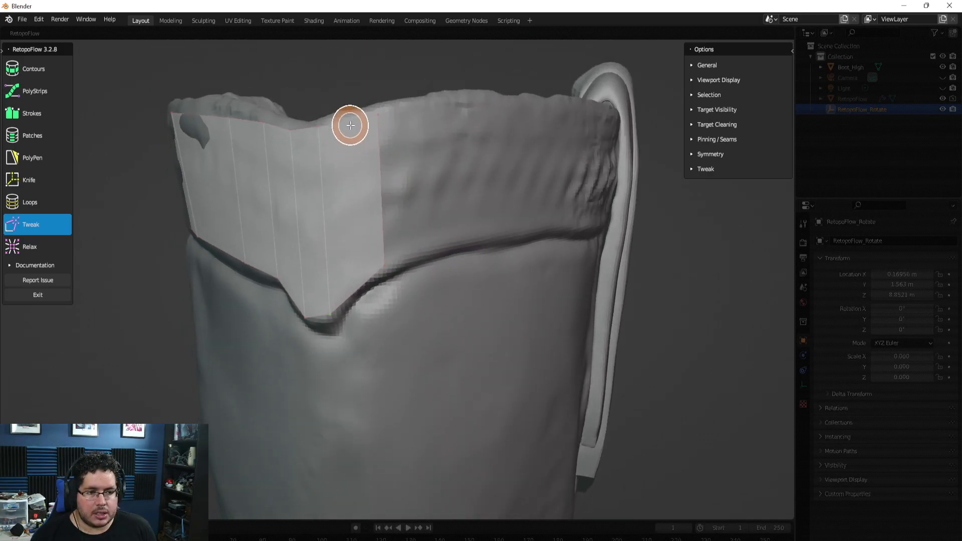
middle_drag(377, 262, 414, 228)
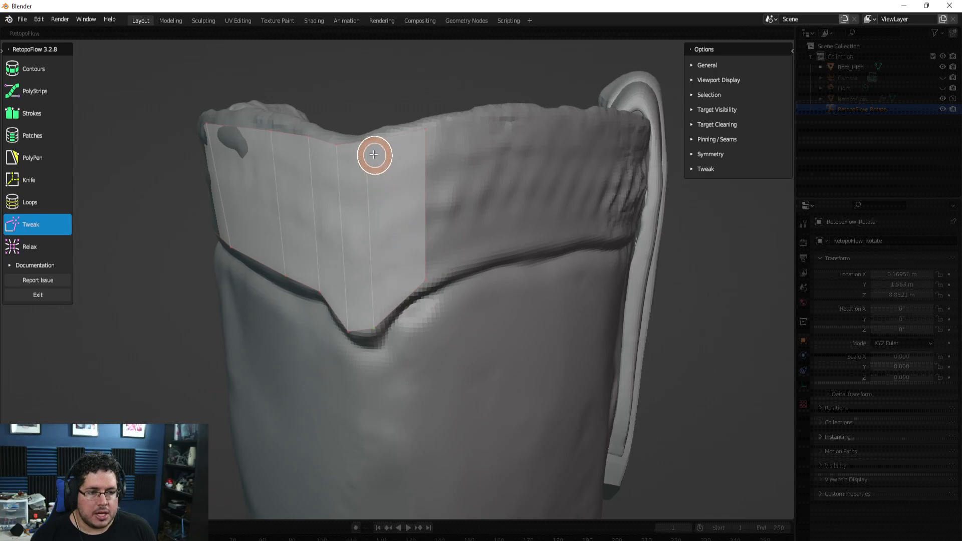
Step: Insert a vertical edge loop in the wide quad between the strap and the V point using Loops
mouse_move(342, 144)
middle_down()
mouse_move(420, 196)
mouse_move(468, 193)
mouse_move(455, 230)
mouse_move(505, 208)
middle_up()
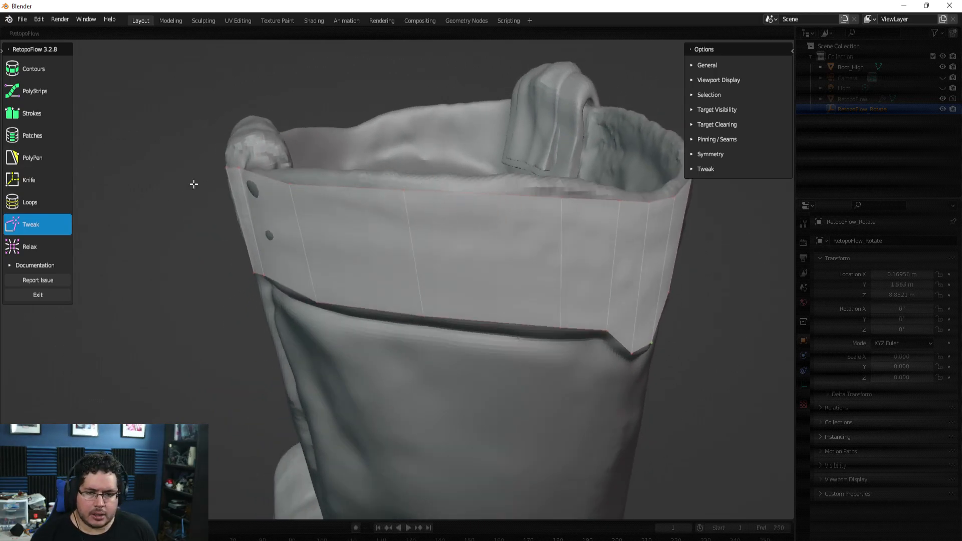
middle_drag(194, 187, 190, 168)
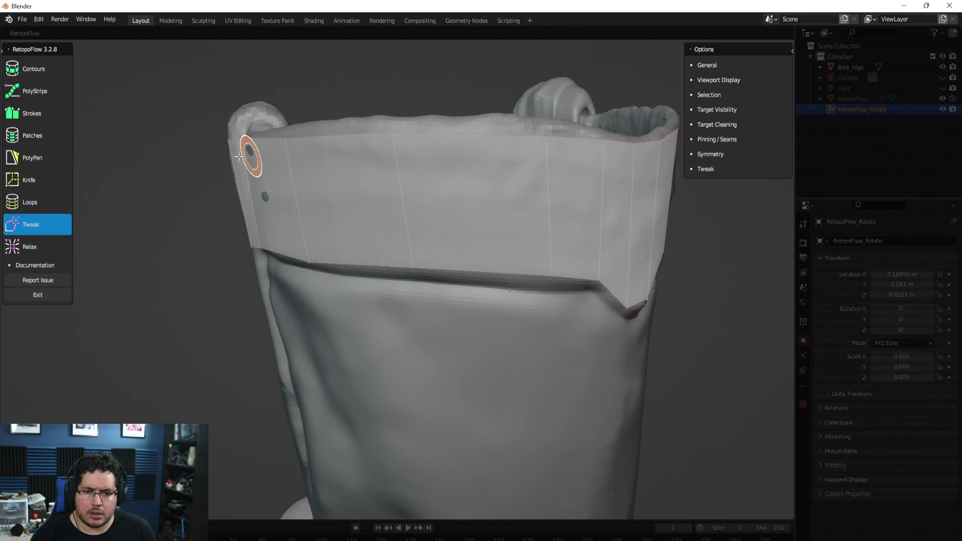
click(44, 206)
middle_drag(472, 128, 399, 163)
middle_drag(518, 169, 489, 318)
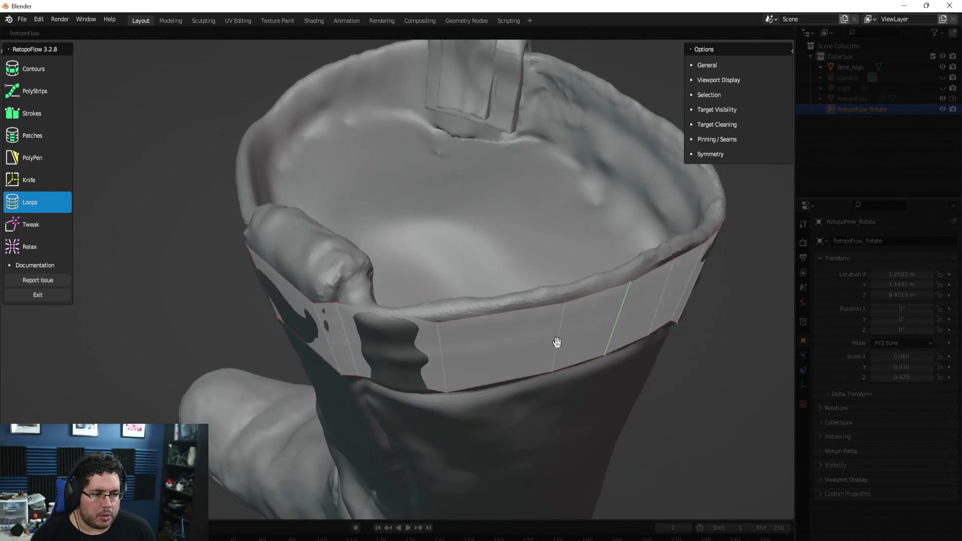
middle_drag(559, 347, 338, 248)
Step: Tweak the upper and lower vertices of the edge beside the inserted loop, shifting them toward the strap
click(32, 226)
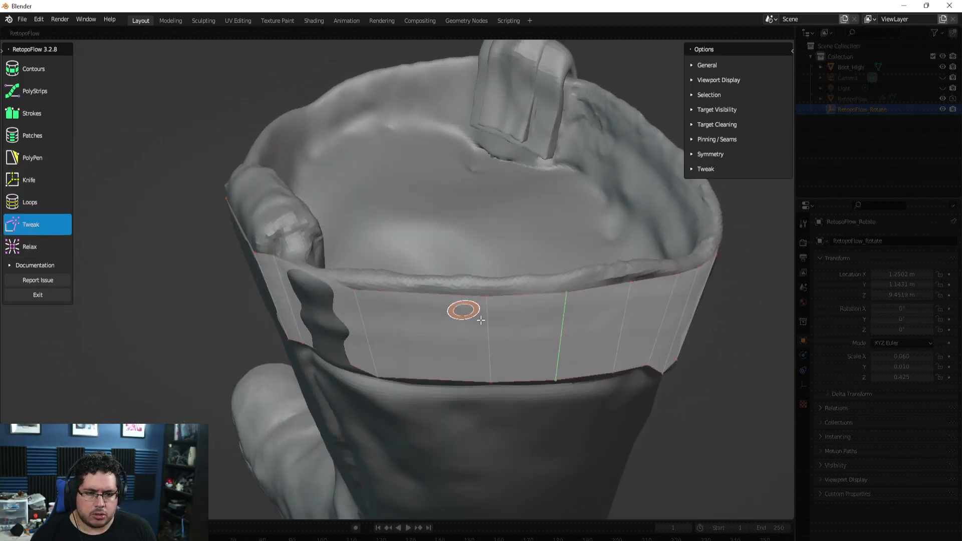
drag(478, 309, 423, 294)
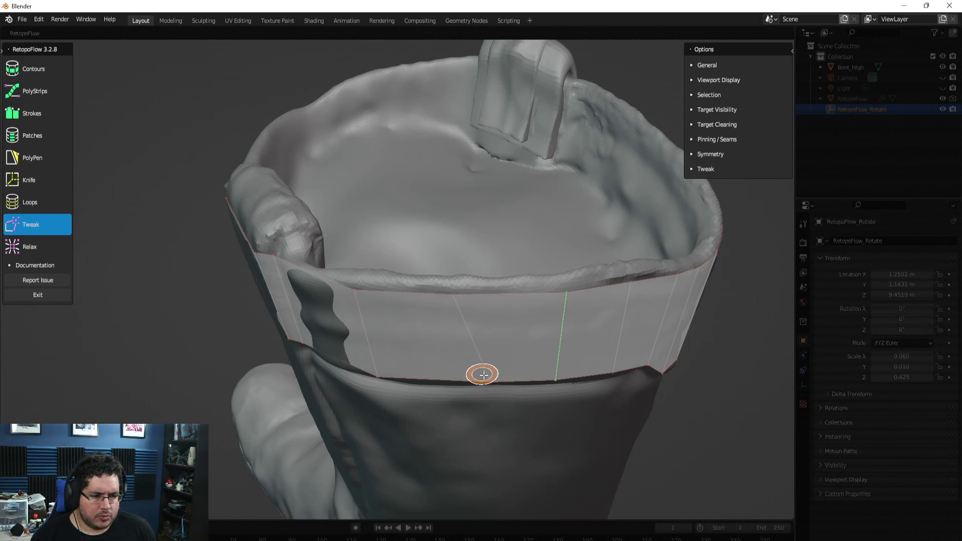
drag(481, 380, 392, 382)
Step: Build PolyPen quads along the cuff beside the strap and bridge them to the strap's open quad edge
mouse_move(408, 382)
middle_down()
mouse_move(425, 333)
mouse_move(465, 316)
mouse_move(350, 313)
mouse_move(584, 305)
mouse_move(461, 284)
middle_up()
middle_drag(354, 279, 473, 234)
click(28, 161)
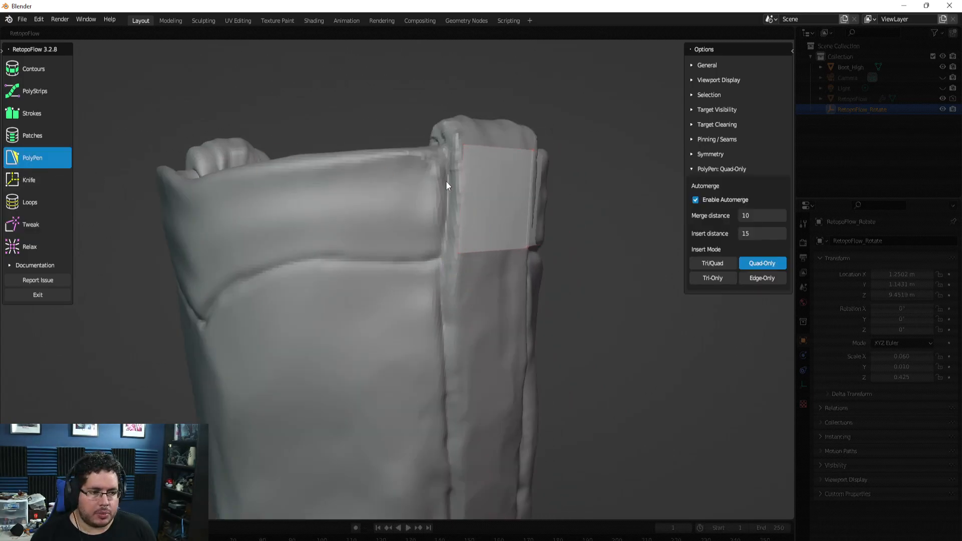
middle_drag(453, 189, 366, 193)
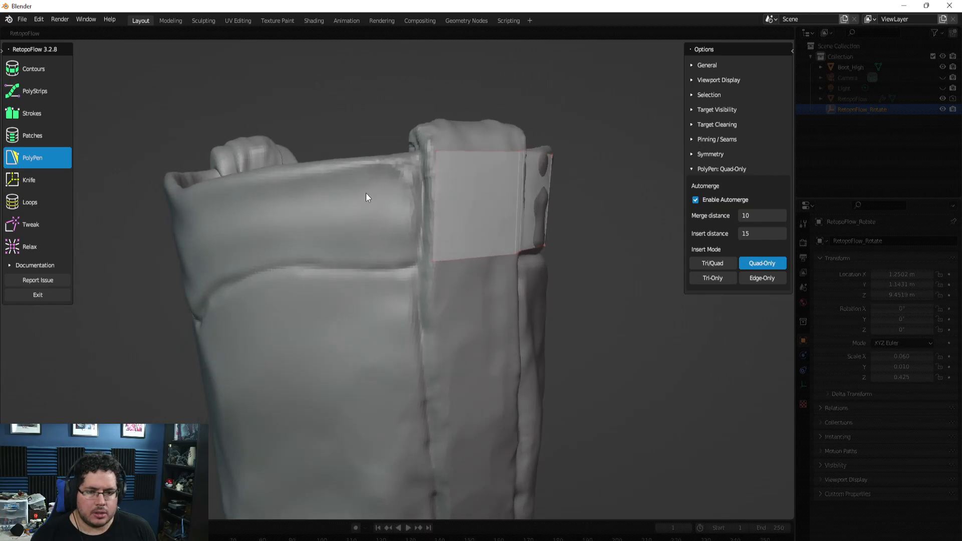
click(427, 152)
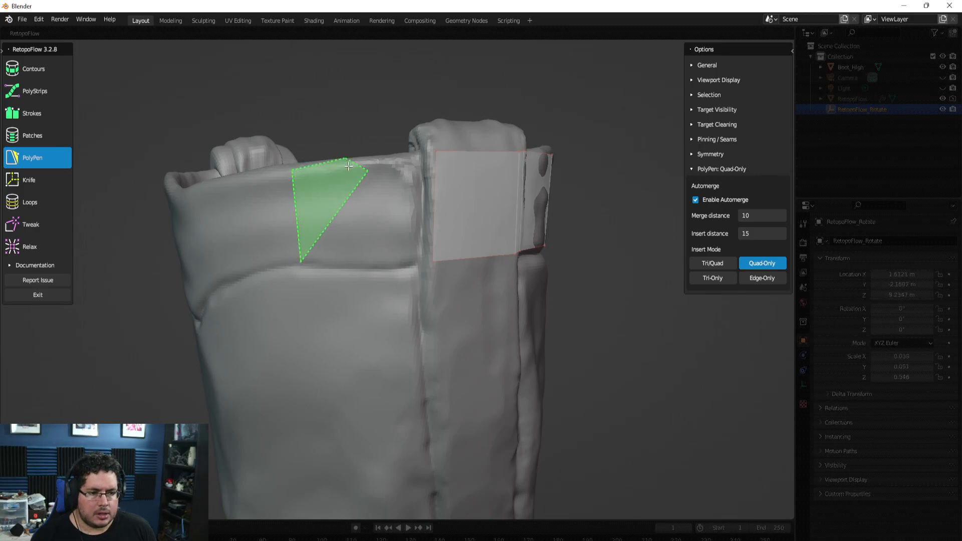
click(366, 211)
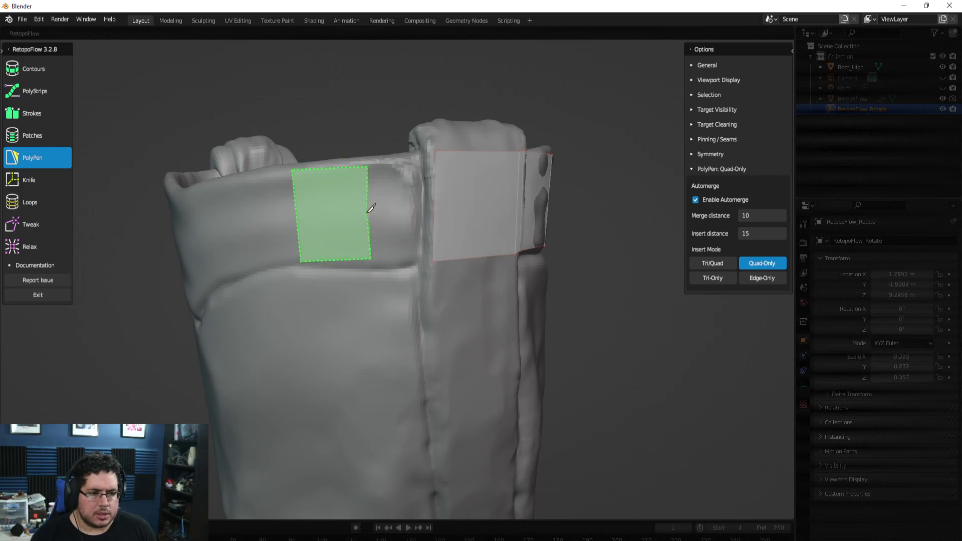
click(417, 210)
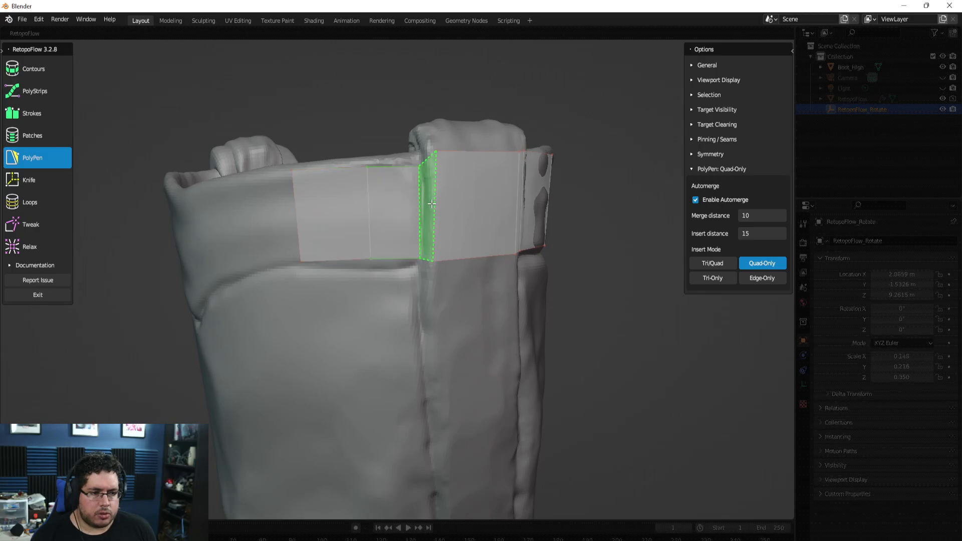
Step: Create a separate PolyPen quad at the cuff's V-shaped point, spanning from the rim to the lower seam
middle_drag(426, 251, 619, 320)
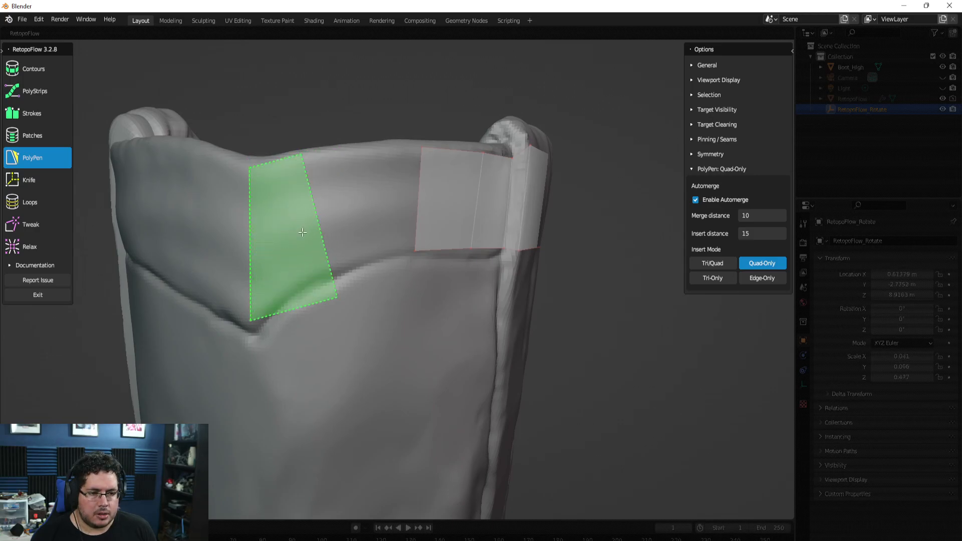
click(294, 225)
mouse_move(342, 282)
mouse_down()
mouse_move(308, 280)
mouse_move(346, 280)
mouse_move(347, 288)
mouse_up()
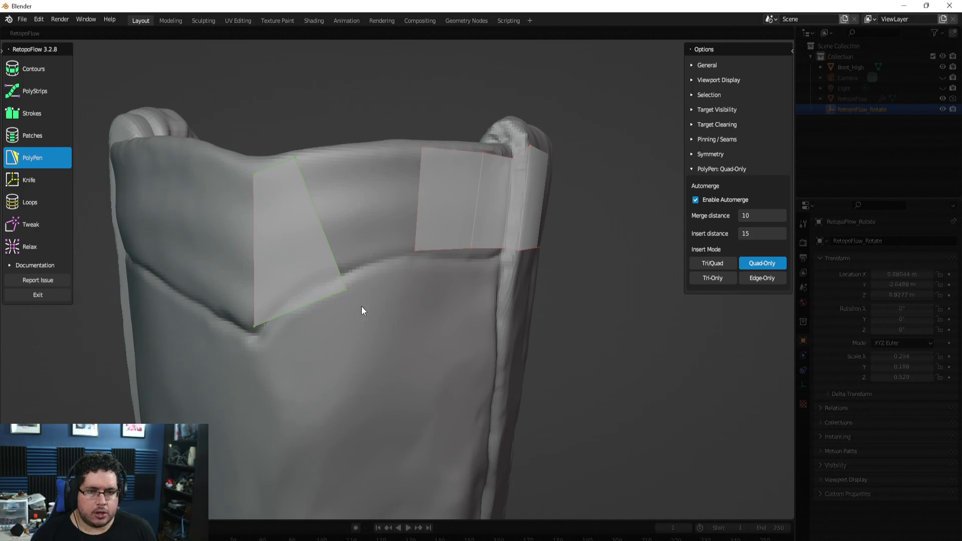
Step: Tweak the V-point quad's free corners so they sit on the lower seam and the cuff rim
key(2)
click(42, 224)
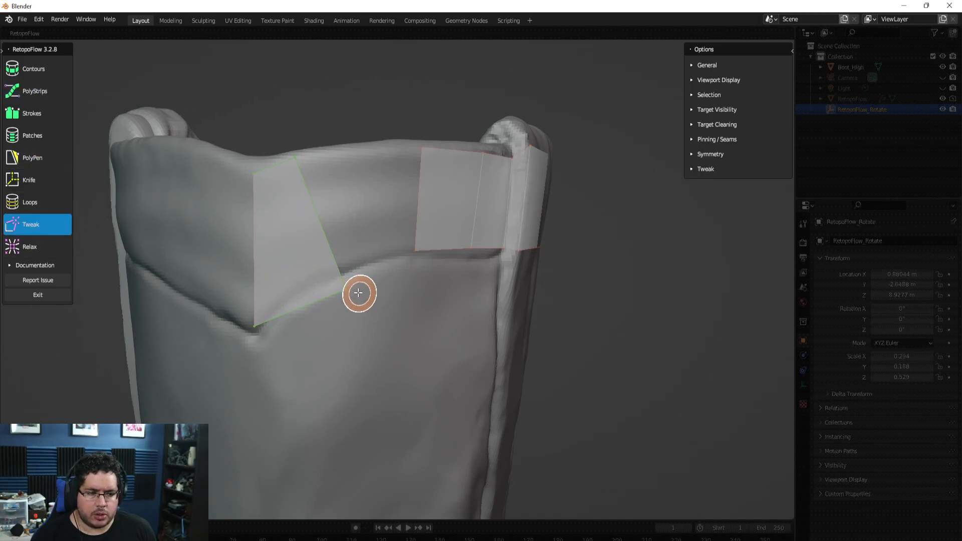
drag(363, 294, 313, 279)
mouse_move(290, 159)
mouse_down()
mouse_move(266, 180)
mouse_move(301, 168)
mouse_move(303, 148)
mouse_up()
Step: Fill the gap between the V-point quad and the strap-side strip with PolyPen quads
middle_drag(360, 222, 215, 167)
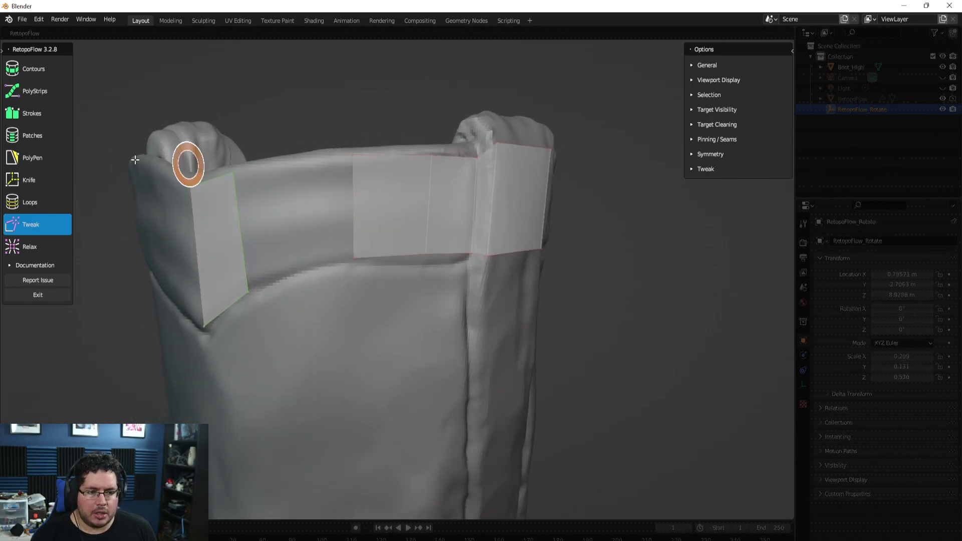
mouse_move(315, 242)
middle_down()
mouse_move(337, 254)
mouse_move(323, 254)
middle_up()
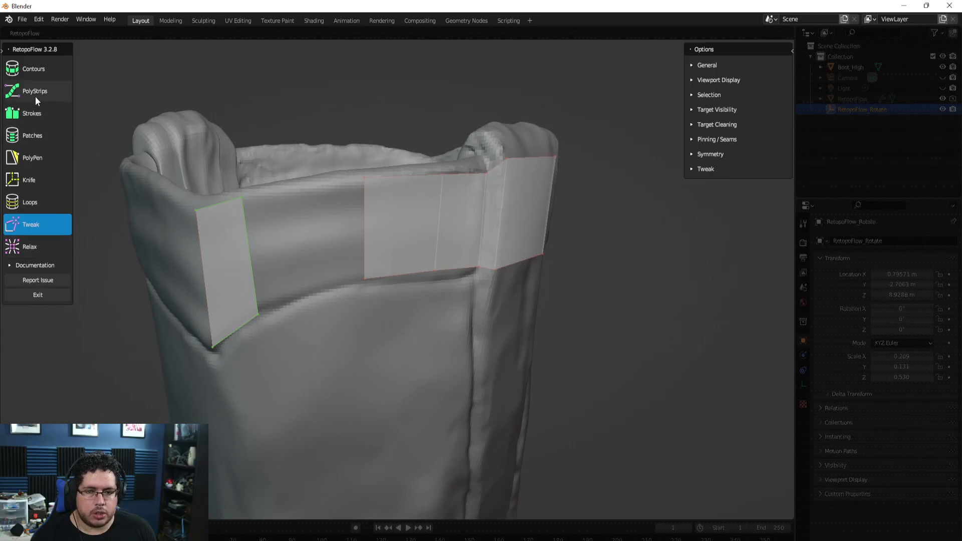
click(30, 163)
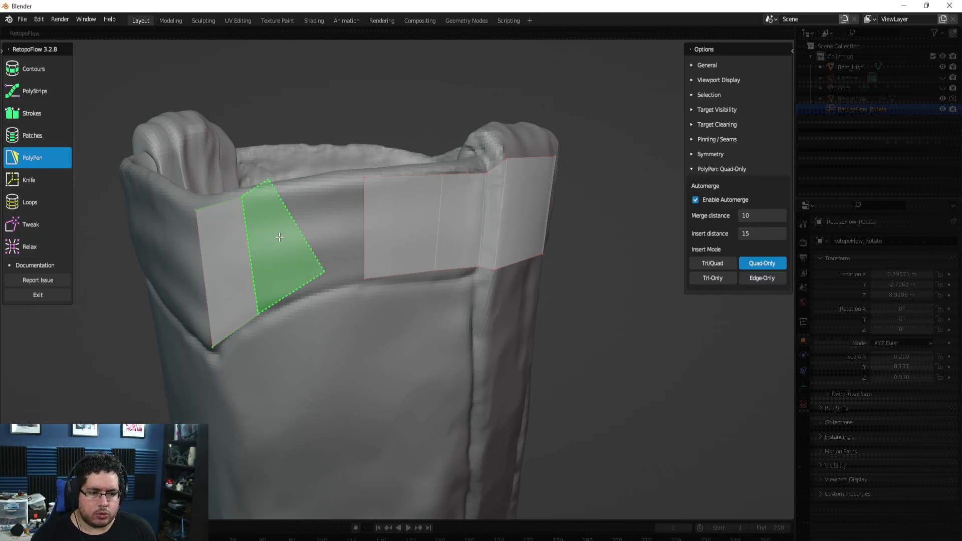
ctrl+click(291, 244)
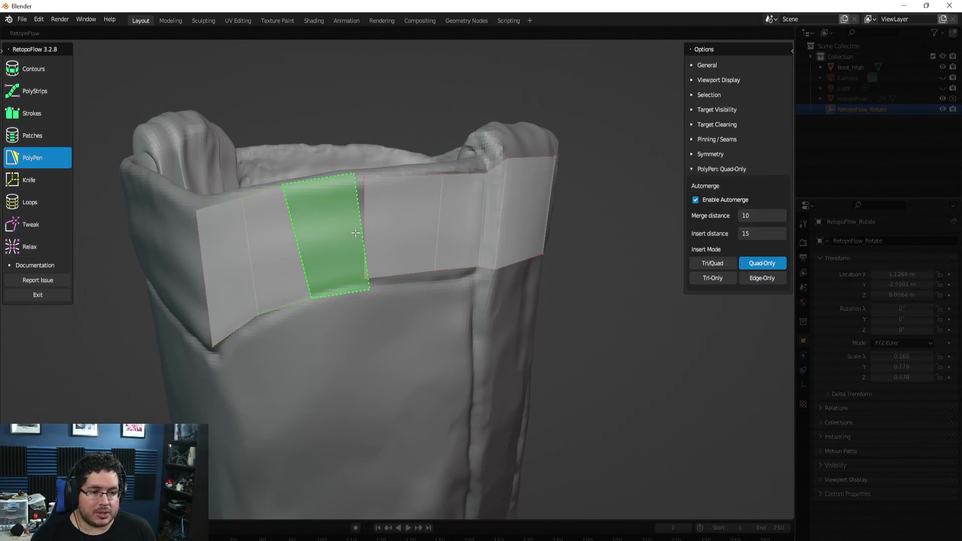
ctrl+click(365, 224)
Step: Add PolyPen quads on the other side of the V point and join them to its vertical edge
middle_drag(303, 258, 323, 232)
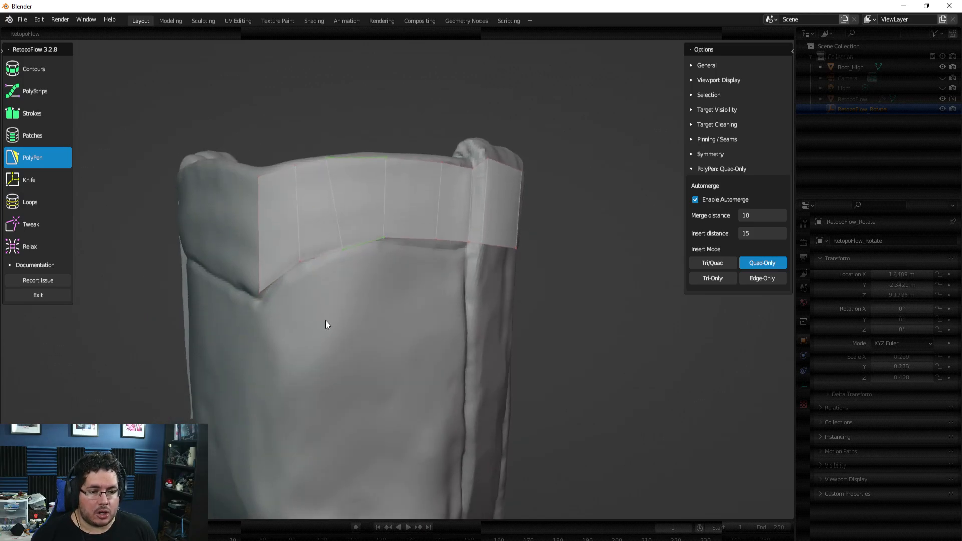
middle_drag(338, 334, 381, 341)
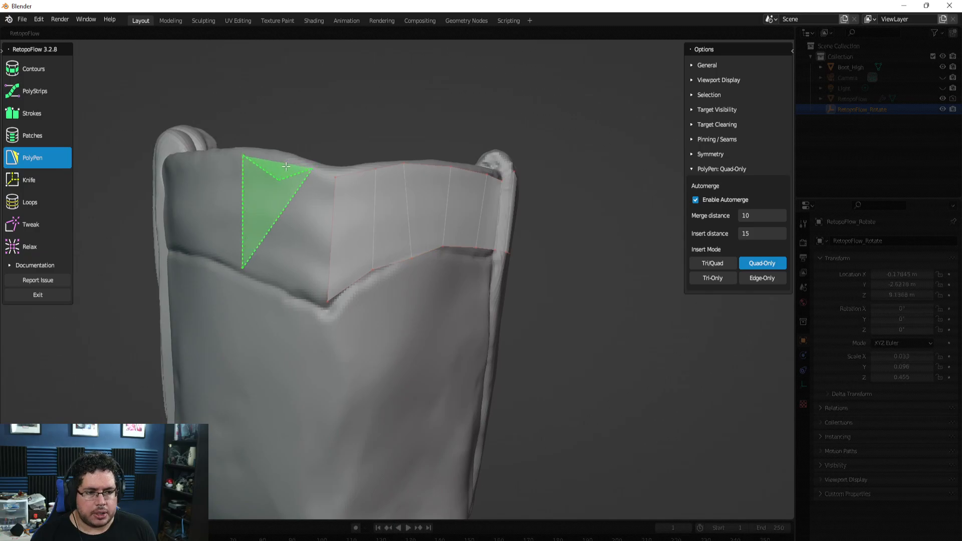
ctrl+click(288, 220)
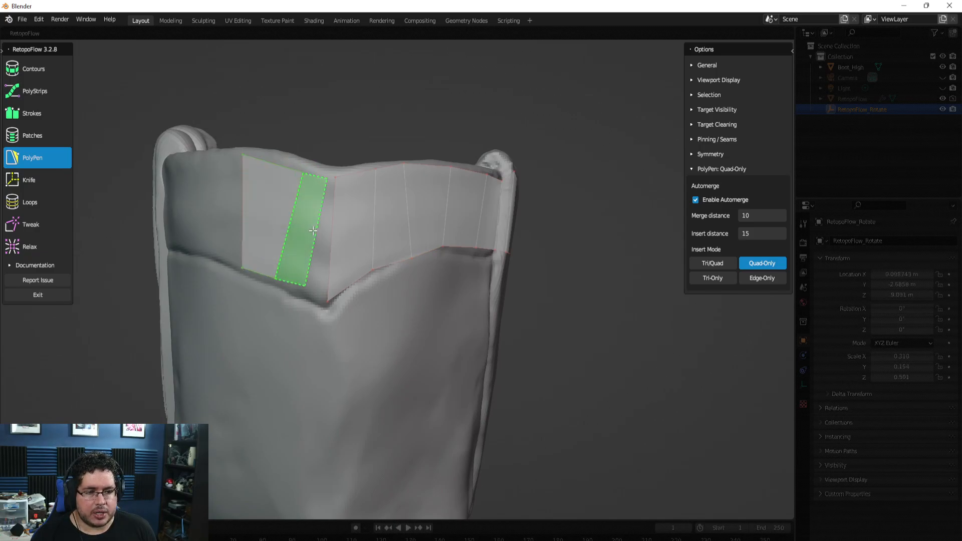
ctrl+click(327, 230)
Step: Build another run of PolyPen quads along the cuff and extend it onto the opposite strap's side
middle_drag(288, 218, 375, 212)
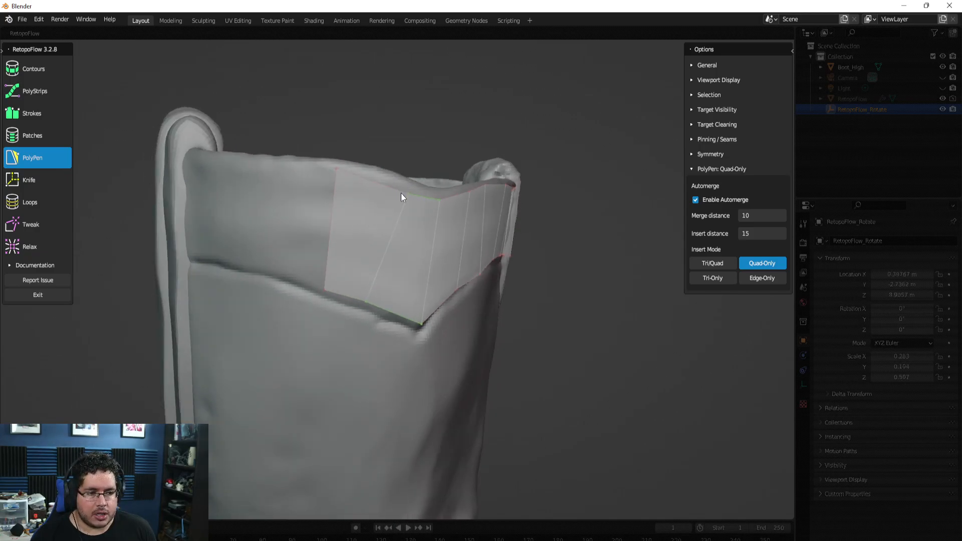
middle_drag(270, 211, 330, 213)
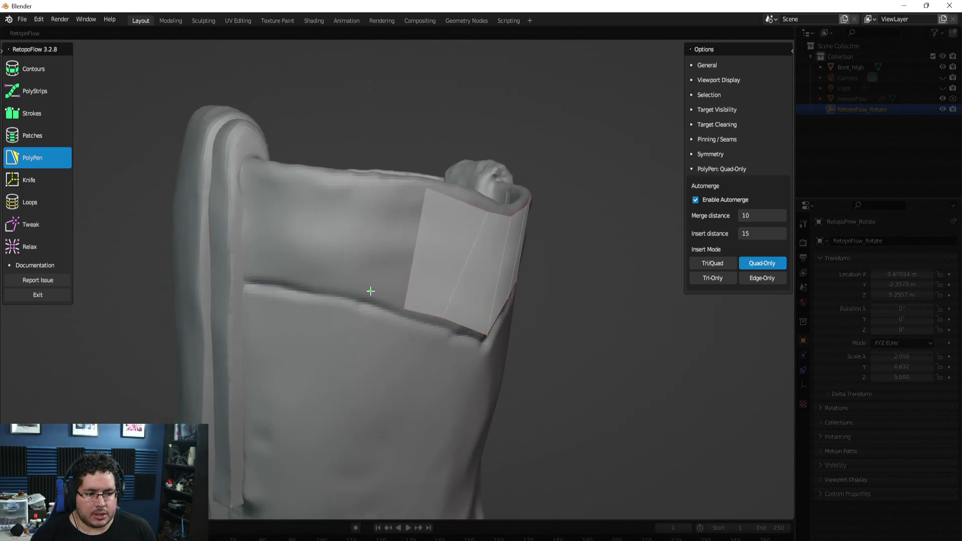
ctrl+click(320, 286)
ctrl+click(327, 179)
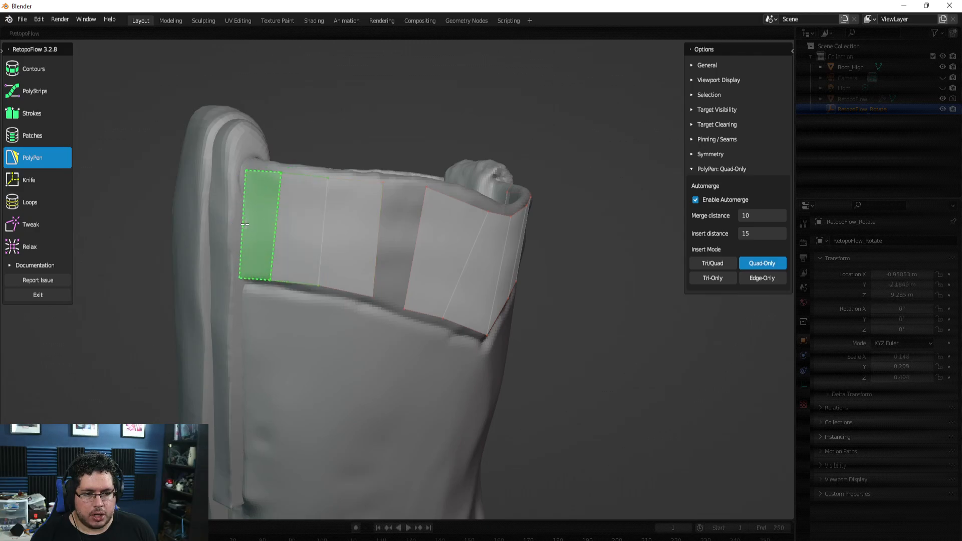
ctrl+click(250, 226)
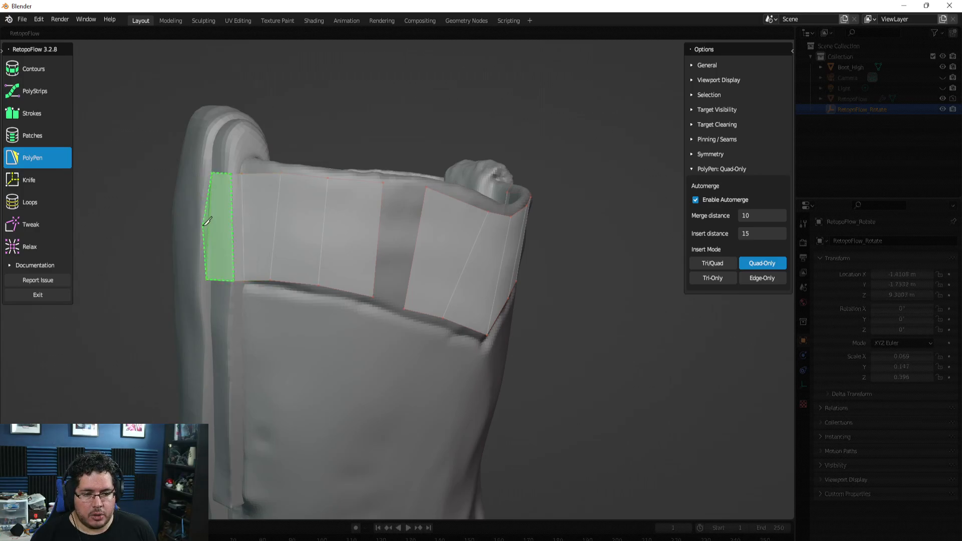
ctrl+click(210, 226)
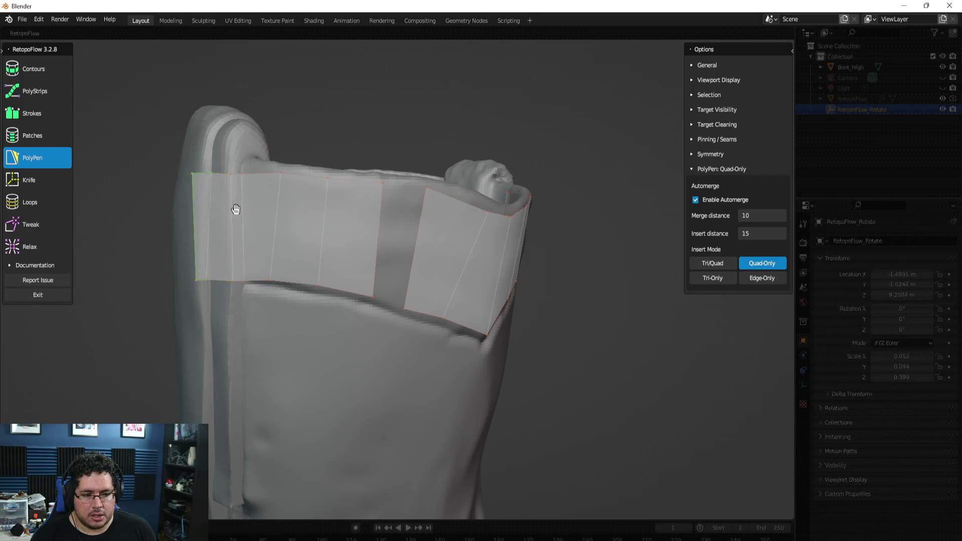
Step: Tweak the upper vertex at the strip's open end to align it with the strap
middle_drag(235, 210, 232, 196)
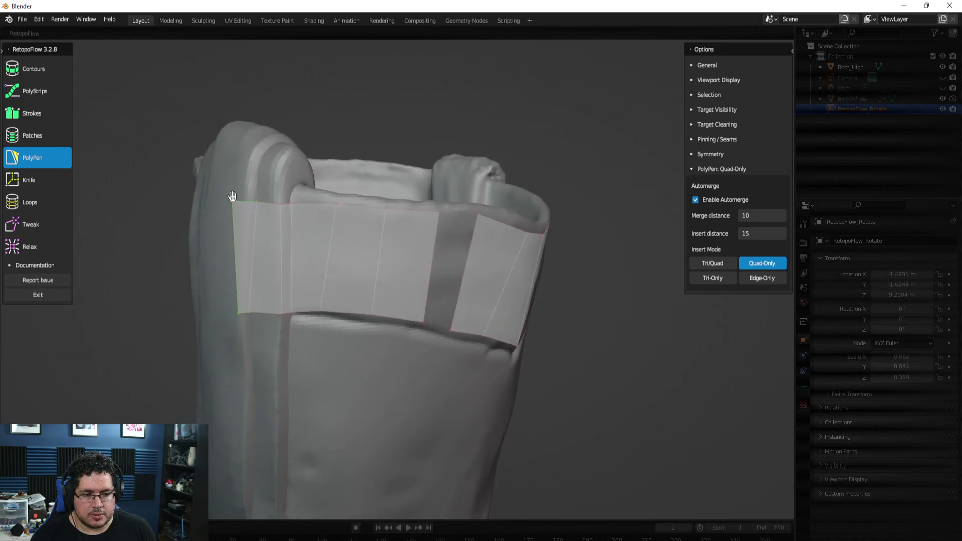
click(31, 224)
drag(229, 205, 253, 202)
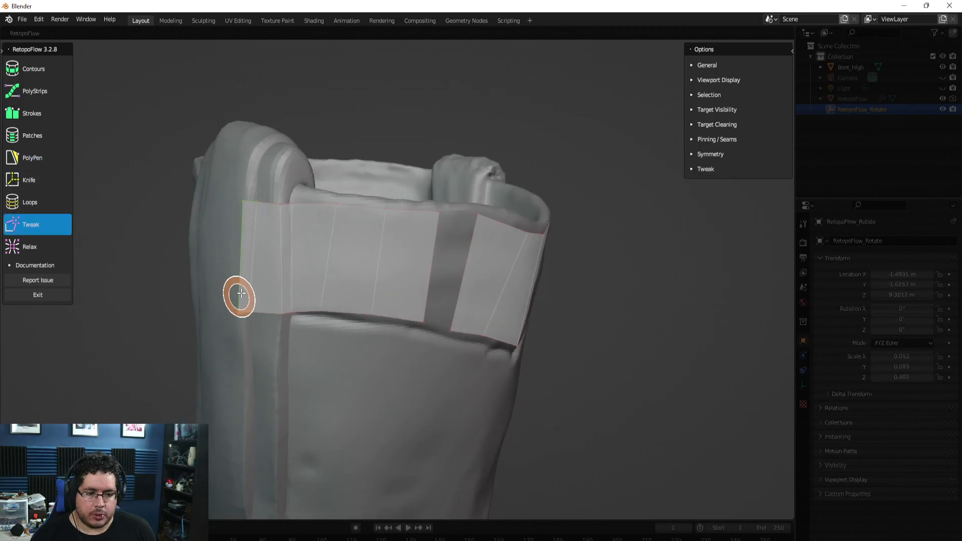
Step: Extend the strip with PolyPen quads across the strap's face to its far edge beside the cuff
middle_drag(210, 258, 265, 253)
click(22, 159)
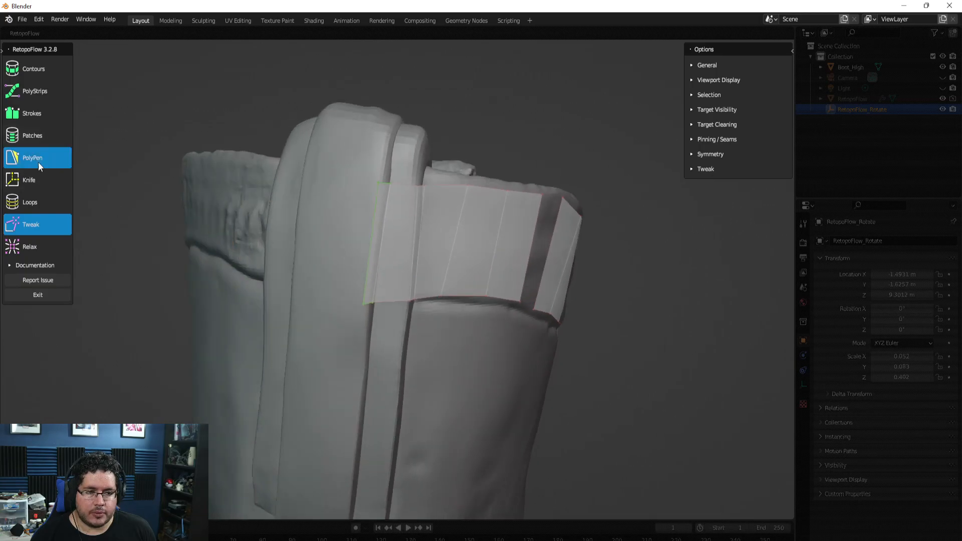
middle_drag(297, 234, 519, 245)
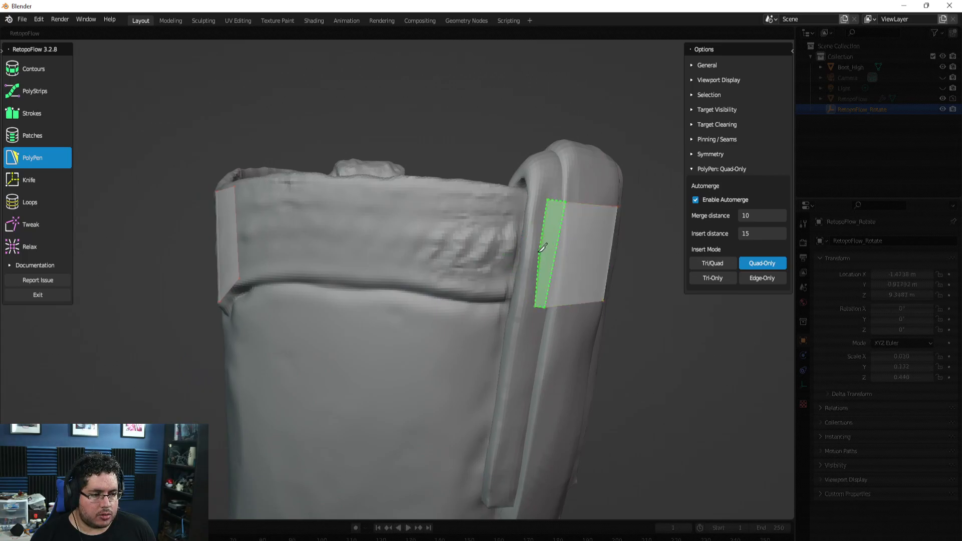
click(536, 251)
Step: Tweak the upper and lower vertices on the strap so the vertical edges follow its raised ridge
middle_drag(499, 244, 419, 291)
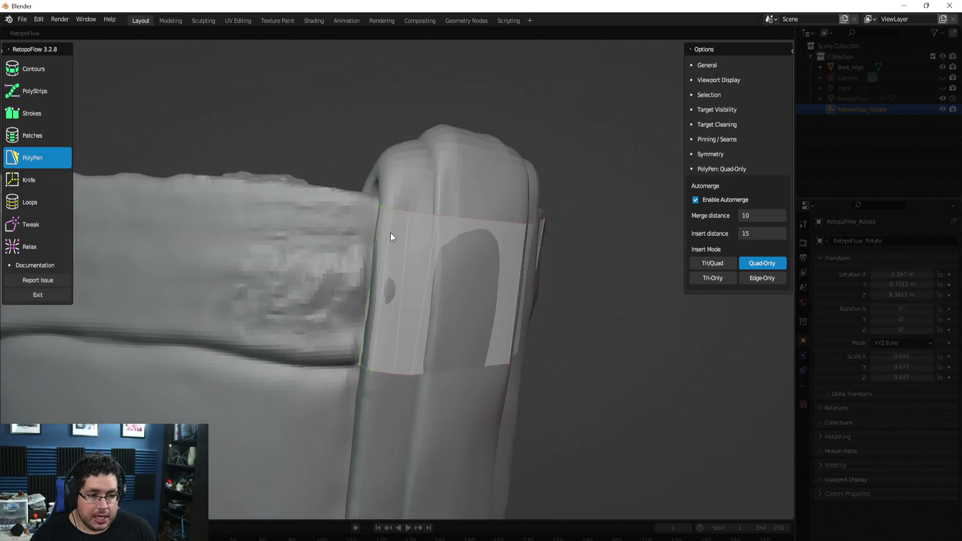
click(30, 224)
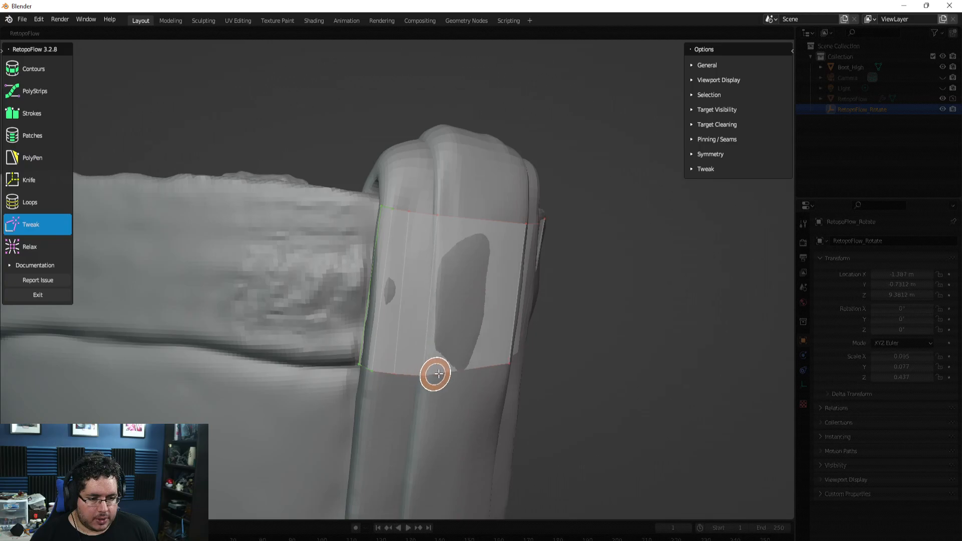
drag(435, 374, 448, 373)
drag(437, 223, 457, 218)
drag(397, 369, 440, 374)
mouse_move(457, 369)
middle_down()
mouse_move(480, 375)
mouse_move(436, 388)
middle_up()
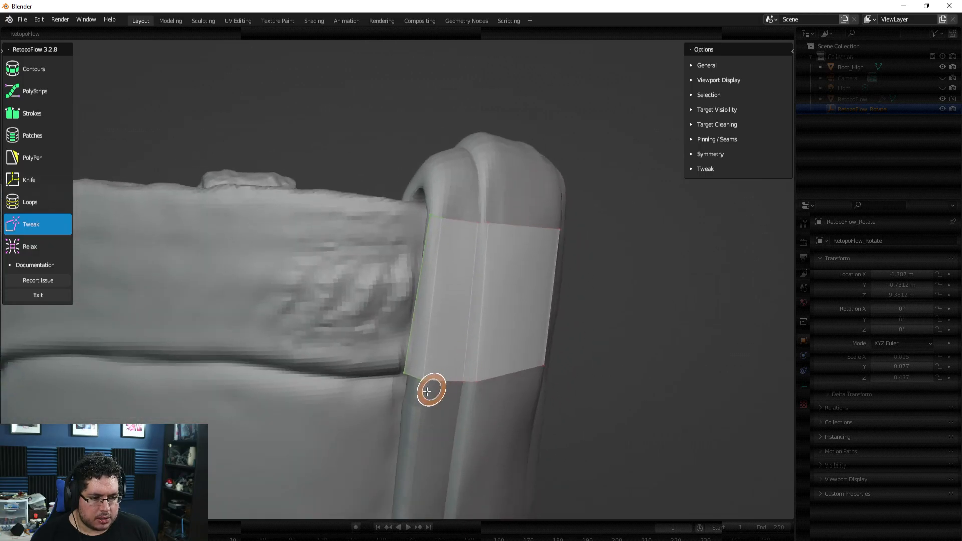
middle_drag(434, 317, 476, 236)
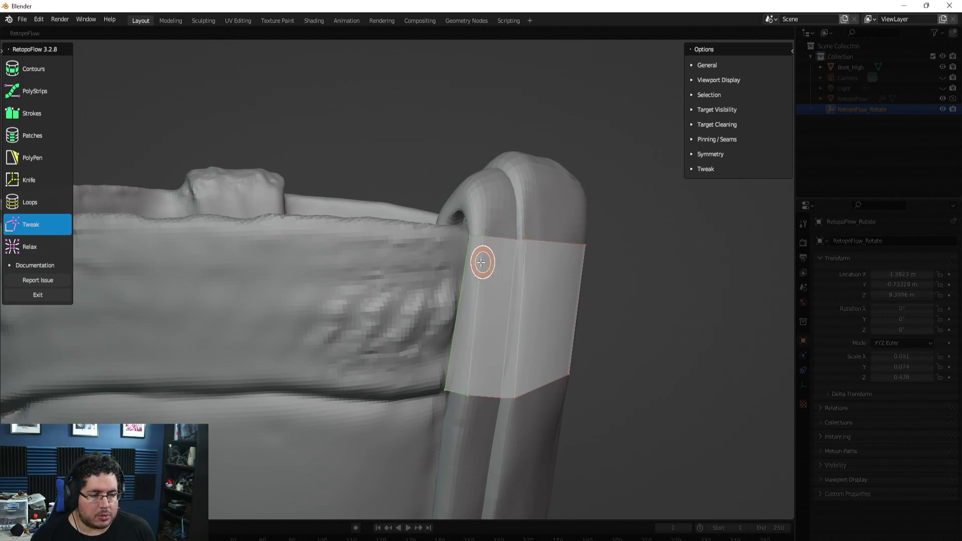
Step: Continue the strip with PolyPen quads from the strap across the open cuff and close it against the existing quads
middle_drag(484, 262, 382, 251)
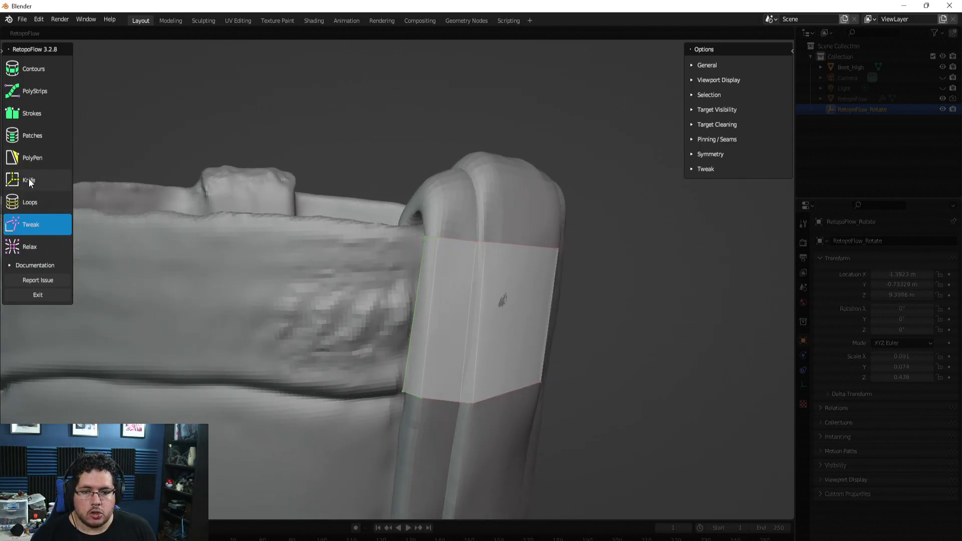
click(31, 160)
click(303, 307)
middle_drag(262, 315, 364, 297)
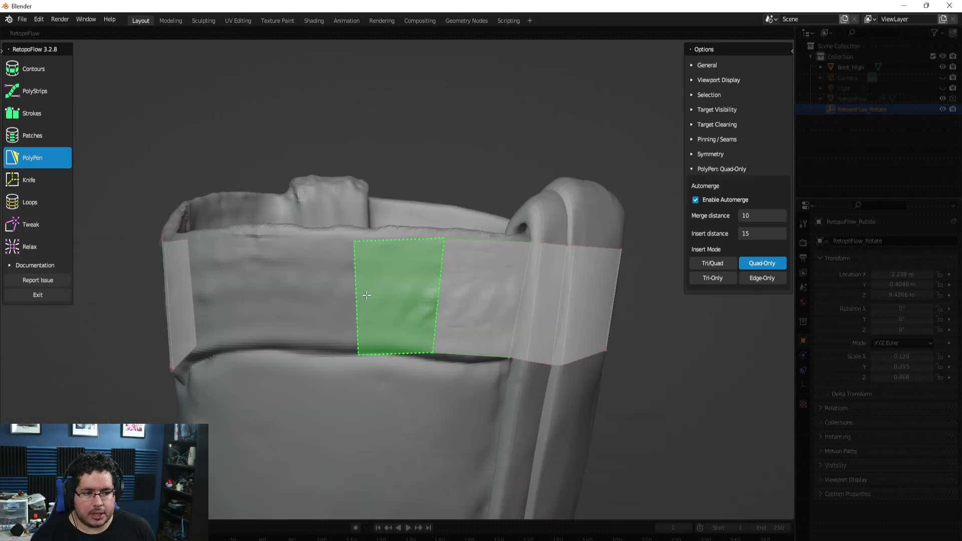
click(359, 296)
ctrl+click(245, 292)
ctrl+click(194, 293)
Step: Tweak the lower vertices of the newly closed cuff section to follow the seam and check the strip around the boot
middle_drag(296, 304, 353, 296)
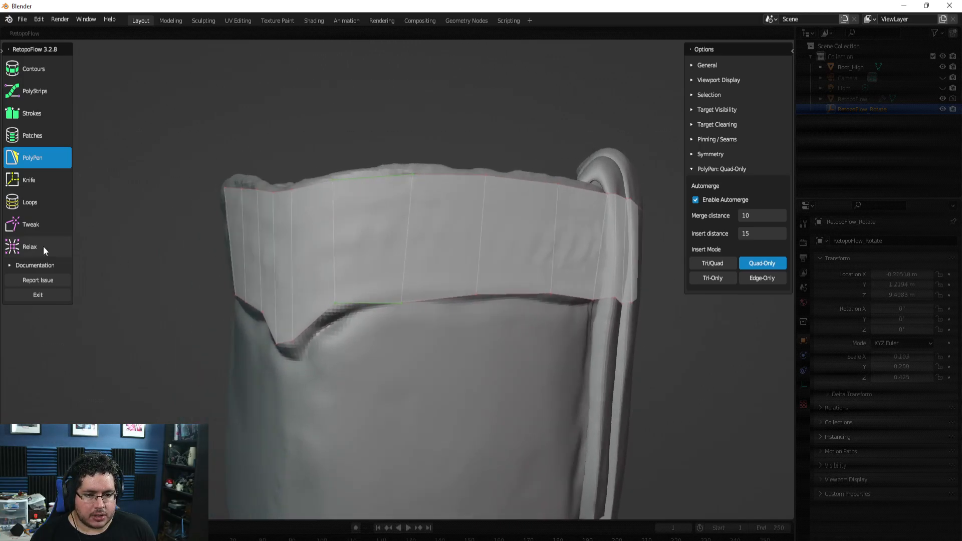
click(39, 228)
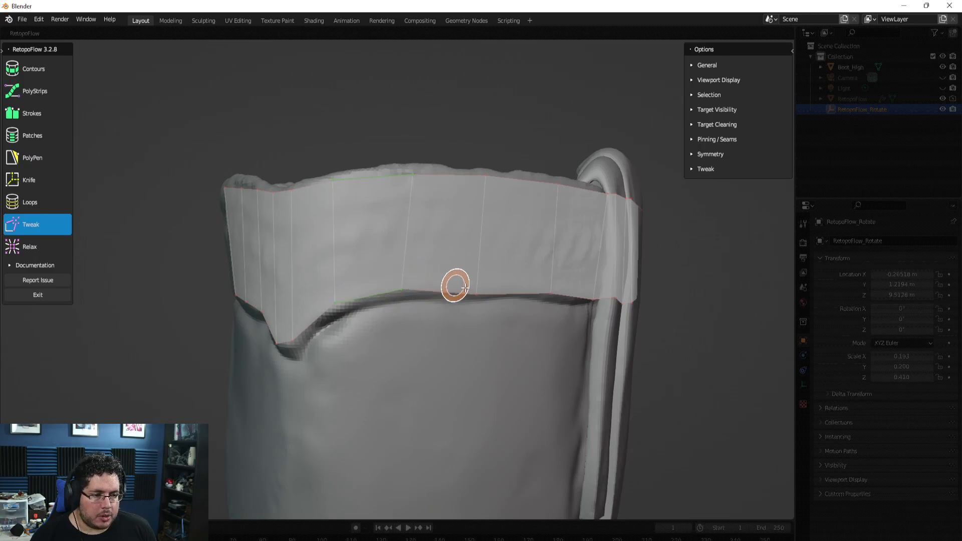
mouse_move(474, 281)
middle_down()
mouse_move(431, 300)
mouse_move(459, 343)
mouse_move(515, 340)
mouse_move(506, 336)
middle_up()
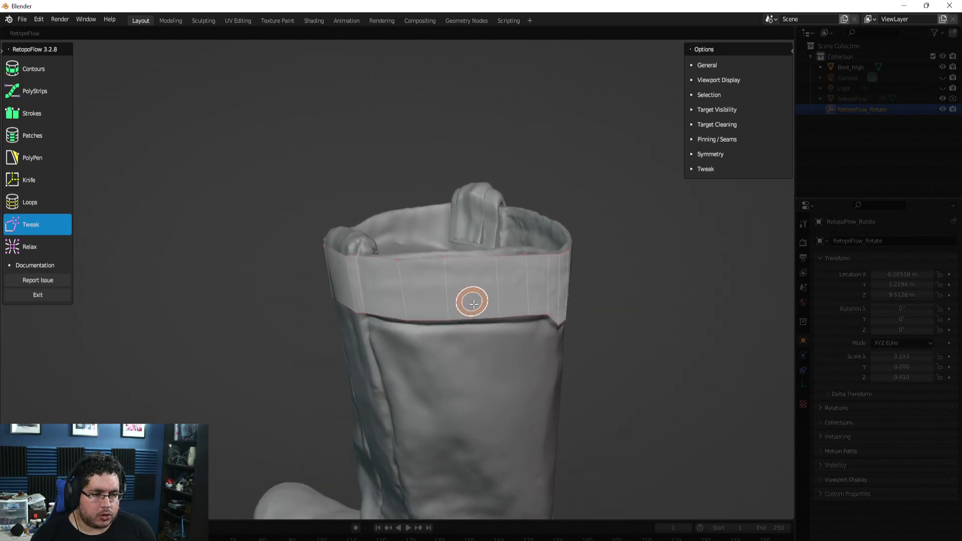
middle_drag(472, 301, 494, 318)
mouse_move(586, 315)
middle_down()
mouse_move(515, 316)
mouse_move(496, 300)
middle_up()
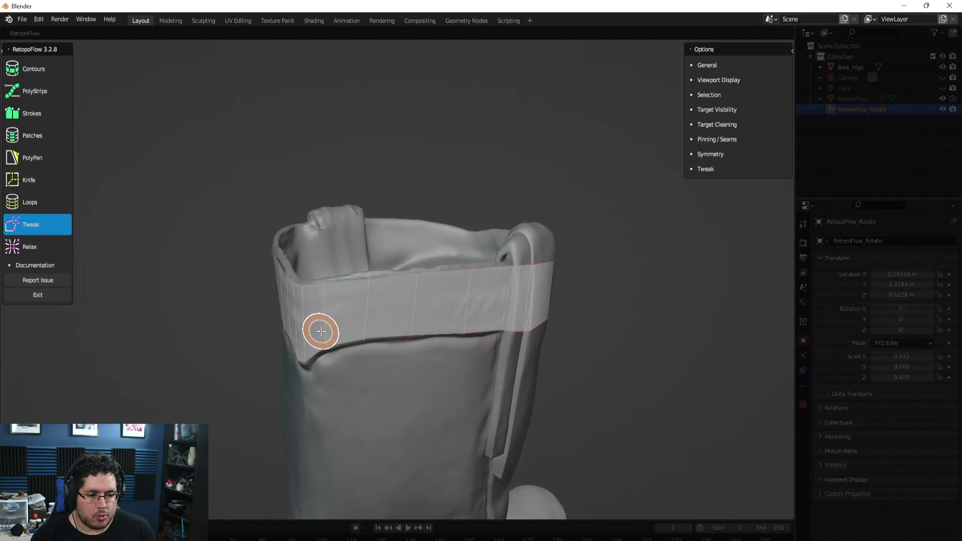
mouse_move(467, 279)
middle_down()
mouse_move(425, 292)
mouse_move(416, 260)
middle_up()
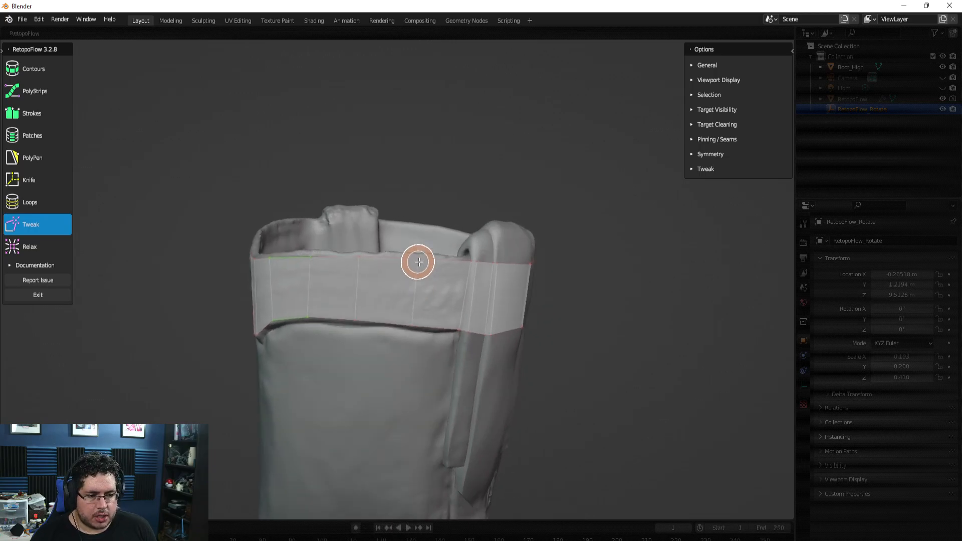
Step: Tweak the upper and lower vertices of the front cuff strip to space its vertical edges more evenly
drag(358, 260, 345, 257)
drag(352, 317, 337, 317)
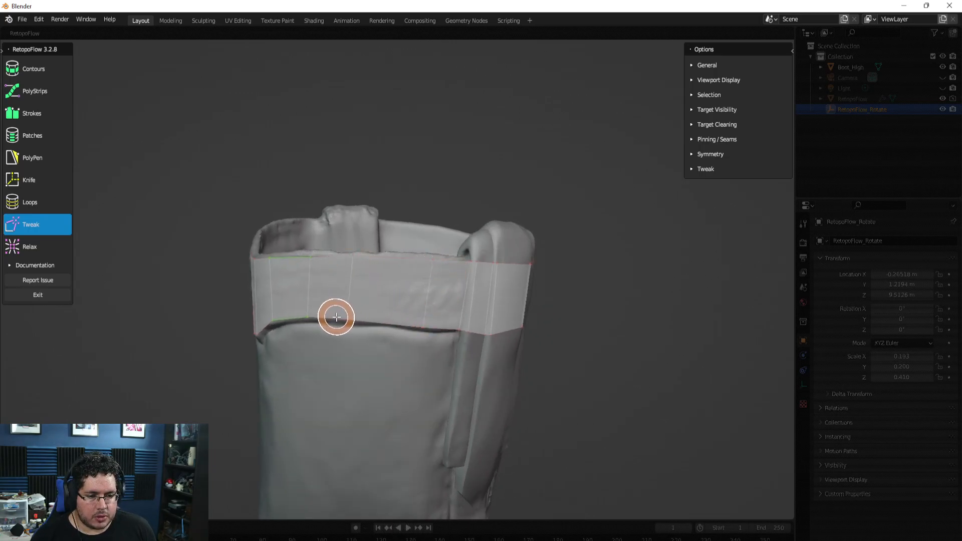
click(15, 203)
middle_drag(457, 331, 457, 295)
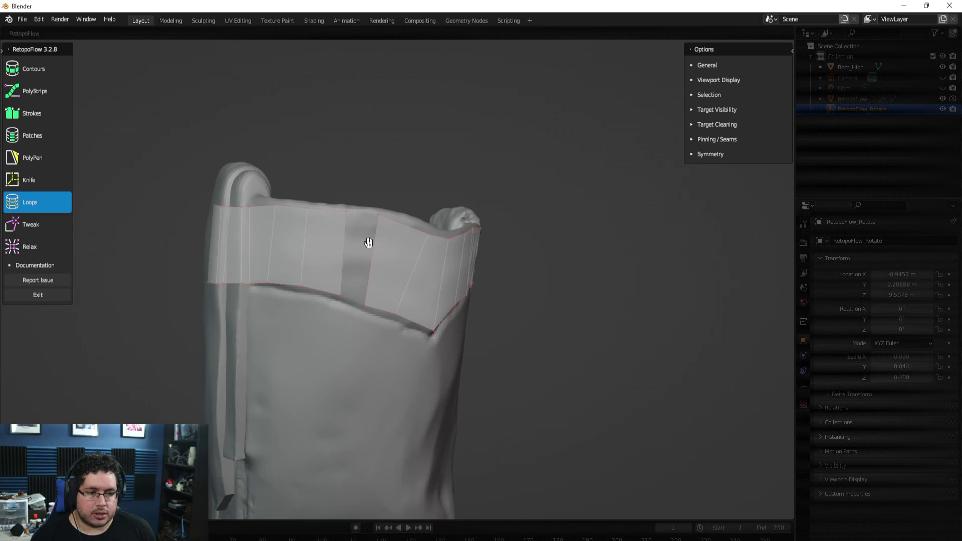
click(38, 160)
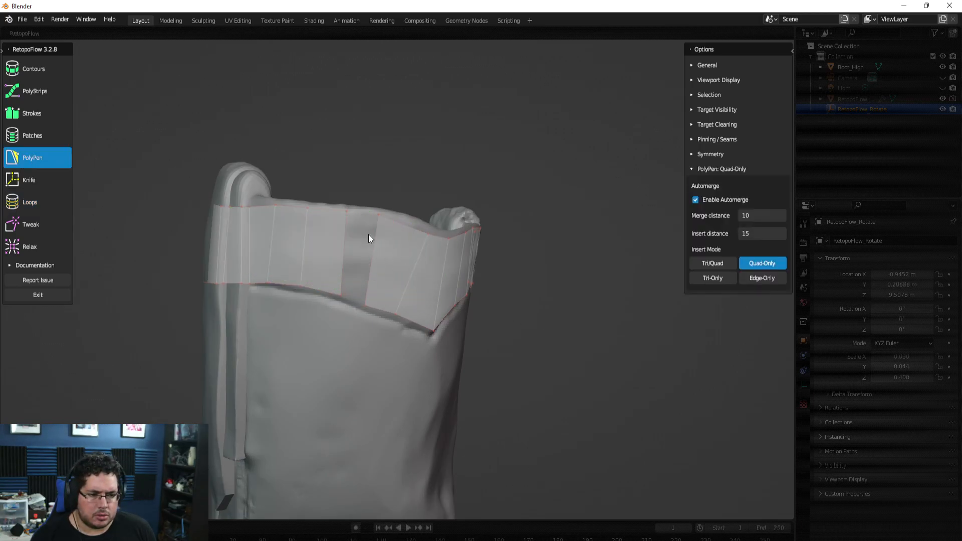
click(379, 215)
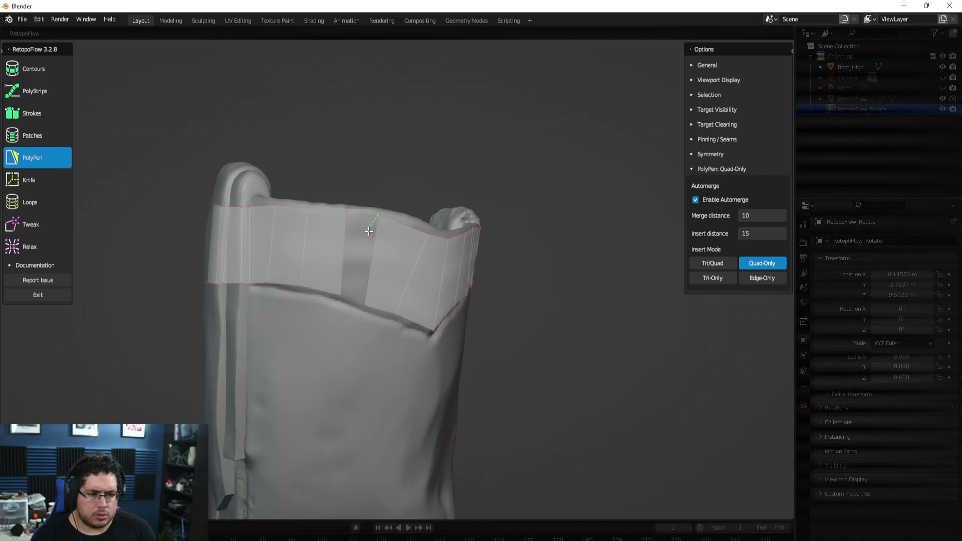
middle_drag(388, 156, 425, 203)
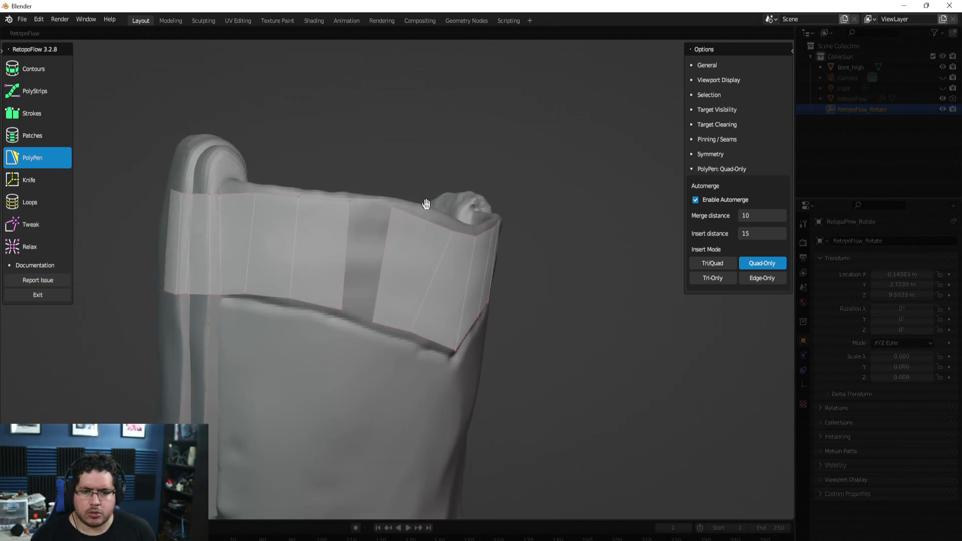
Step: Fill the remaining gap in the cuff strip with a Patches quad between its two facing vertical edges
middle_drag(357, 190, 390, 193)
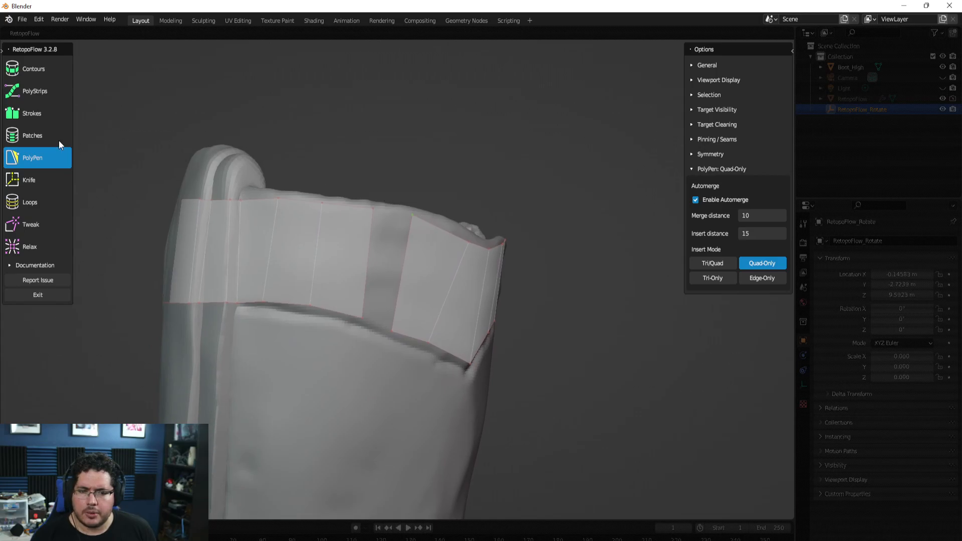
click(20, 137)
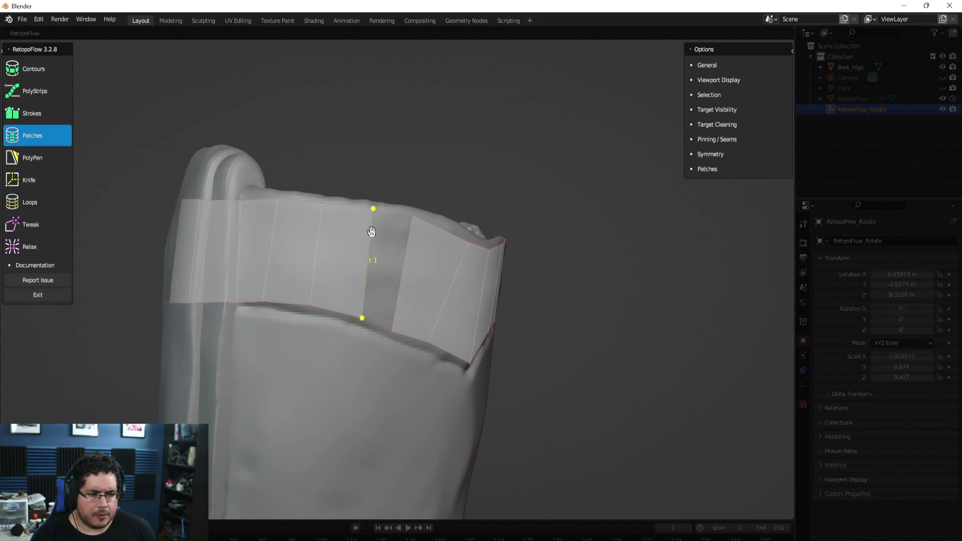
shift+click(405, 259)
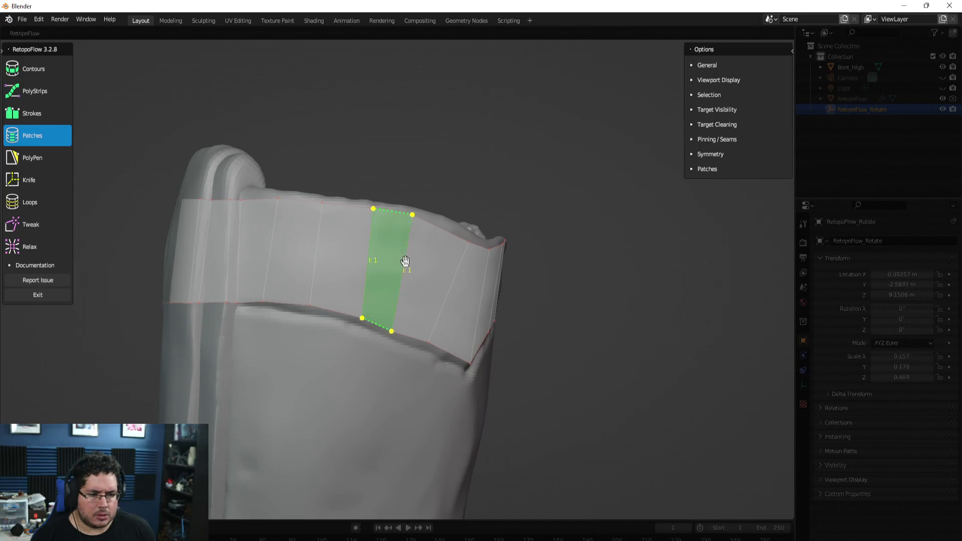
middle_drag(461, 290, 562, 287)
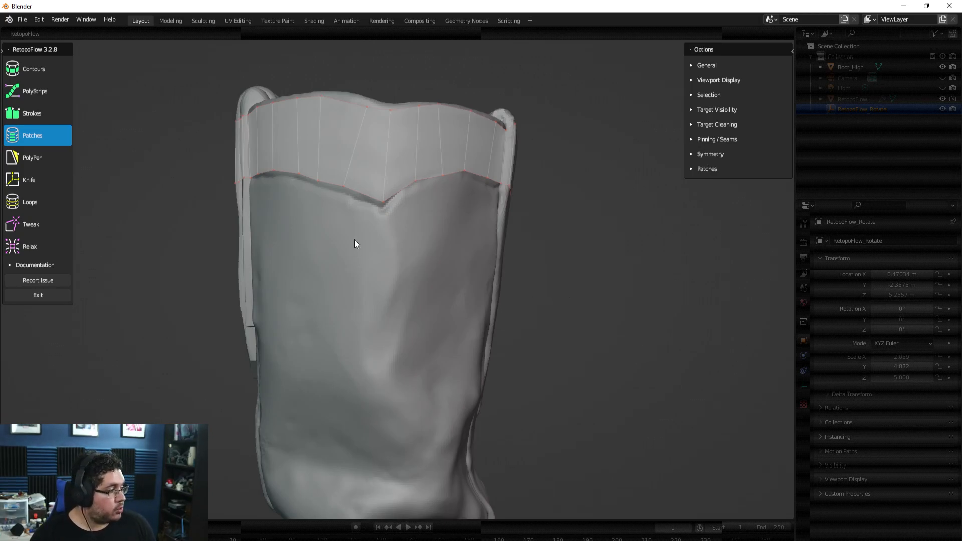
middle_drag(503, 279, 267, 236)
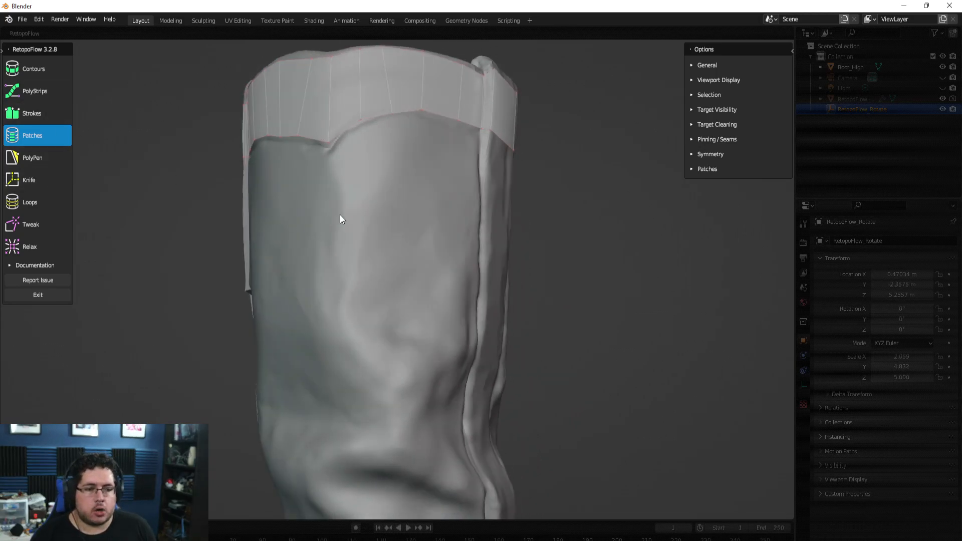
middle_drag(339, 214, 312, 140)
middle_drag(553, 148, 345, 192)
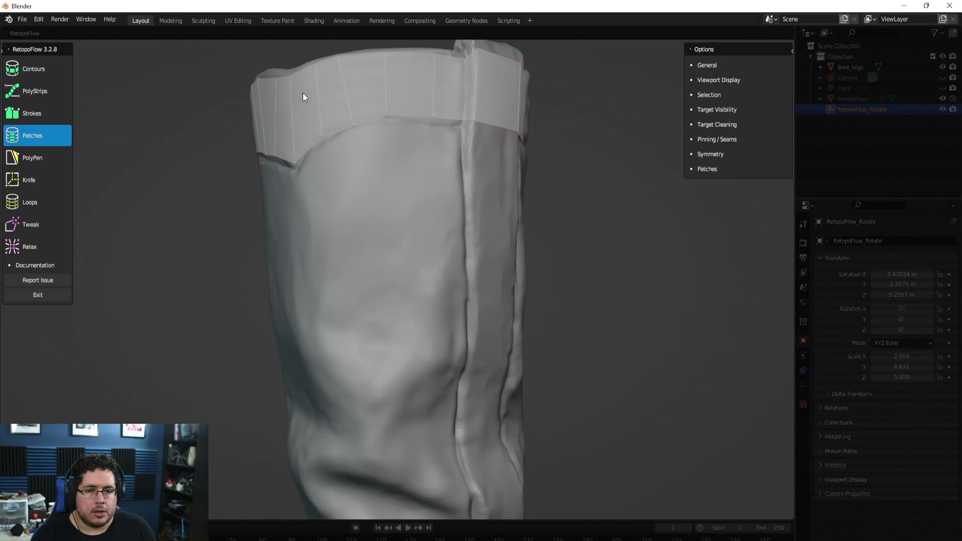
click(31, 110)
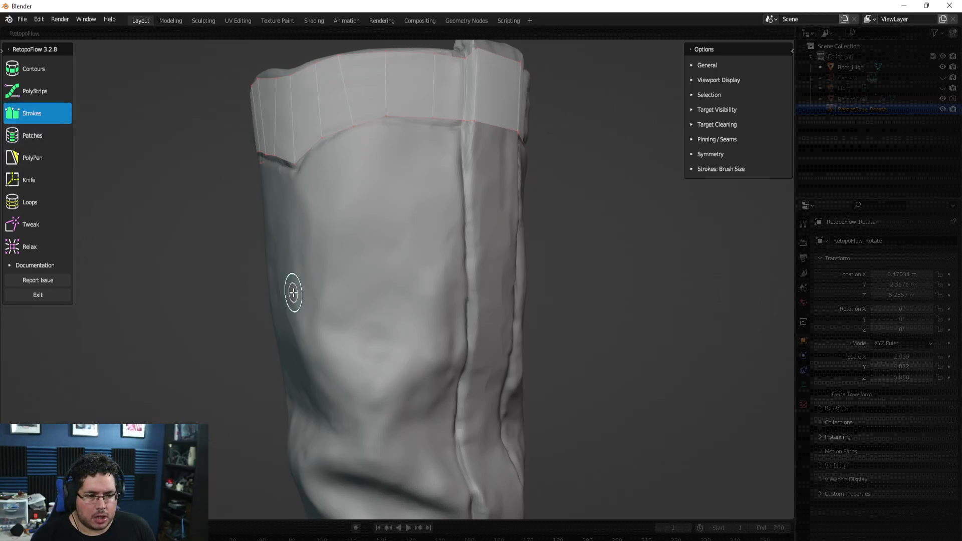
mouse_move(283, 295)
mouse_down()
mouse_move(391, 277)
mouse_move(475, 283)
mouse_up()
mouse_move(541, 302)
middle_down()
mouse_move(609, 293)
mouse_move(619, 312)
mouse_move(586, 313)
middle_up()
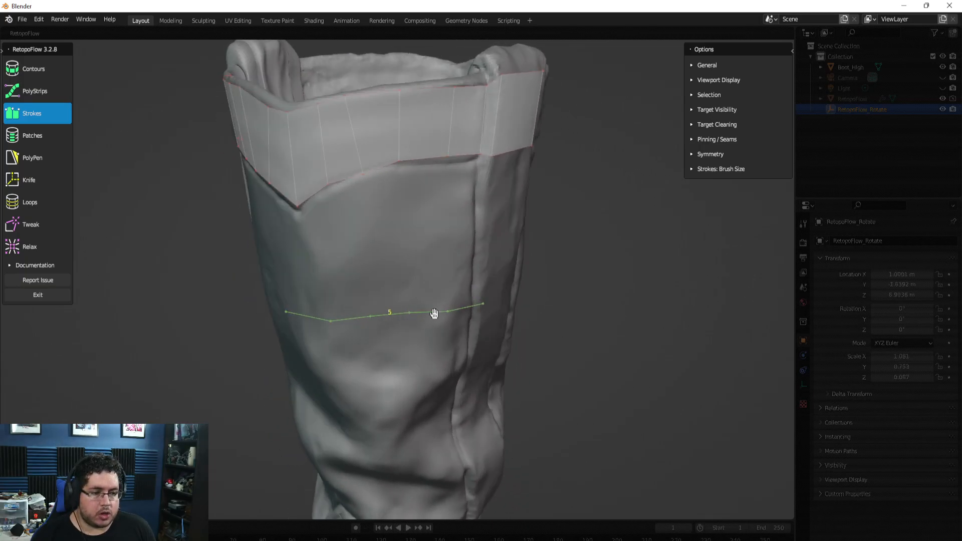
key(ctrl+z)
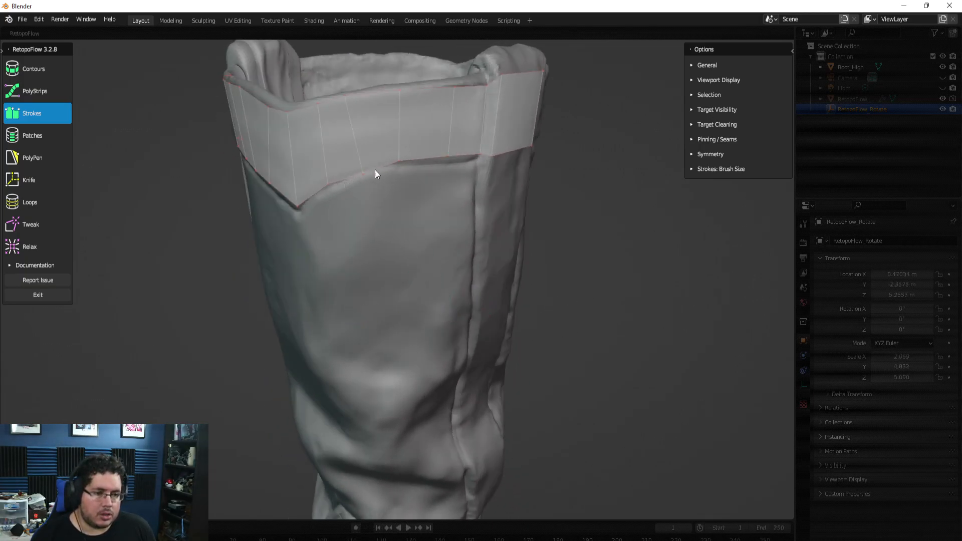
Step: Draw a five-segment stroke across the boot shaft below the cuff and tweak its end vertex onto the side strap's seam
middle_drag(448, 239, 333, 165)
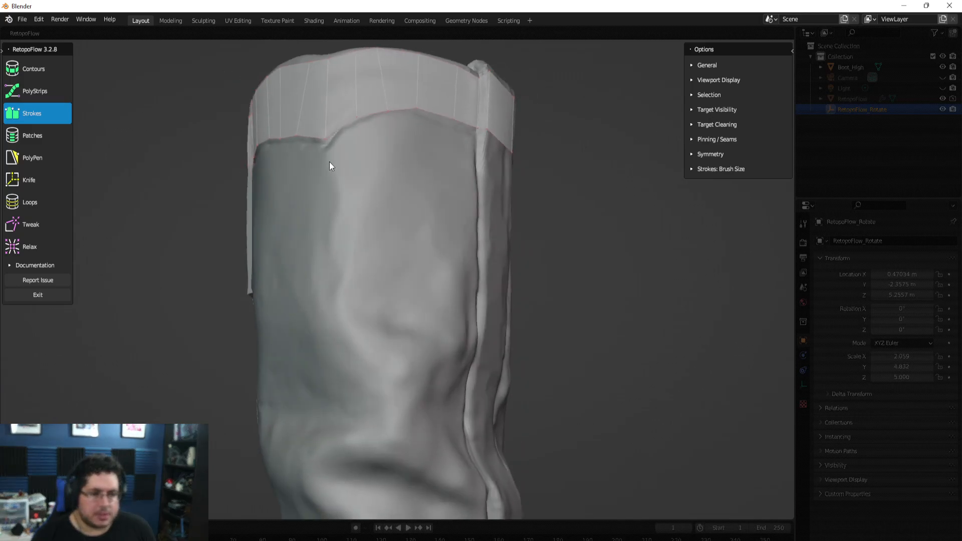
middle_drag(441, 286, 314, 298)
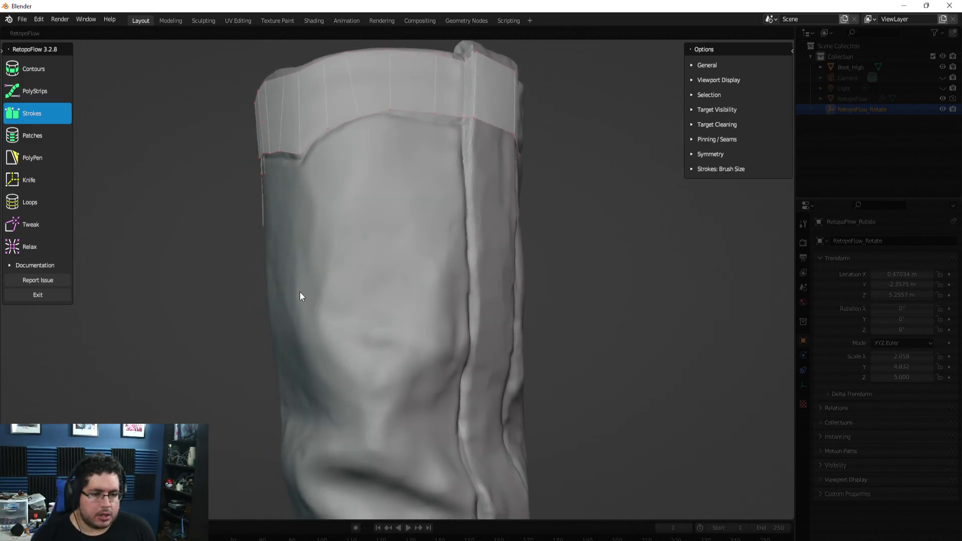
drag(301, 290, 461, 285)
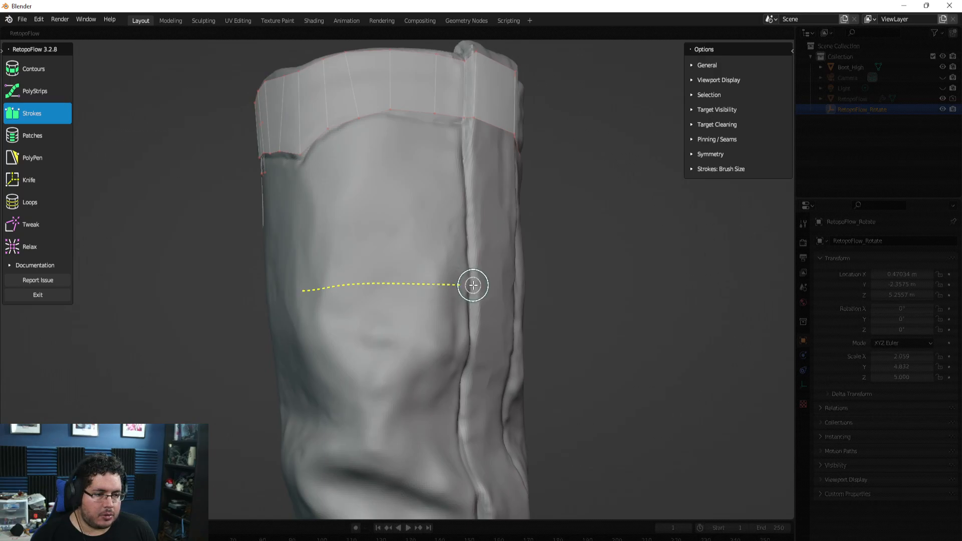
middle_drag(585, 293, 468, 324)
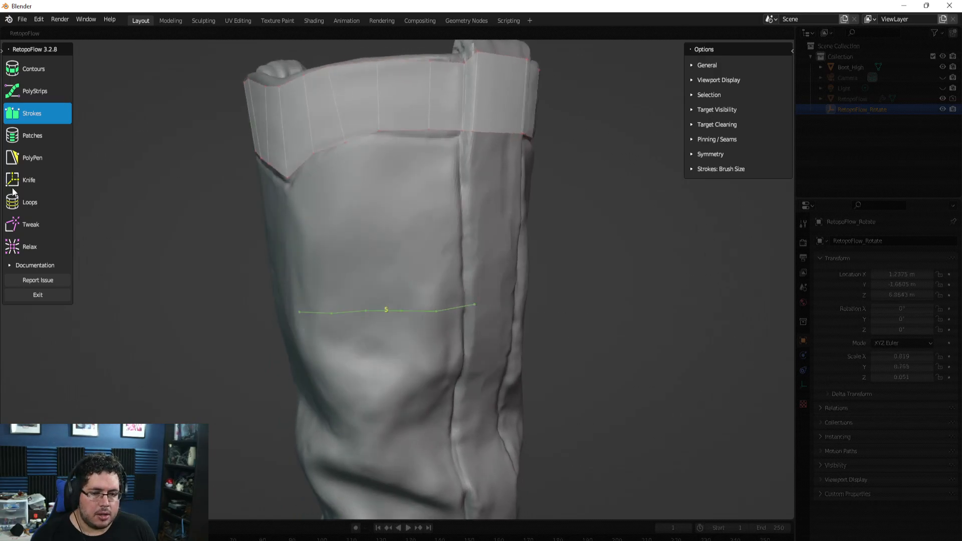
click(20, 226)
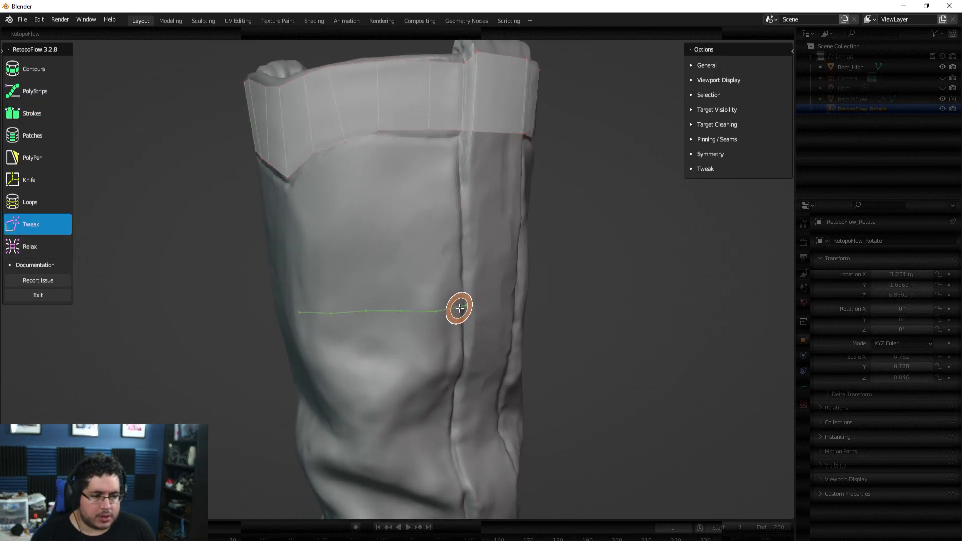
Step: Fill a five-by-two quad patch between the cuff strip's lower edge and the stroke across the shaft
click(30, 136)
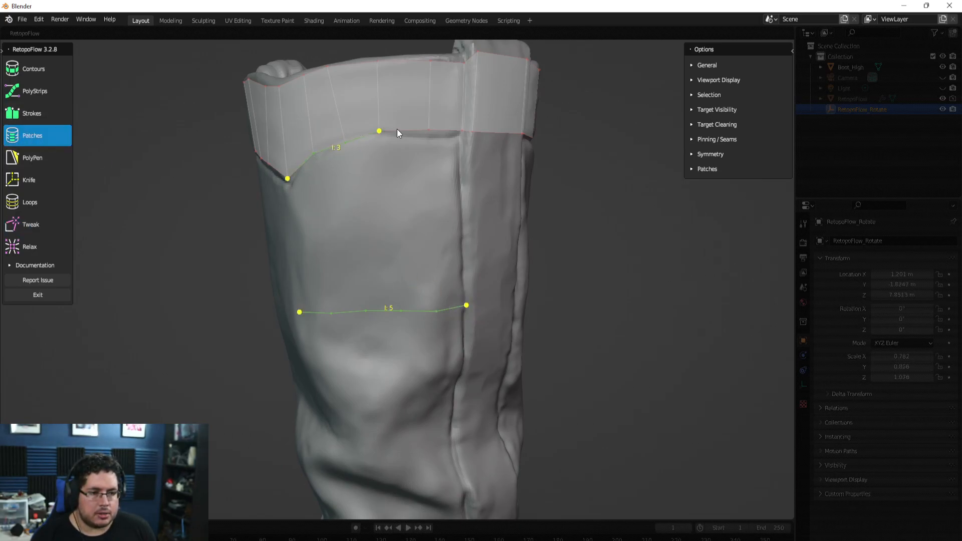
shift+click(443, 131)
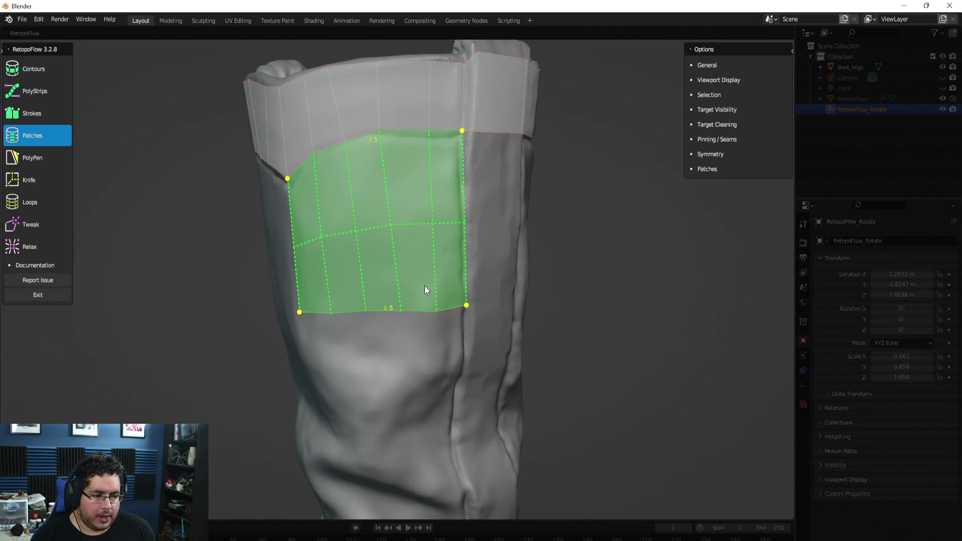
key(Return)
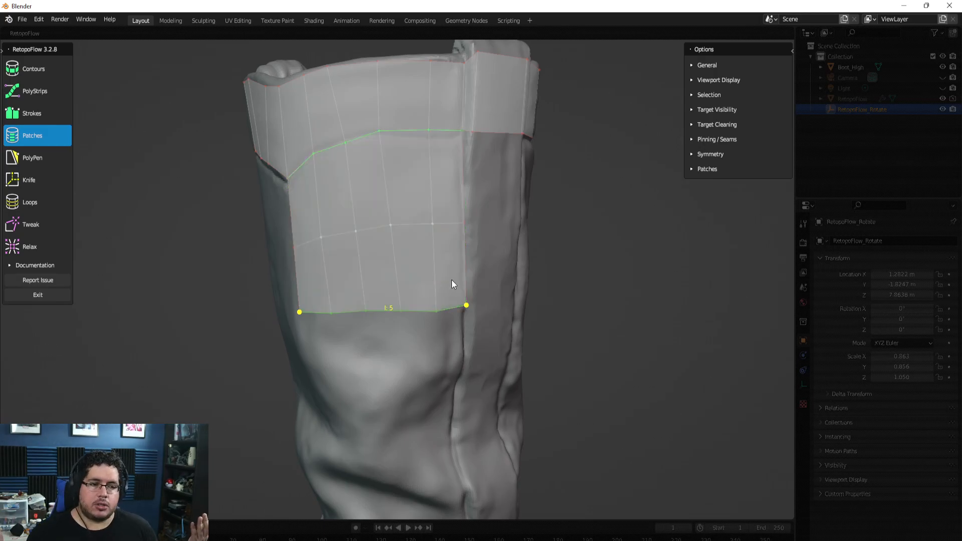
Step: Tweak the new patch's side vertices so its vertical edge follows the seam beside the strap
scroll(451, 307, down, 5)
scroll(459, 312, up, 6)
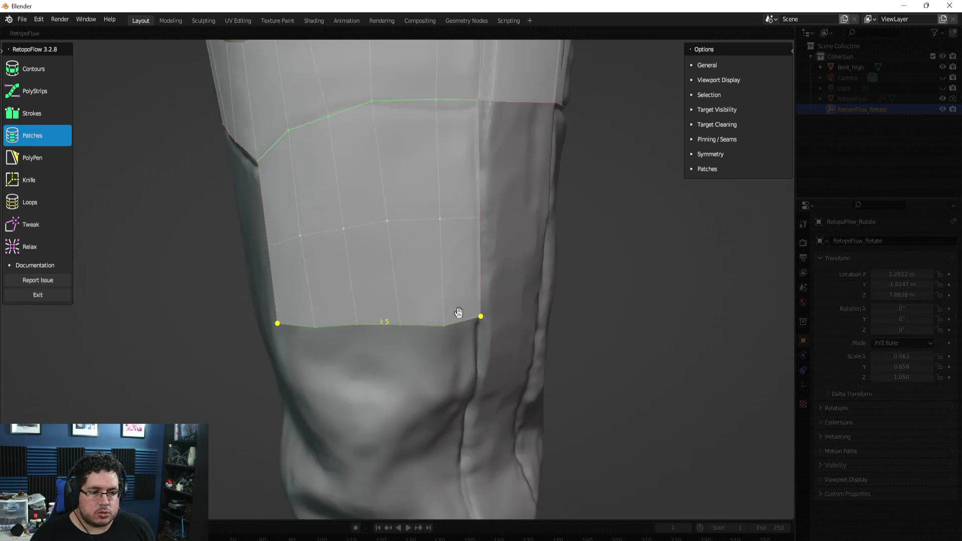
click(25, 226)
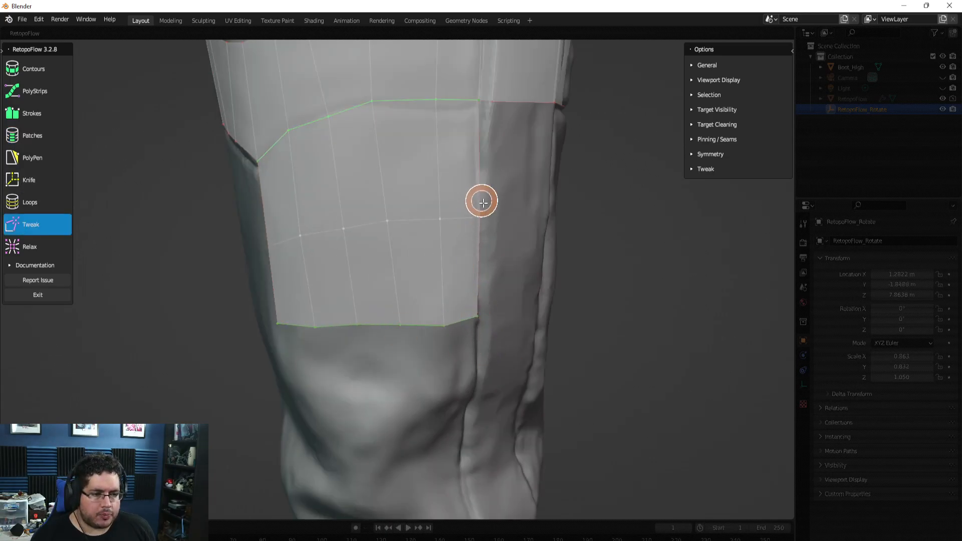
middle_drag(472, 216, 478, 250)
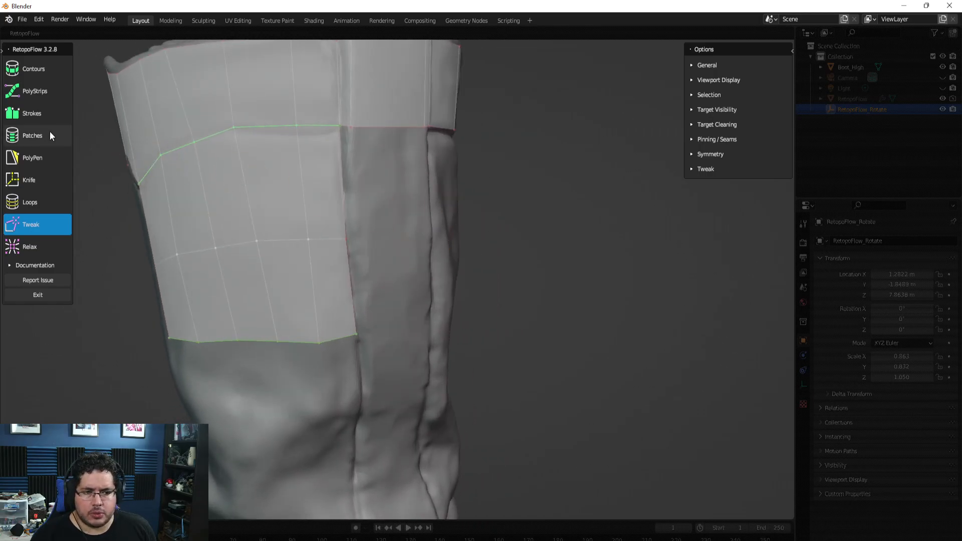
Step: Extend the patch's lower row with PolyPen quads across the side strap to its far edge, undoing the extra quad beside the upper row
click(21, 161)
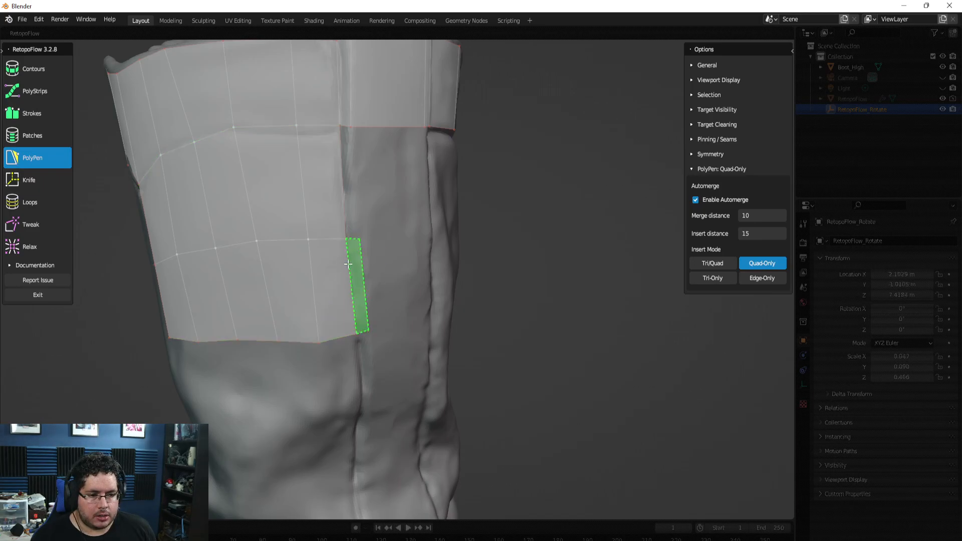
click(352, 184)
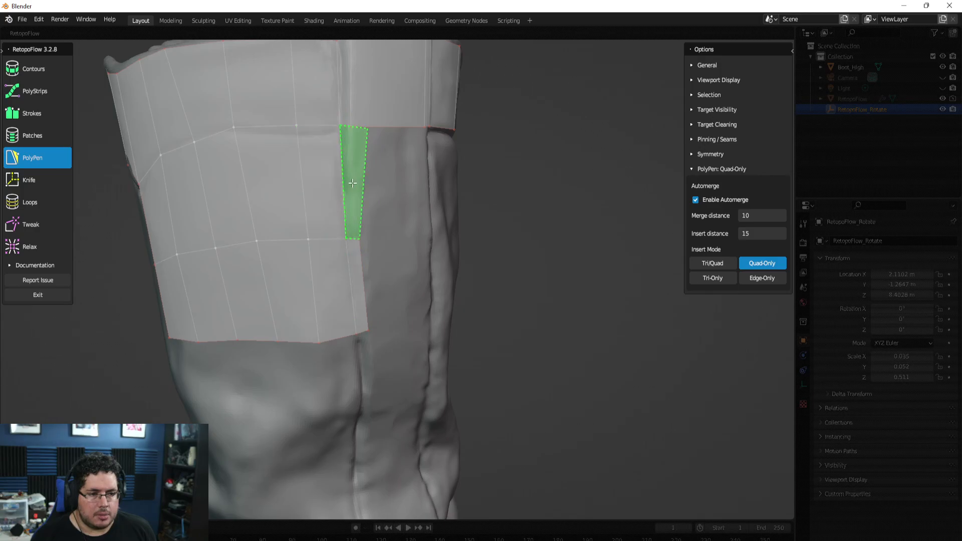
key(ctrl+z)
middle_drag(407, 254, 618, 315)
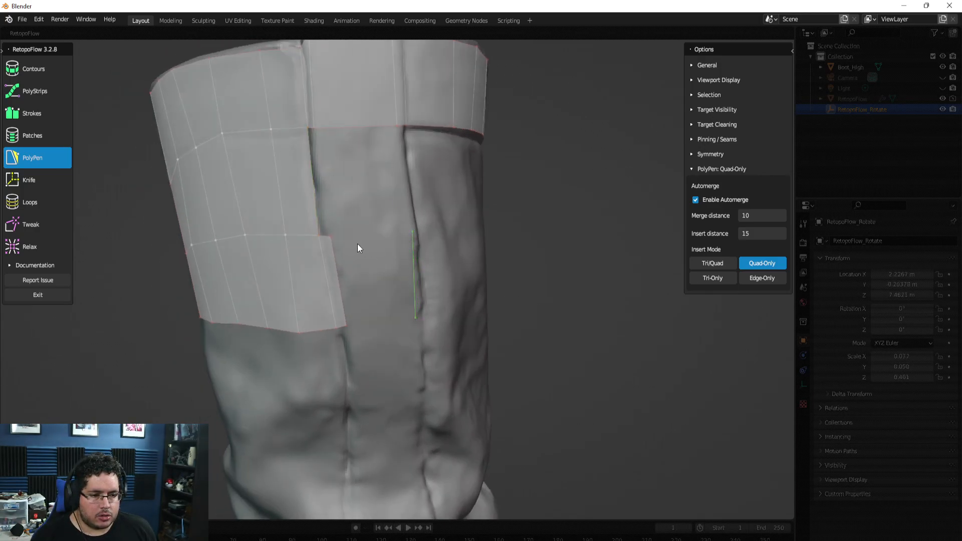
ctrl+click(337, 276)
middle_drag(581, 245, 413, 184)
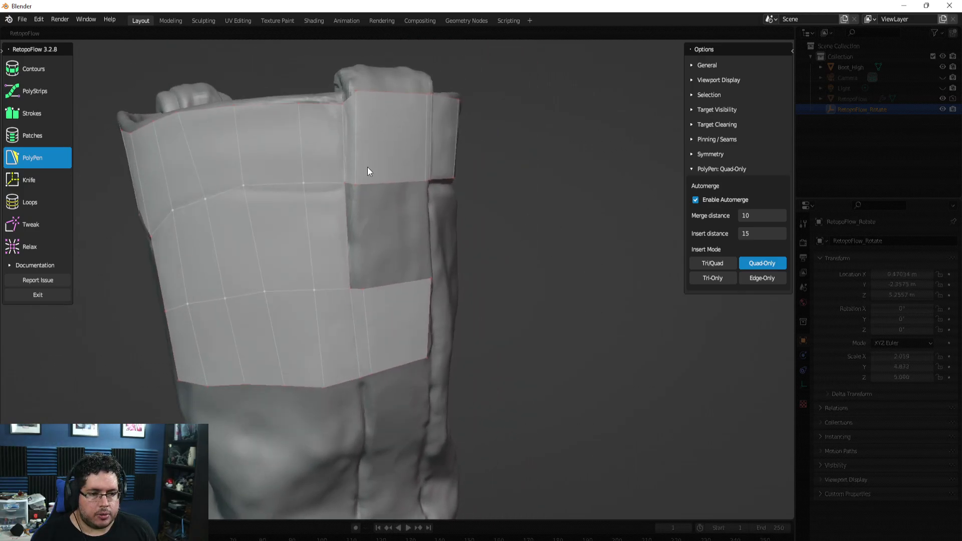
click(32, 135)
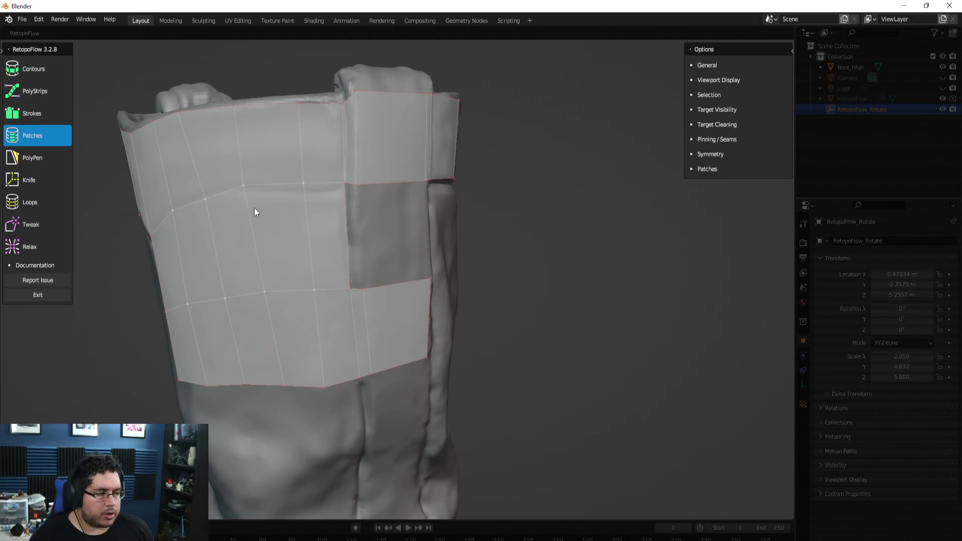
Step: Switch to the Chrome browser, search for "mmo mouse", and look through the image results
key(super)
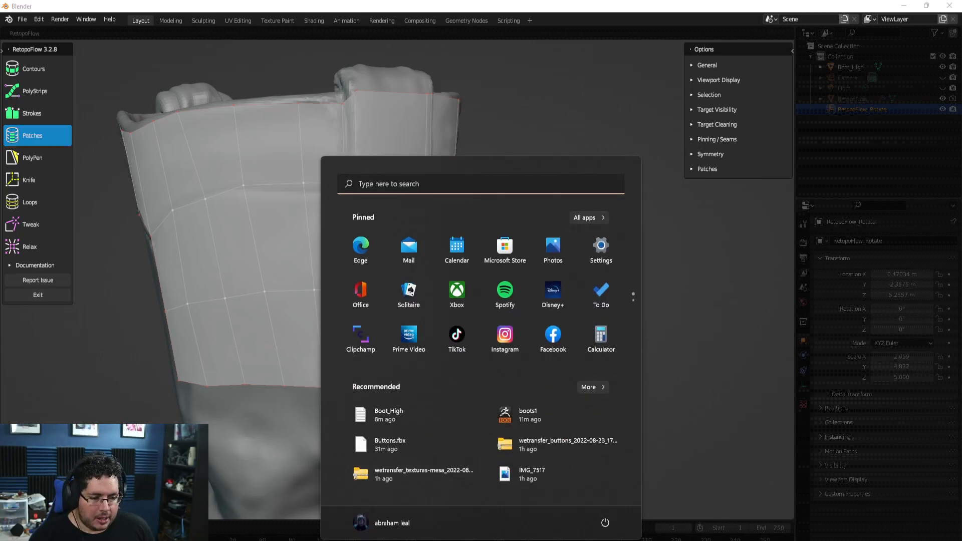
click(497, 524)
click(135, 8)
click(113, 13)
click(116, 9)
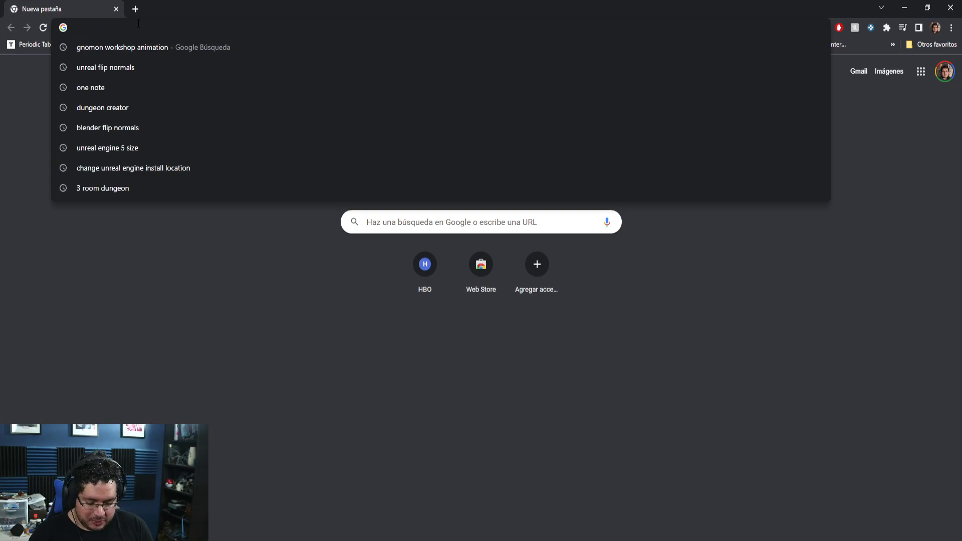
text(mmo mouse)
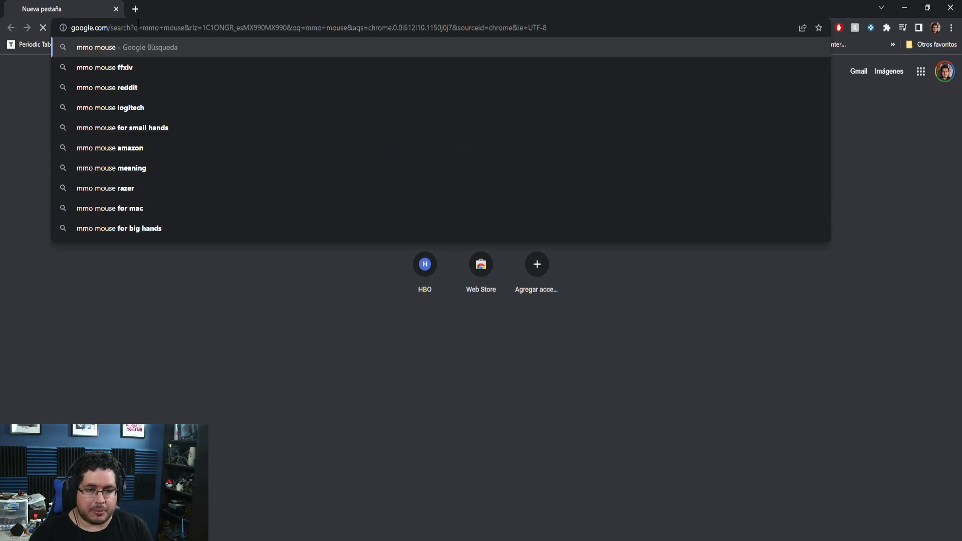
key(Return)
click(149, 106)
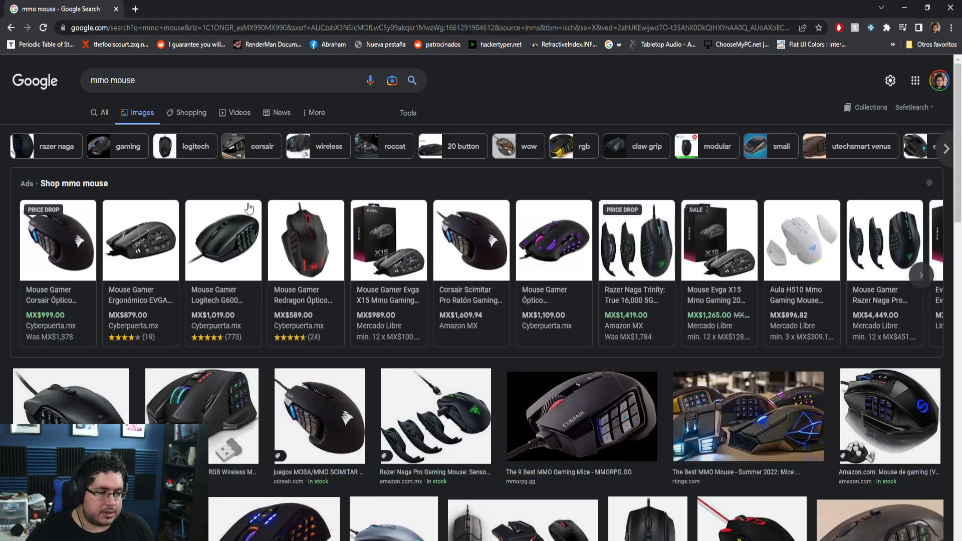
scroll(766, 447, down, 2)
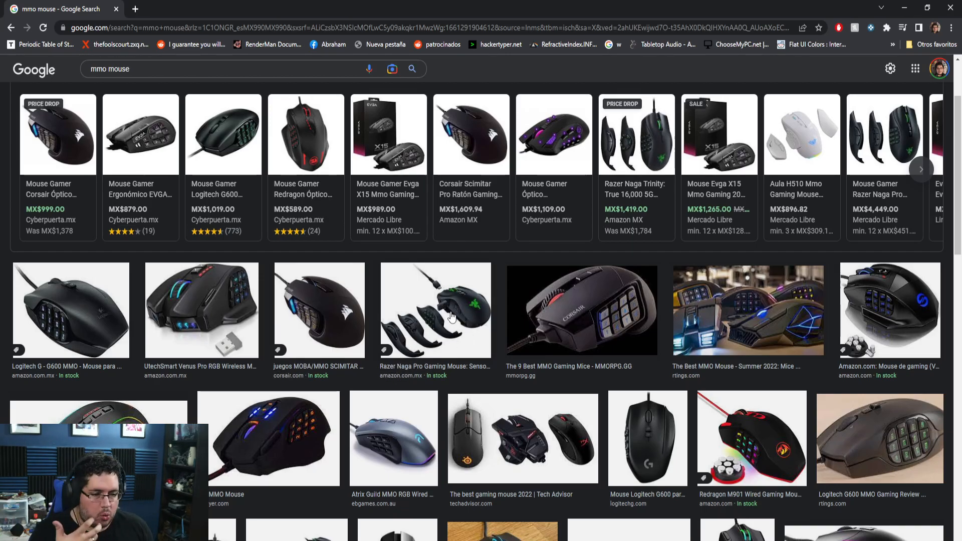
Step: Enlarge the Logitech G600 MMO mouse image in the search results and switch back to Blender
scroll(450, 316, down, 1)
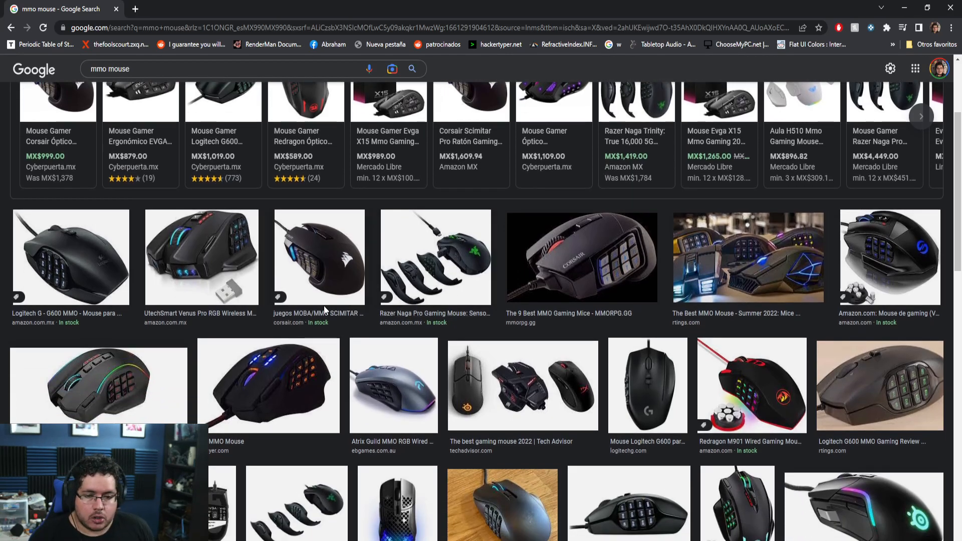
click(71, 258)
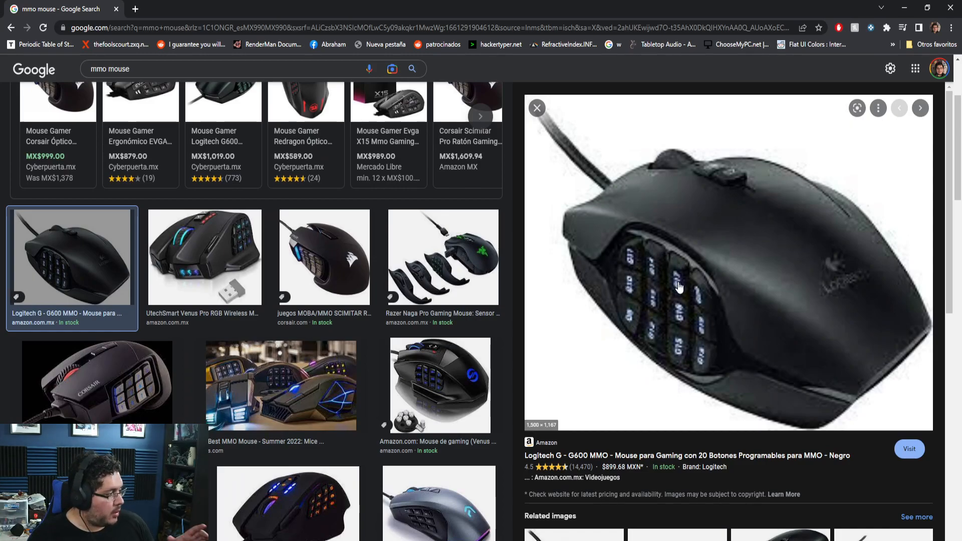
click(900, 6)
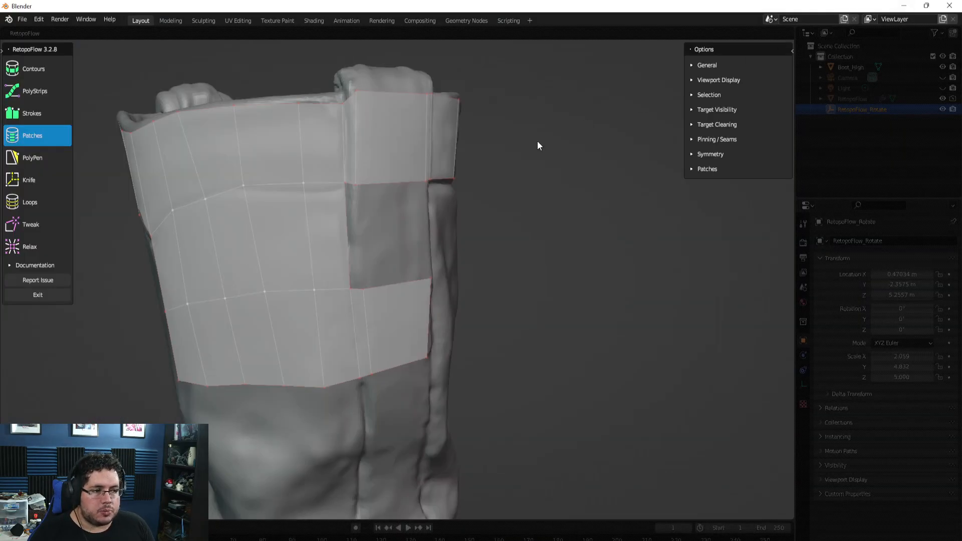
Step: Draw a six-segment stroke across the uncovered shaft panel, level with the lower edge of the strap quads
middle_drag(503, 235, 401, 231)
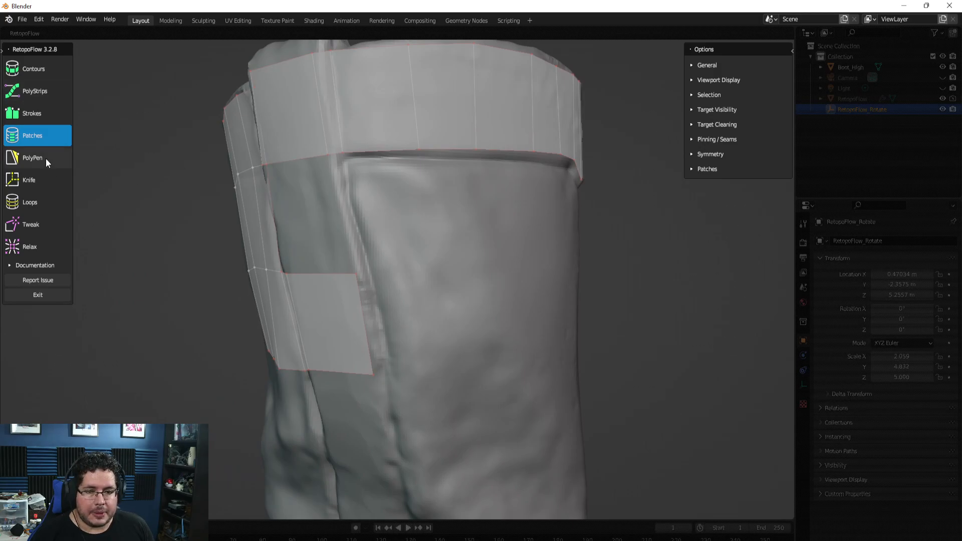
click(31, 160)
middle_drag(471, 293, 523, 276)
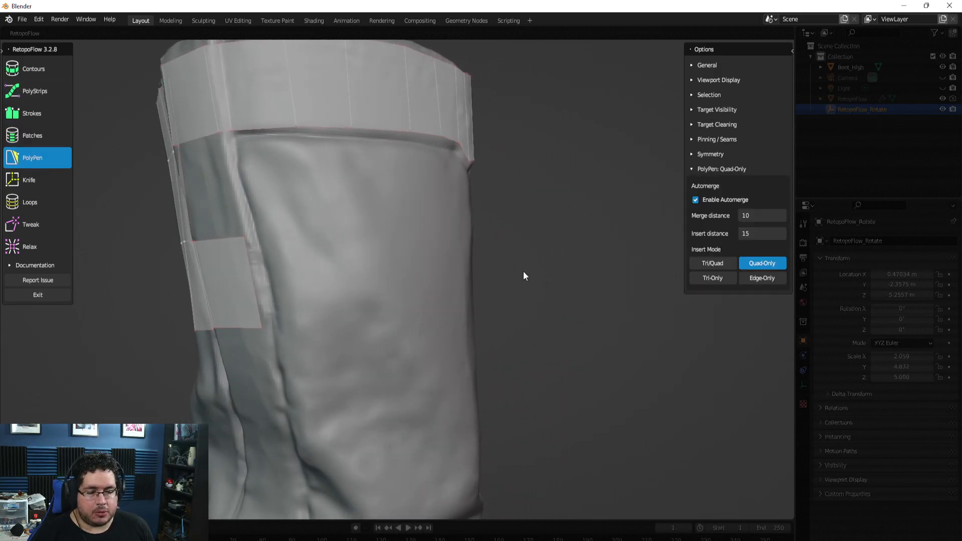
middle_drag(252, 197, 20, 163)
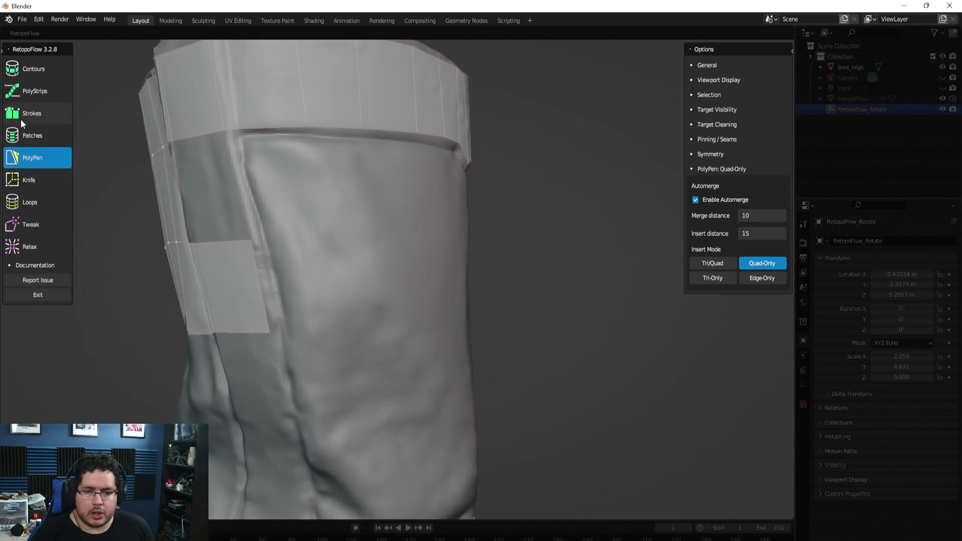
click(32, 114)
middle_drag(281, 180, 349, 194)
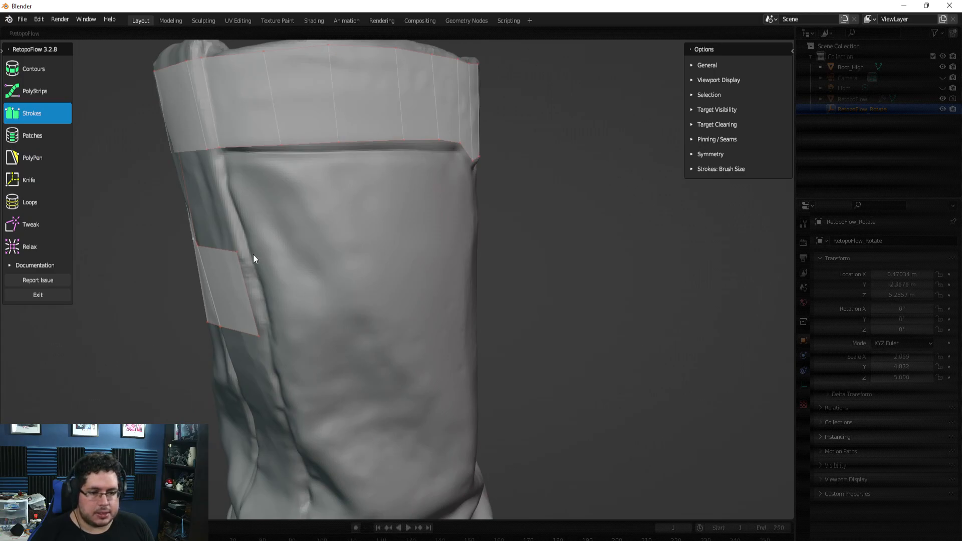
drag(251, 252, 425, 254)
key(ctrl+z)
drag(273, 334, 468, 333)
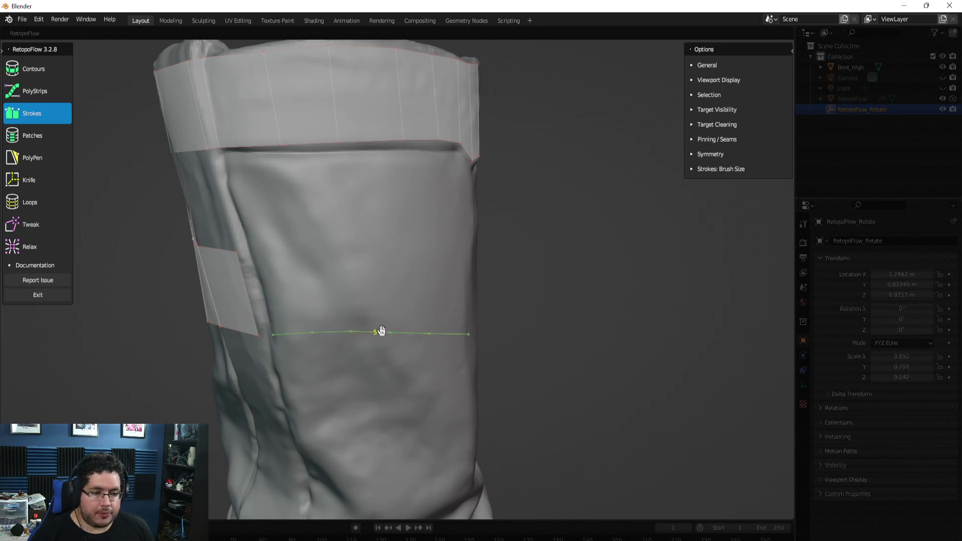
ctrl+scroll(407, 324, down, 3)
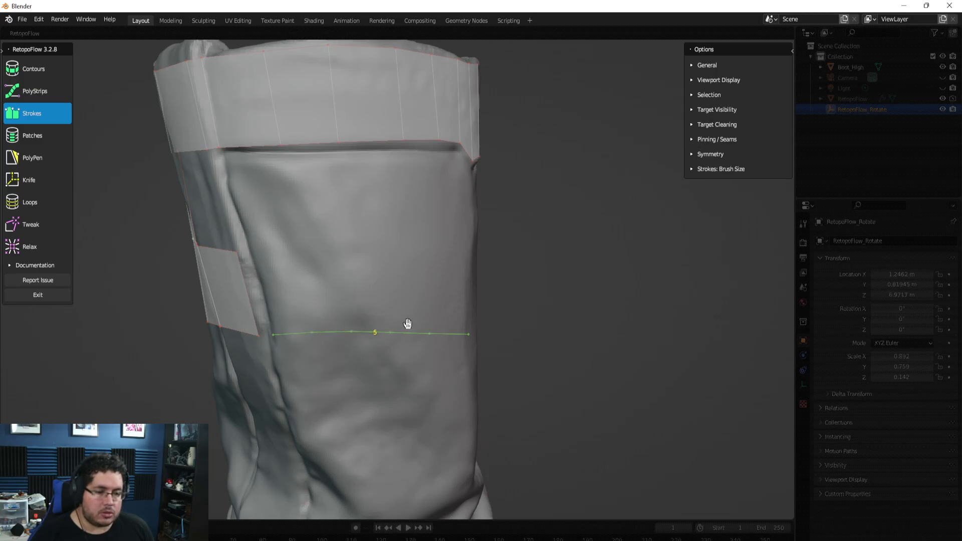
ctrl+scroll(407, 324, down, 2)
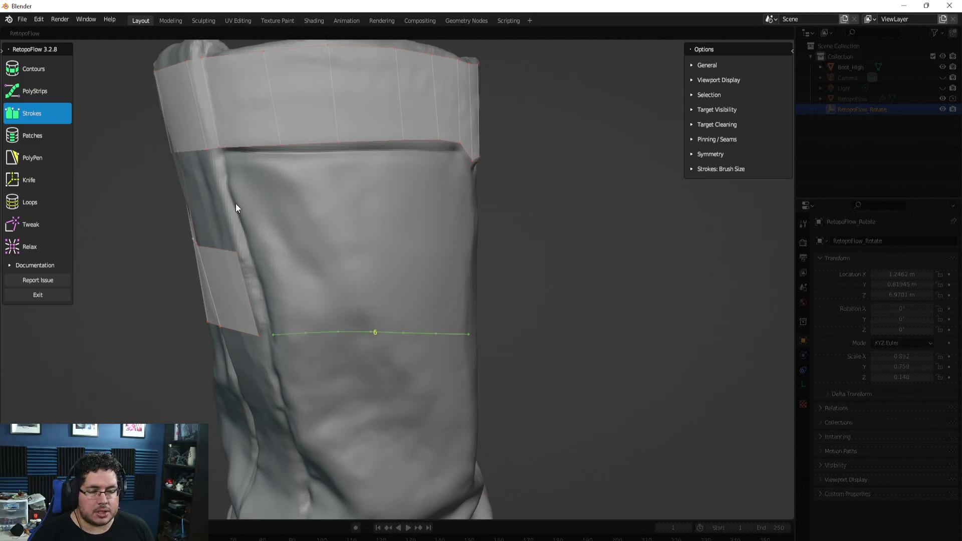
Step: Fill the area between the cuff strip's lower edge and the six-segment stroke with a six-by-two quad patch
click(46, 135)
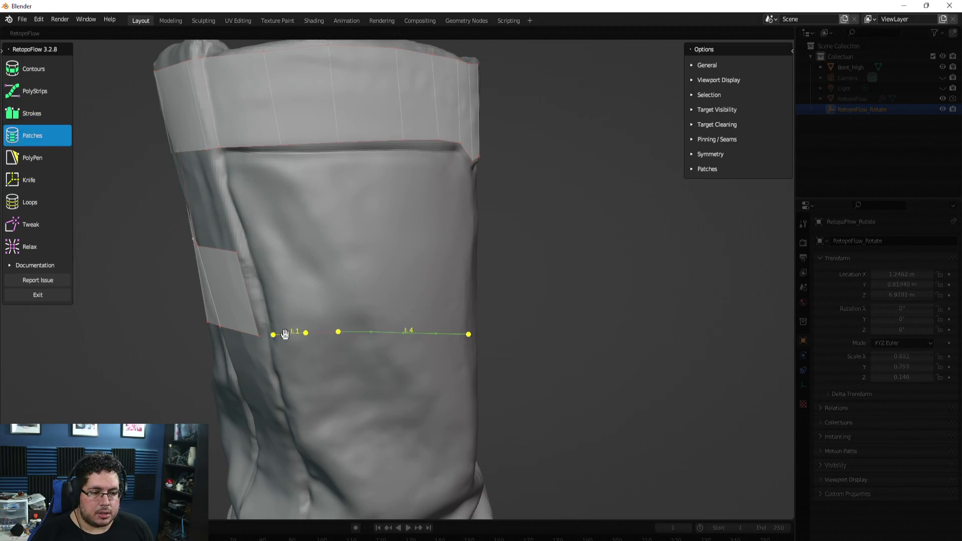
shift+double_click(263, 146)
click(542, 213)
middle_drag(541, 228, 524, 232)
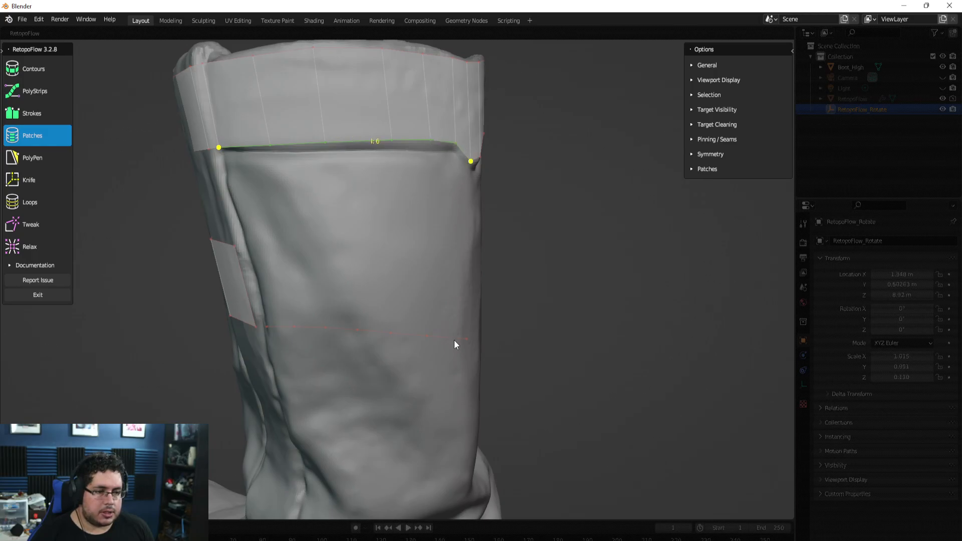
drag(453, 337, 410, 335)
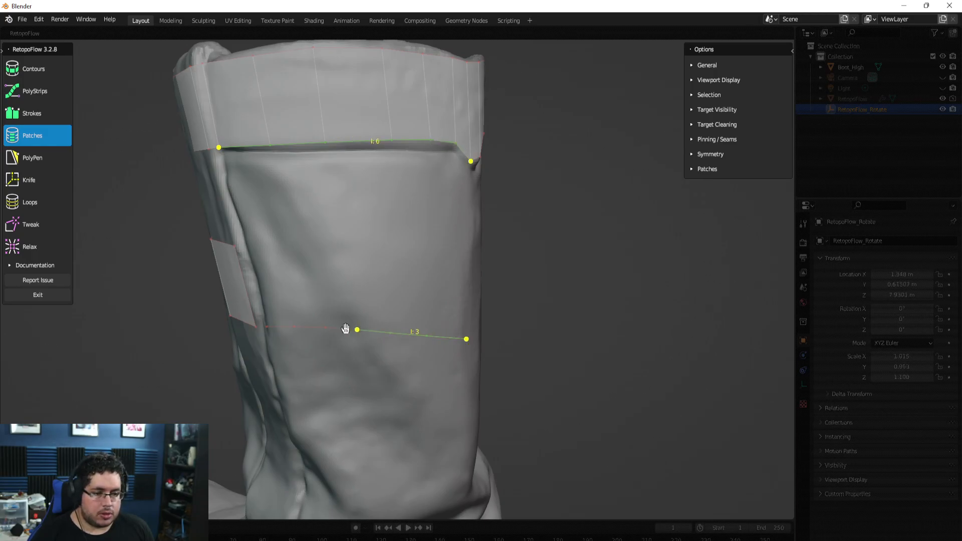
shift+click(279, 326)
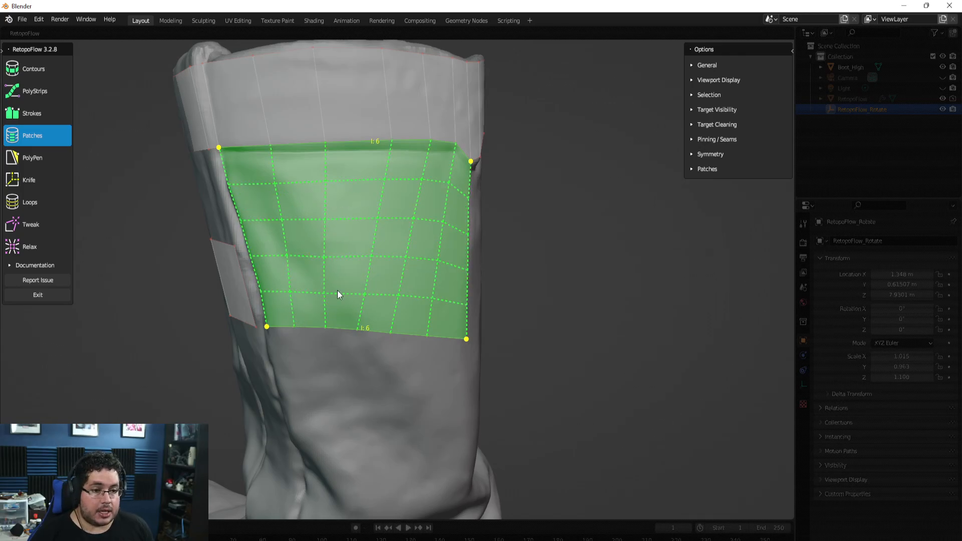
shift+scroll(337, 290, down, 1)
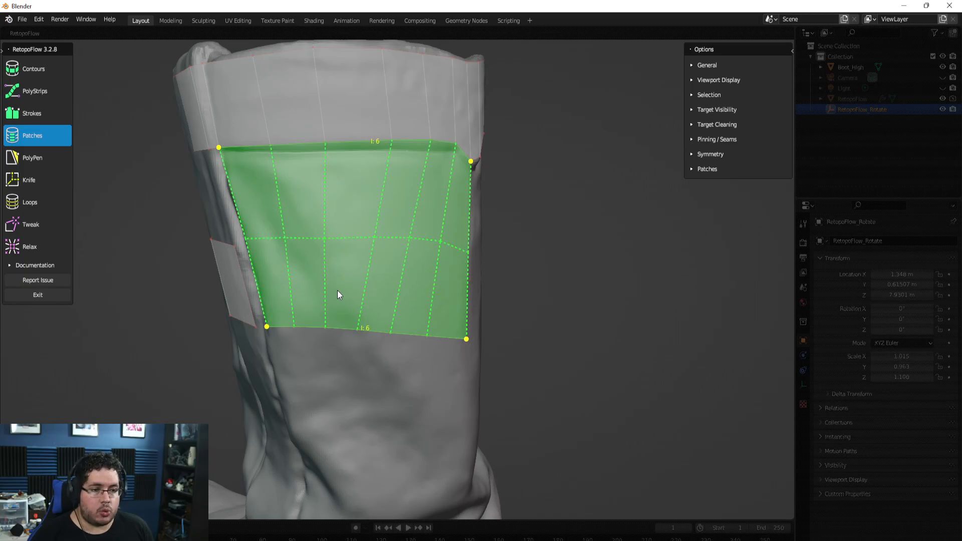
key(f)
middle_drag(392, 275, 373, 271)
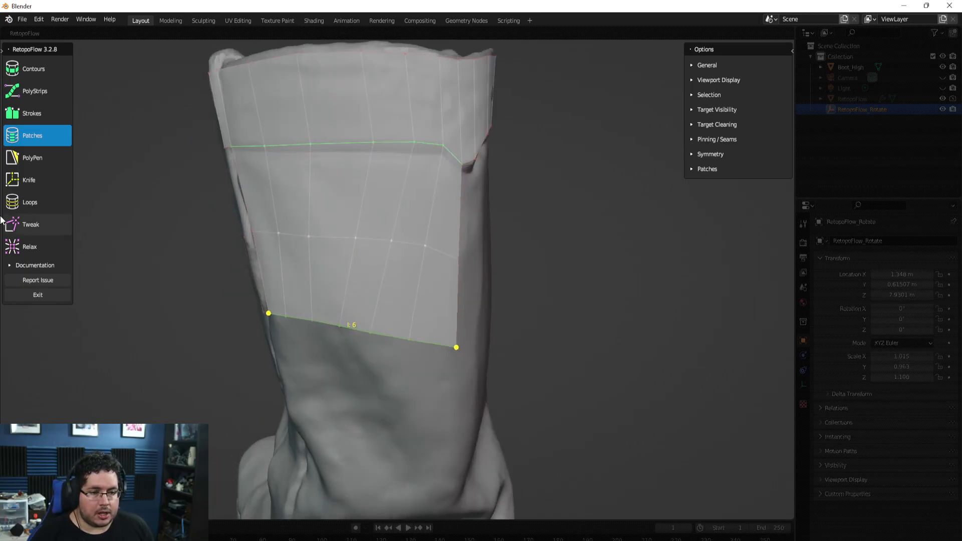
Step: Tweak the lower-edge vertices of the new six-by-two patch to even out their spacing across the panel
click(10, 230)
middle_drag(382, 322, 337, 307)
mouse_move(393, 262)
middle_down()
mouse_move(371, 337)
mouse_move(398, 331)
middle_up()
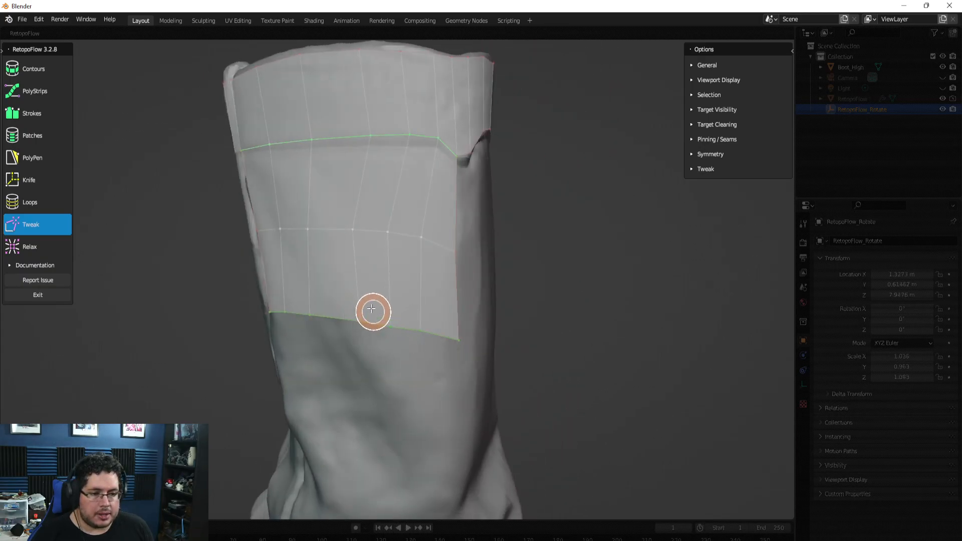
mouse_move(325, 256)
middle_down()
mouse_move(370, 314)
mouse_move(455, 330)
mouse_move(498, 326)
mouse_move(311, 337)
mouse_move(331, 318)
mouse_move(498, 316)
mouse_move(468, 290)
middle_up()
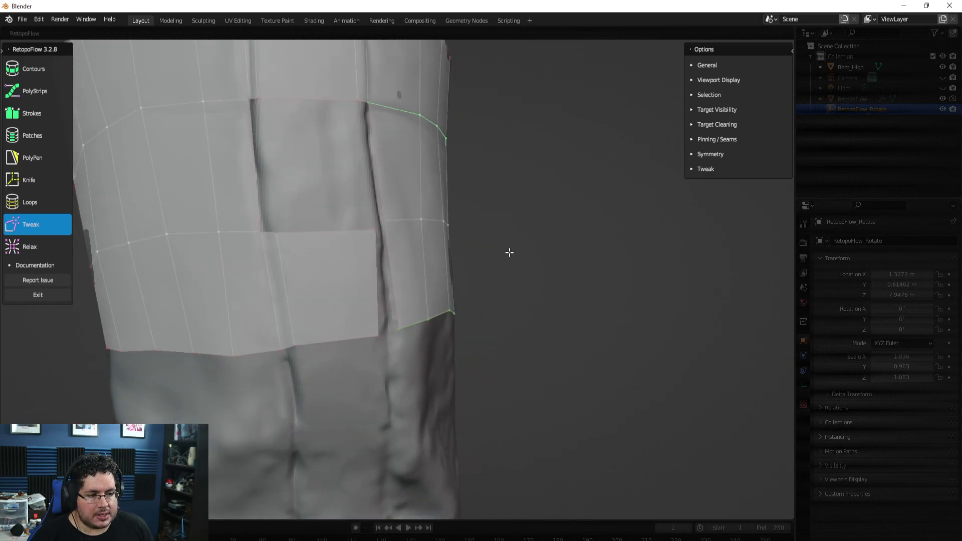
middle_drag(498, 242, 324, 193)
mouse_move(521, 401)
middle_down()
mouse_move(442, 386)
mouse_move(347, 300)
middle_up()
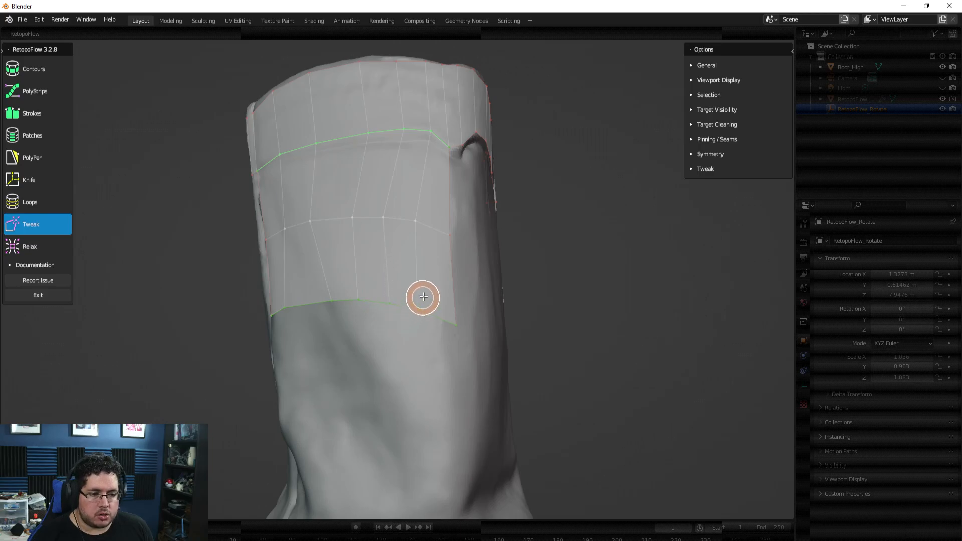
drag(394, 300, 395, 295)
mouse_move(452, 326)
mouse_down()
mouse_move(451, 296)
mouse_move(420, 297)
mouse_up()
middle_drag(456, 300, 380, 297)
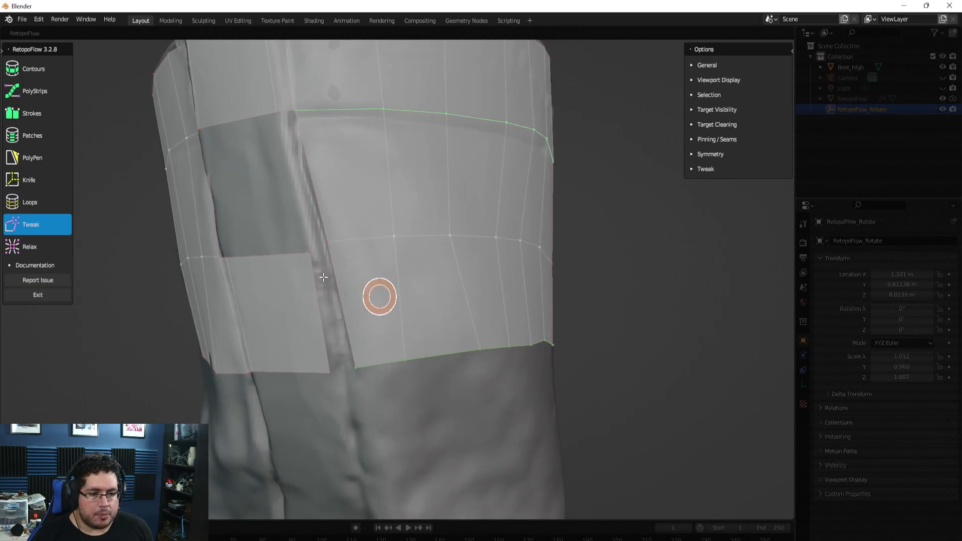
Step: Fill the lower and upper gaps along the seam between the side strap and the new panel patch with single quads
click(20, 140)
click(311, 269)
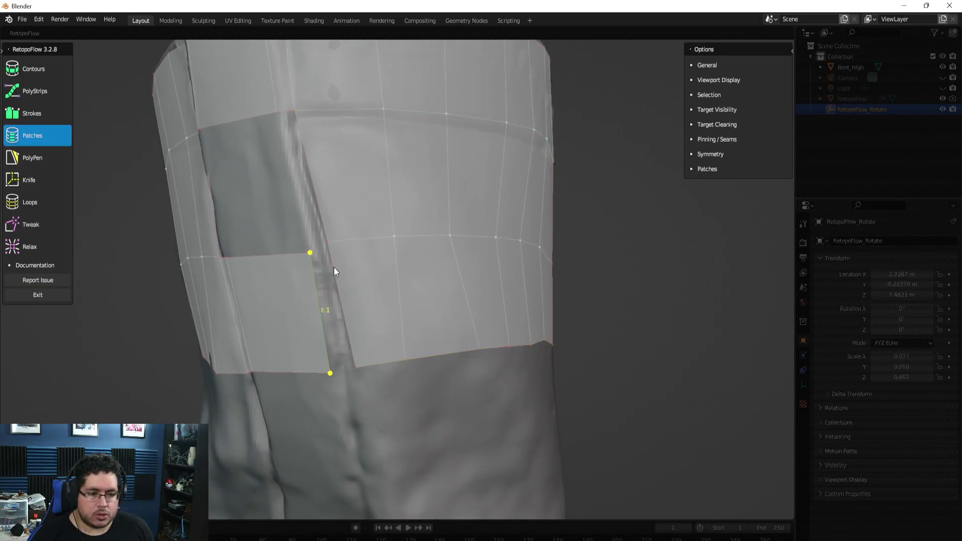
shift+click(333, 267)
key(Return)
middle_drag(331, 266, 298, 157)
click(296, 154)
shift+click(324, 290)
key(Return)
Step: Close the remaining opening below the cuff with a narrow seam quad and a wide quad across the strap
middle_drag(379, 266, 444, 219)
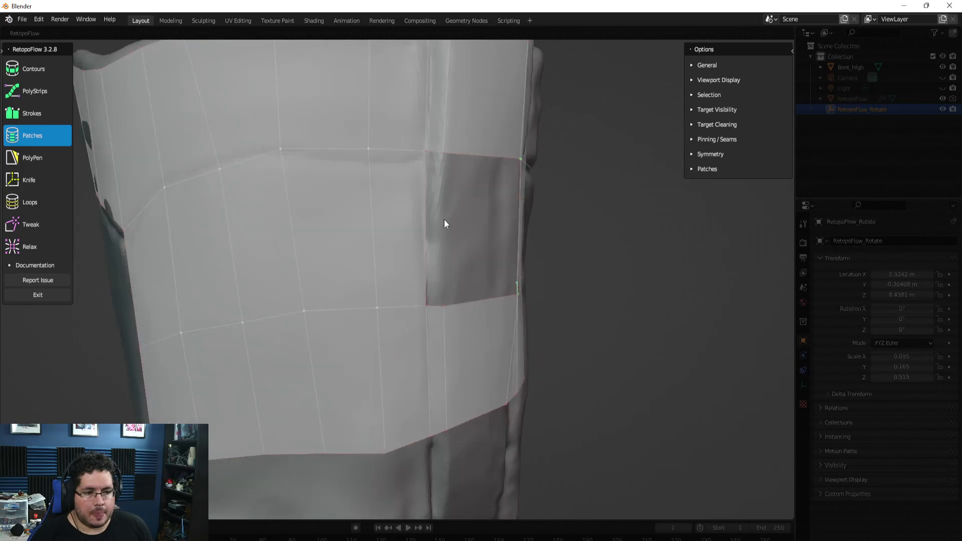
shift+click(431, 307)
key(Return)
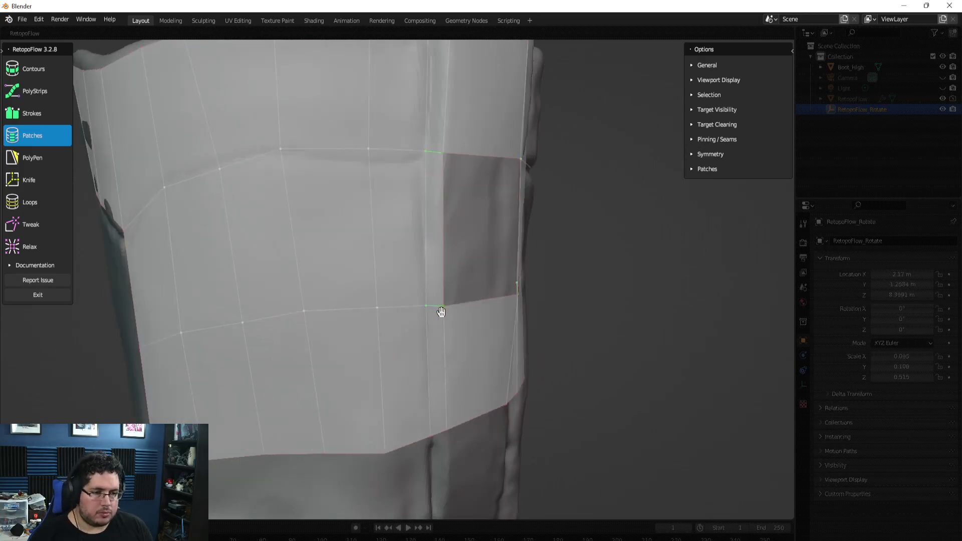
middle_drag(440, 311, 441, 251)
shift+click(426, 295)
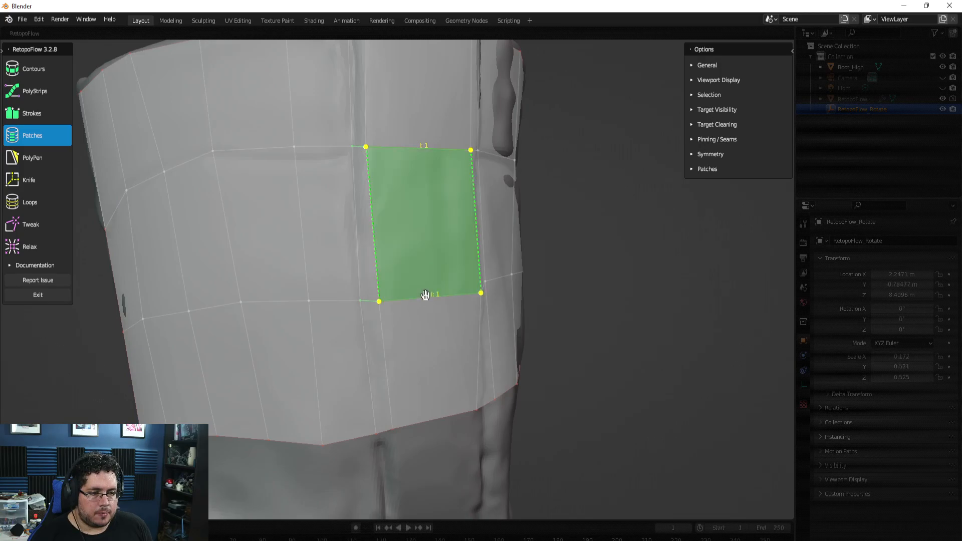
key(Return)
Step: Draw a six-segment stroke across the lower shaft and a second one along the ankle crease, bridging them with three quad rows
middle_drag(426, 295, 483, 344)
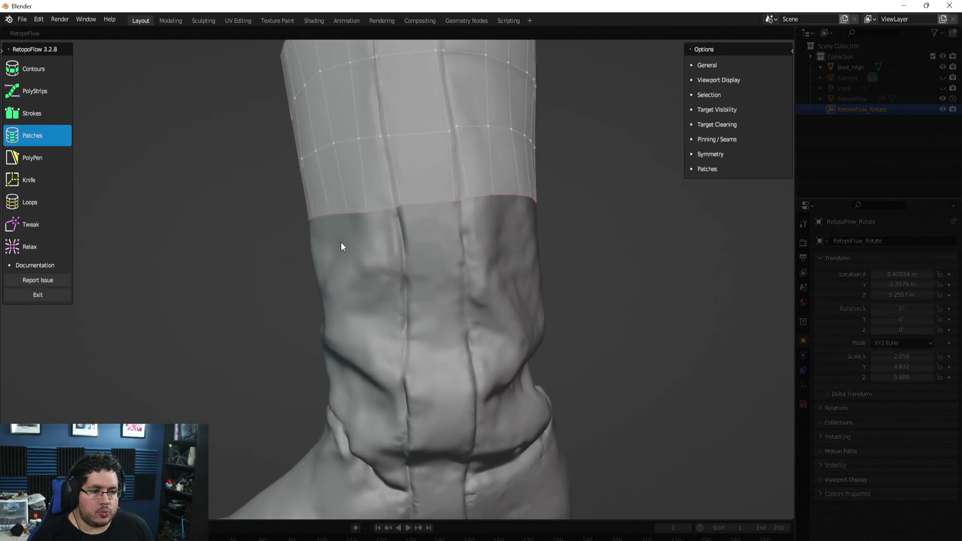
middle_drag(548, 322, 421, 314)
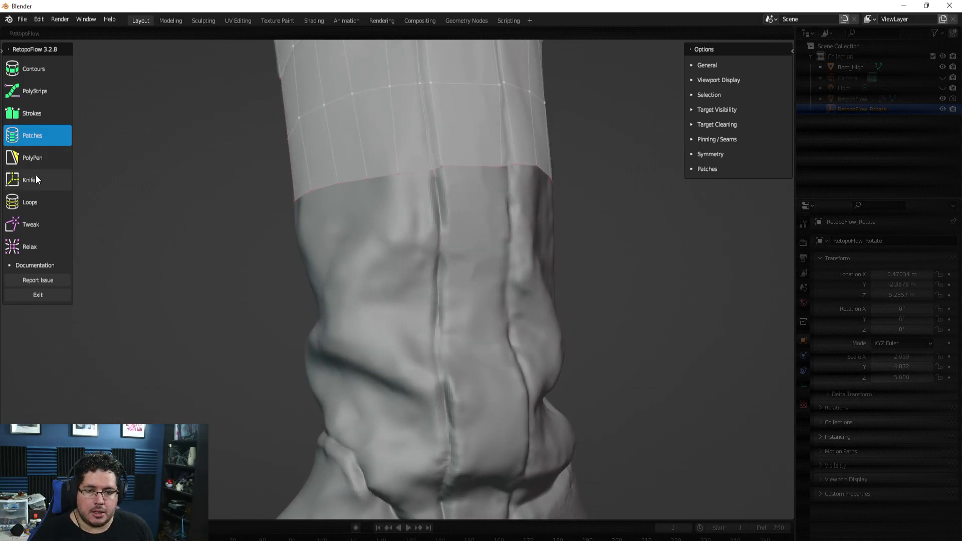
click(32, 114)
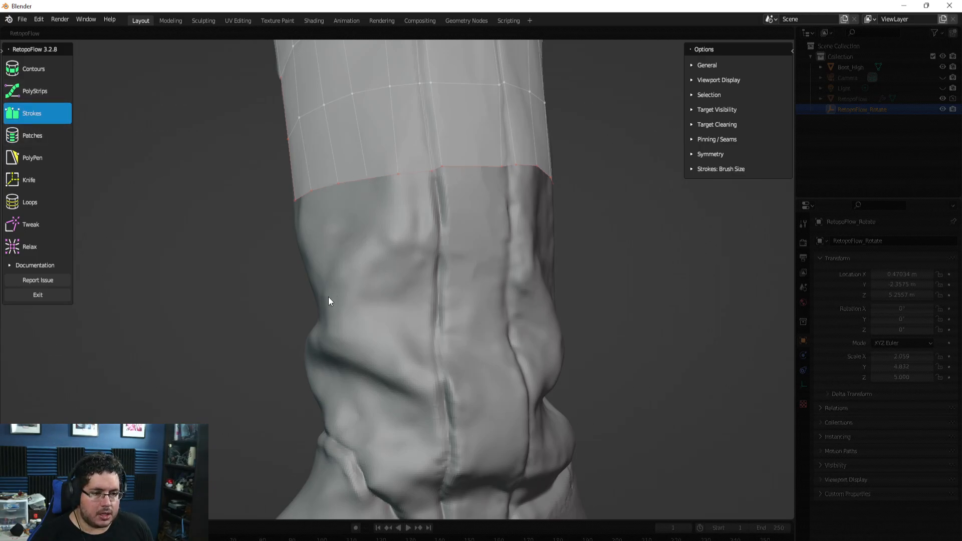
mouse_move(331, 297)
mouse_down()
mouse_move(416, 238)
mouse_move(513, 245)
mouse_up()
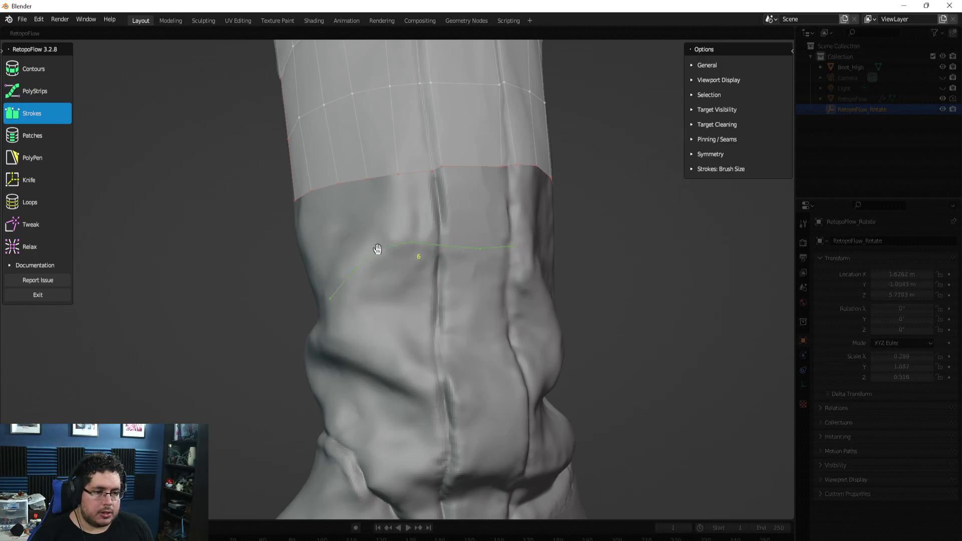
mouse_move(328, 340)
mouse_down()
mouse_move(414, 382)
mouse_move(535, 388)
mouse_up()
middle_drag(612, 354, 430, 328)
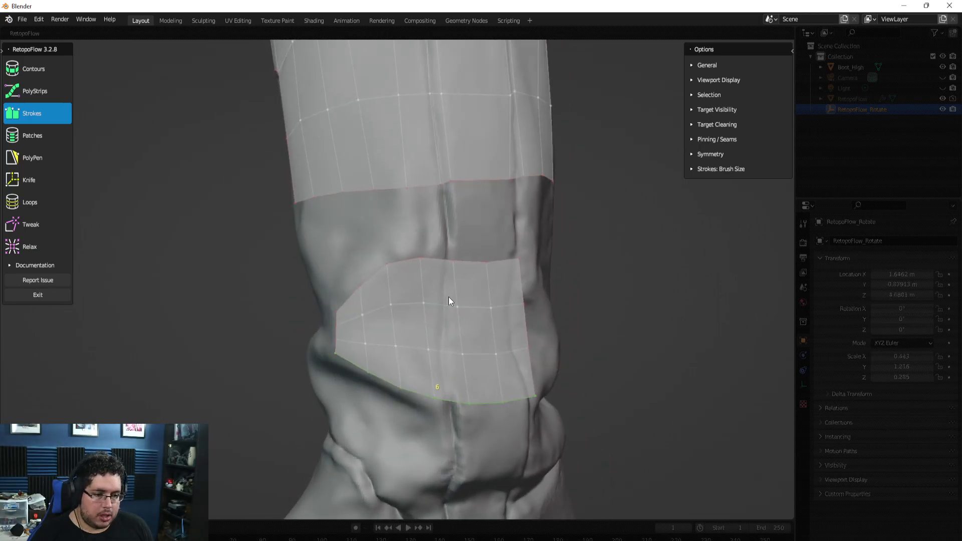
Step: Redraw the patch's lower stroke along the ankle crease, keeping it six quads wide and three rows high
mouse_move(541, 353)
middle_down()
mouse_move(438, 350)
mouse_move(541, 354)
middle_up()
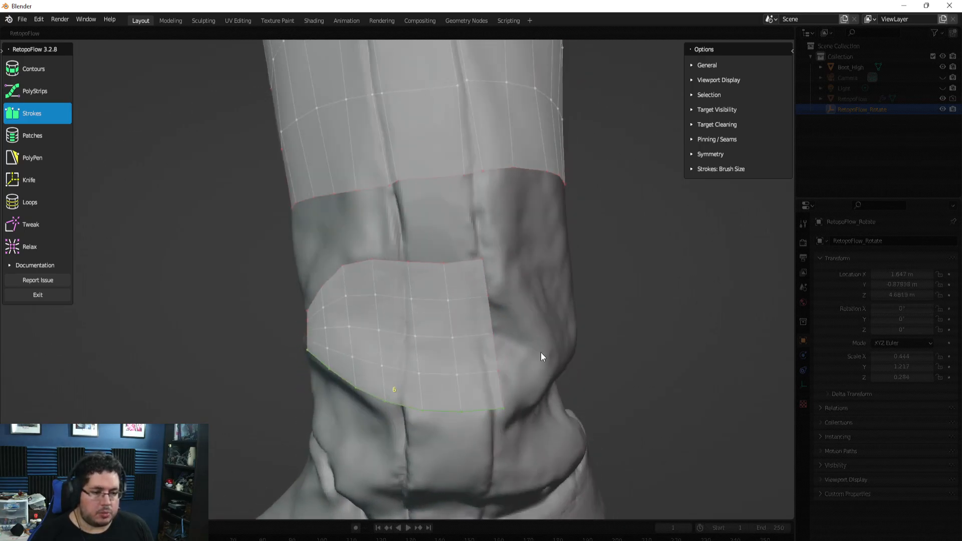
mouse_move(646, 369)
middle_down()
mouse_move(596, 353)
mouse_move(661, 344)
middle_up()
mouse_move(319, 341)
mouse_down()
mouse_move(476, 399)
mouse_move(519, 399)
mouse_up()
mouse_move(518, 342)
middle_down()
mouse_move(612, 331)
mouse_move(521, 332)
middle_up()
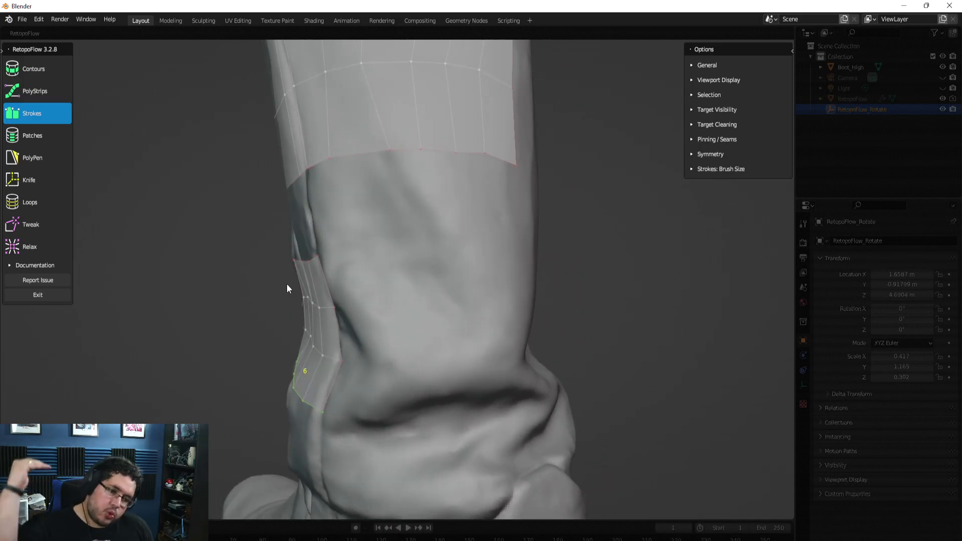
middle_drag(245, 321, 360, 344)
scroll(346, 309, up, 2)
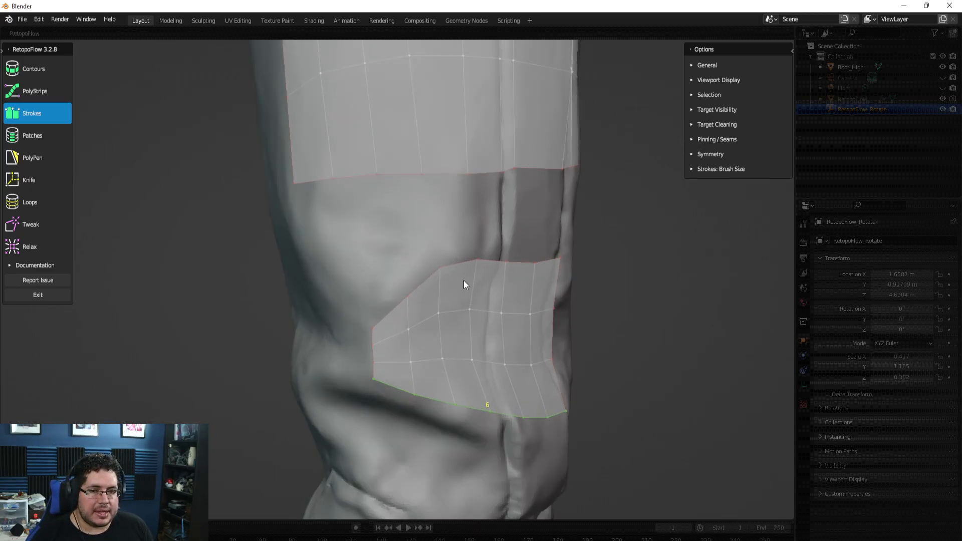
middle_drag(407, 249, 580, 271)
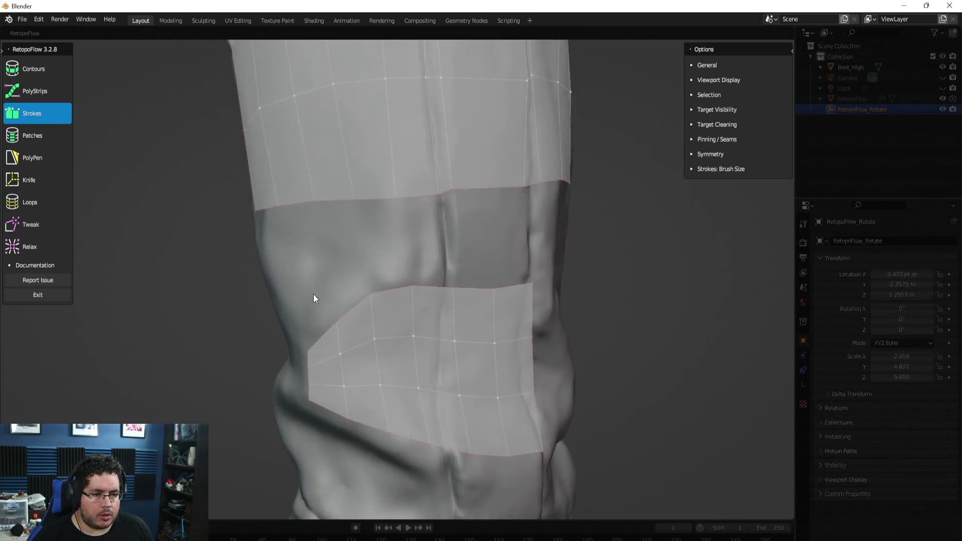
Step: Fill the gap between the shaft's lower edge and the ankle patch with a Patches grid four quads wide and two rows high
click(28, 138)
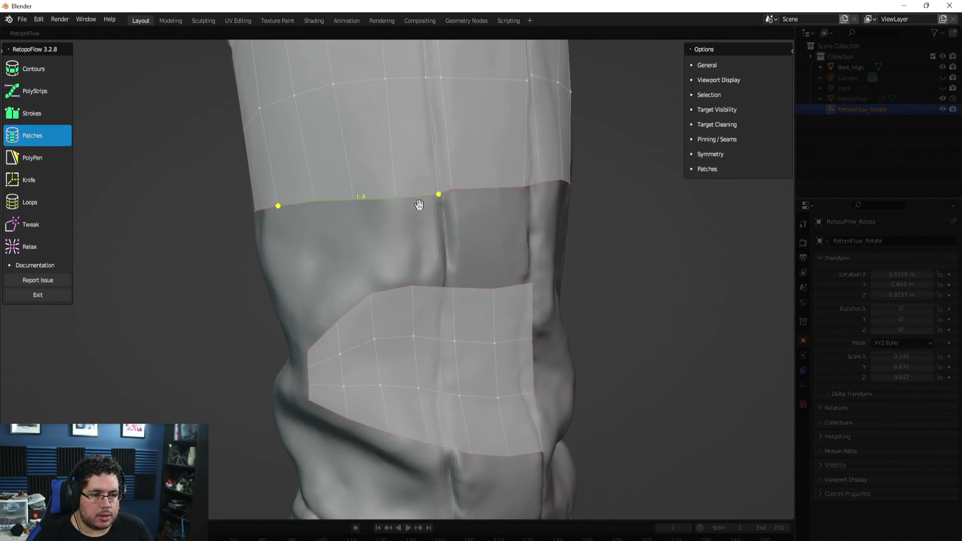
shift+click(356, 308)
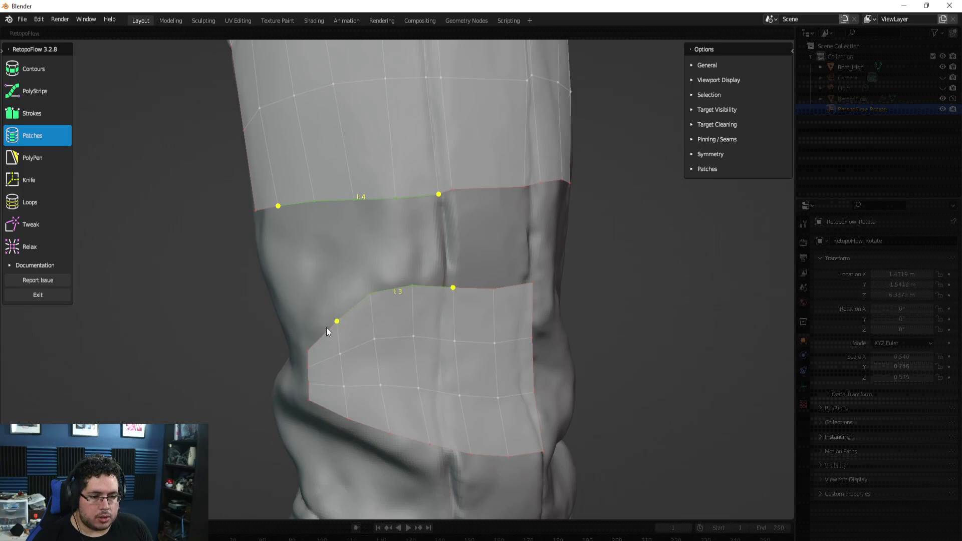
shift+click(326, 326)
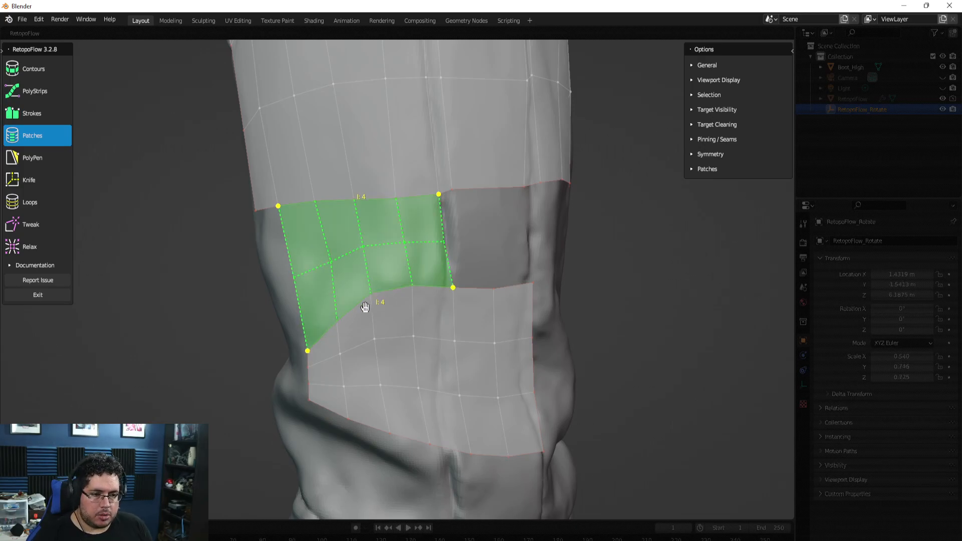
key(Return)
middle_drag(368, 305, 615, 308)
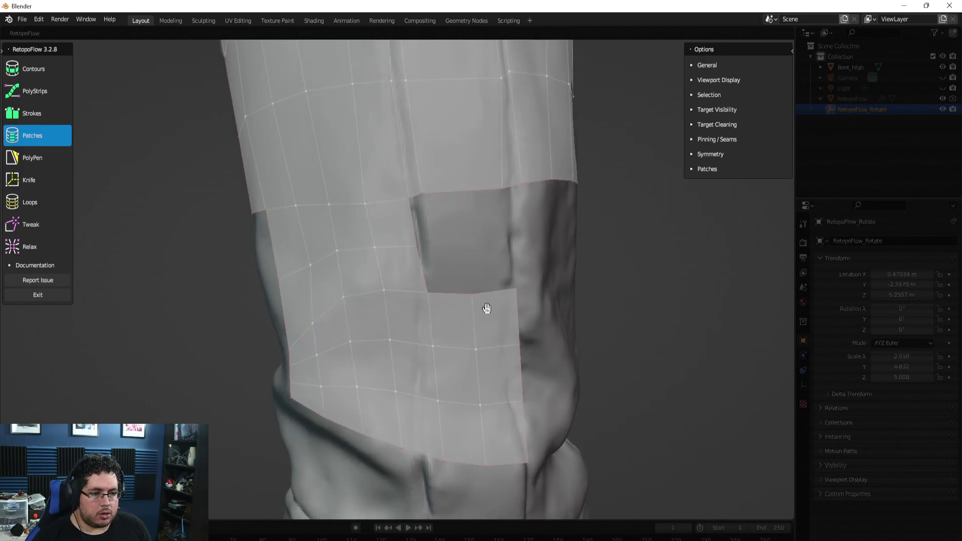
Step: Tweak the ankle patch's vertex column onto the near edge of the strap seam and even out the neighbouring lower columns
middle_drag(484, 309, 455, 338)
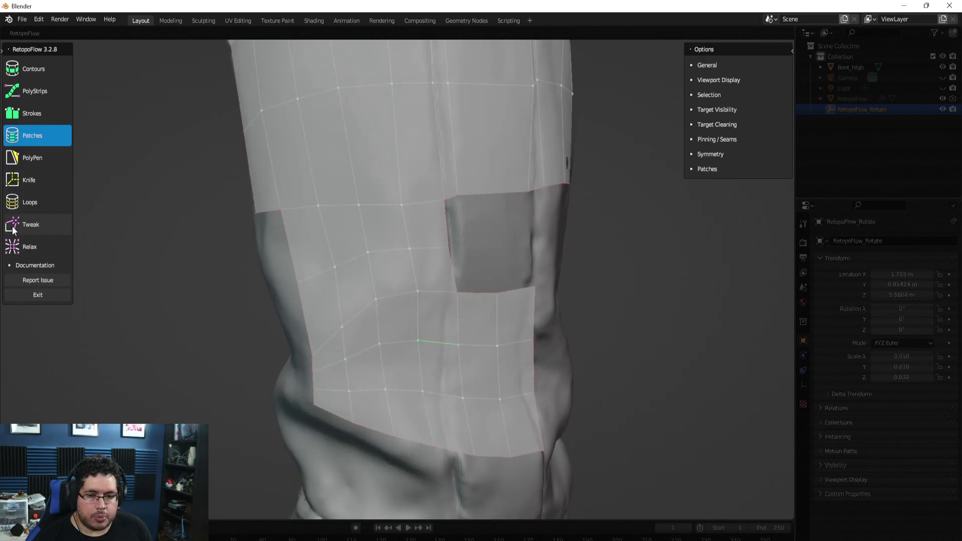
click(30, 224)
drag(457, 346, 426, 340)
drag(460, 295, 445, 292)
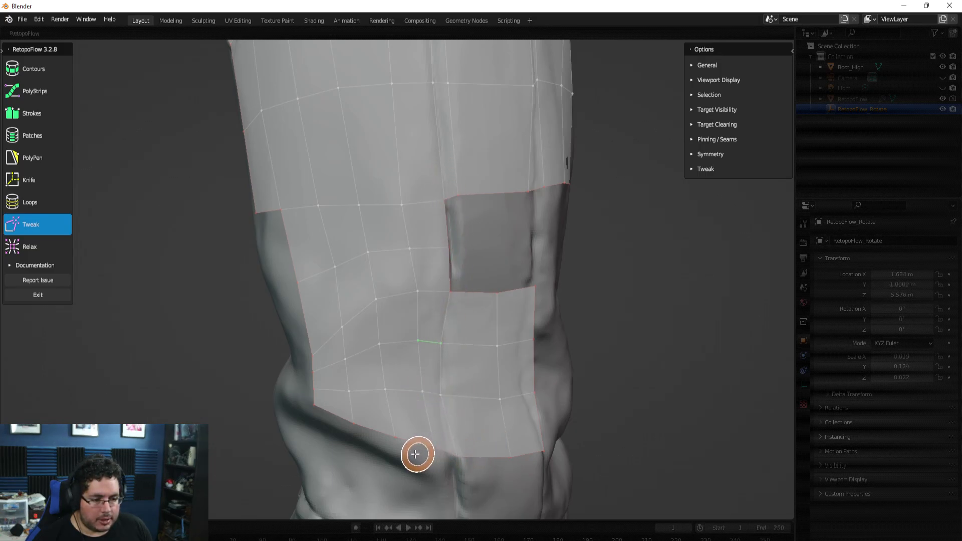
drag(432, 441, 387, 441)
drag(421, 392, 405, 390)
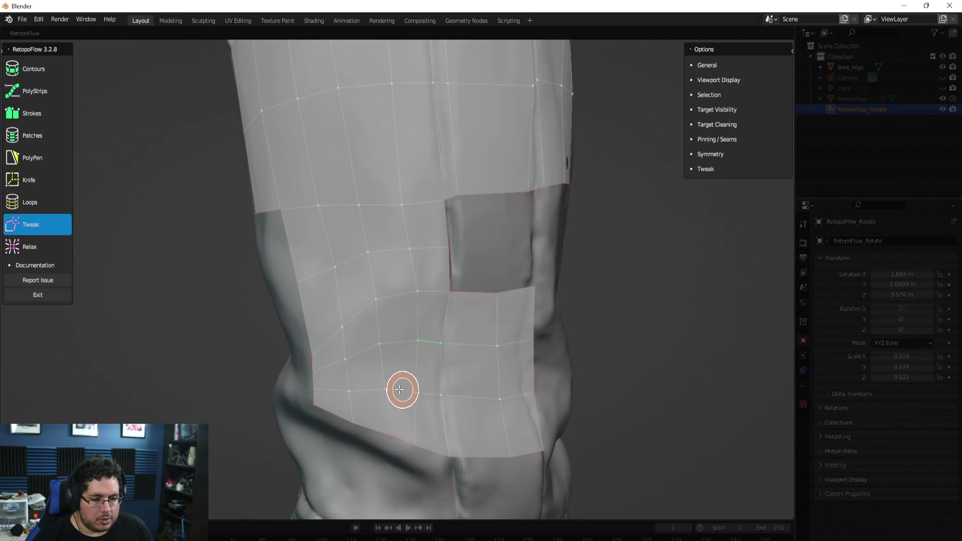
drag(389, 434, 376, 431)
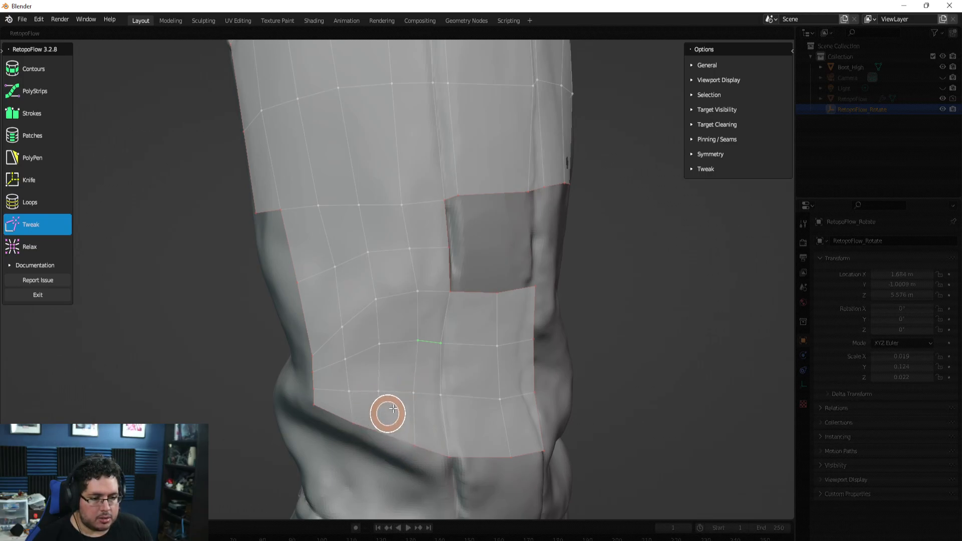
Step: Show the Tweak brush options and pull the next vertex column against the strap seam to form a narrow quad strip
drag(510, 453, 402, 453)
drag(502, 399, 385, 393)
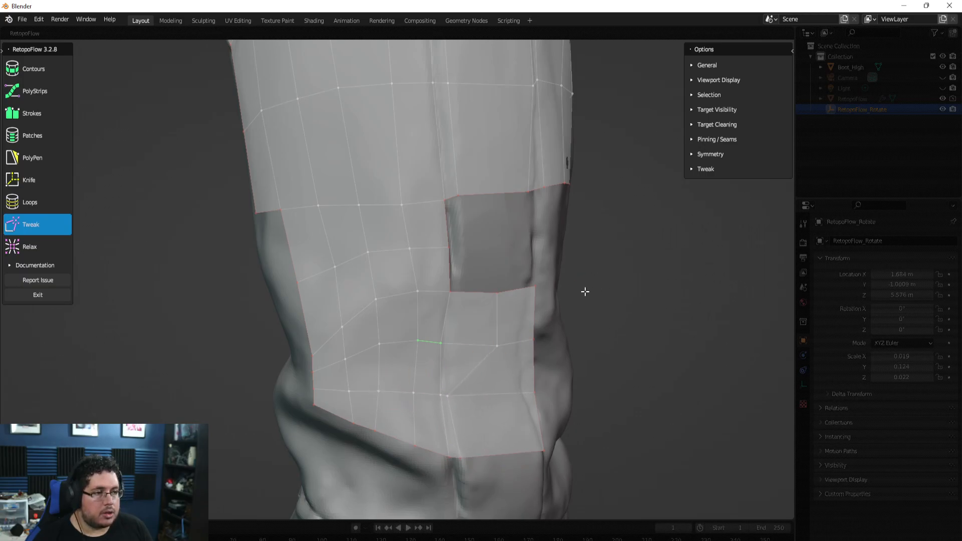
click(693, 169)
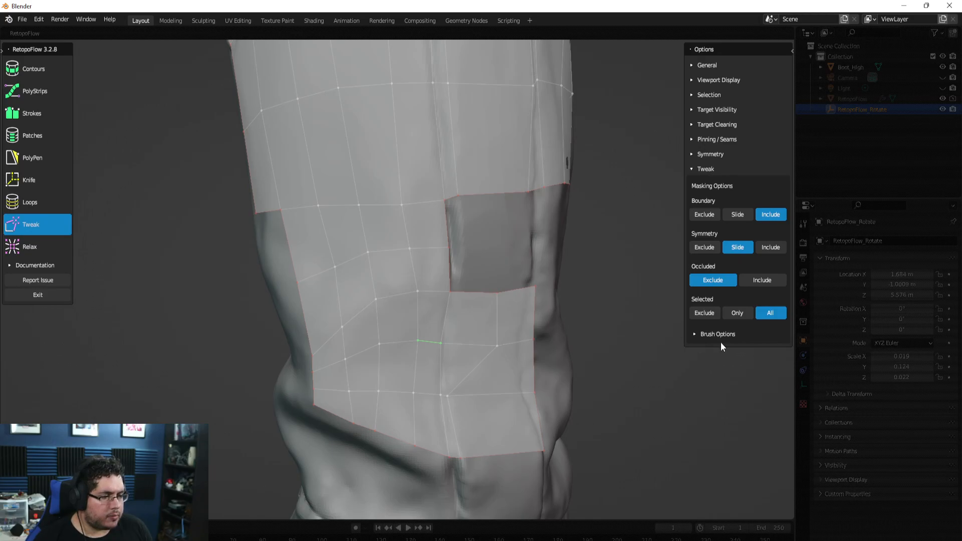
click(694, 334)
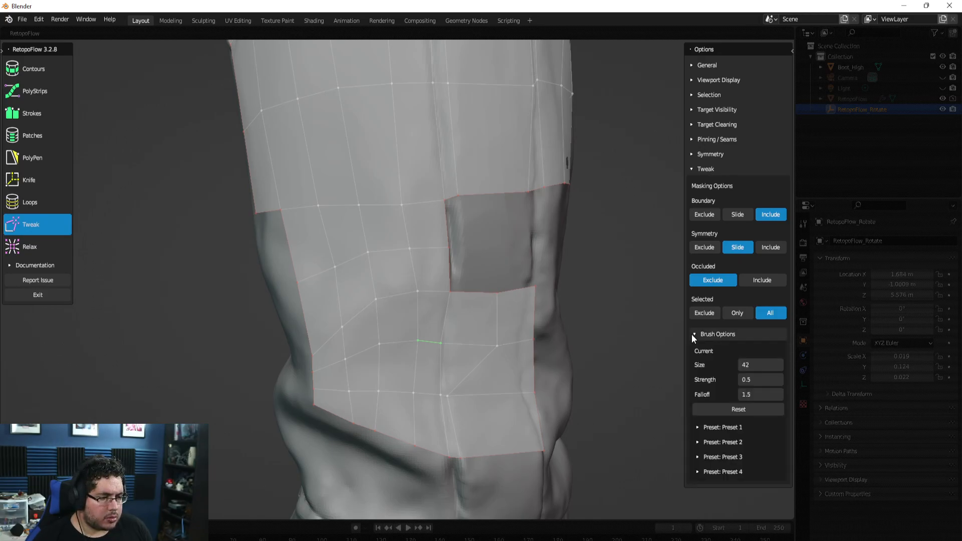
mouse_move(489, 360)
mouse_down()
mouse_move(461, 346)
mouse_move(386, 339)
mouse_move(397, 341)
mouse_up()
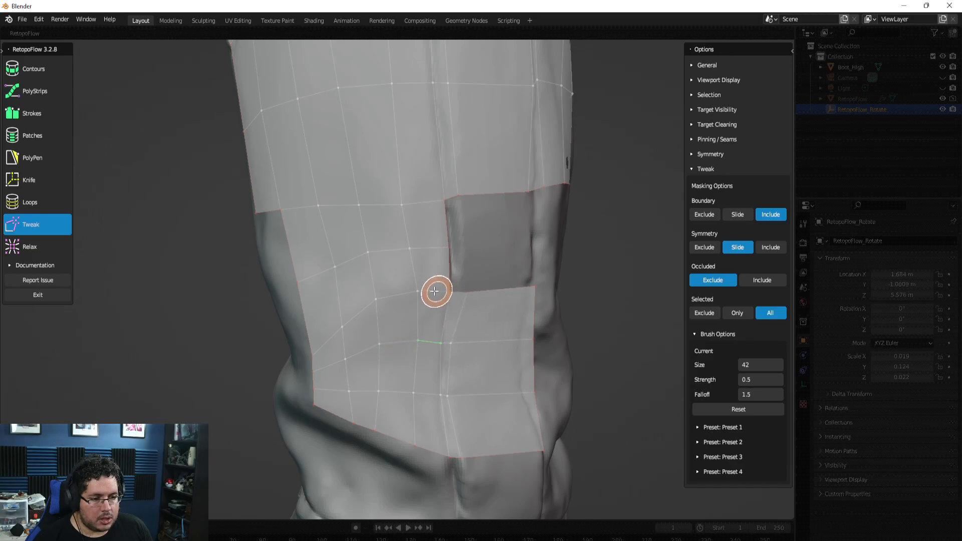
Step: Move the patch's outer vertices onto the strap's far edge so the border runs straight down the strap
middle_drag(468, 224, 465, 292)
drag(466, 292, 442, 296)
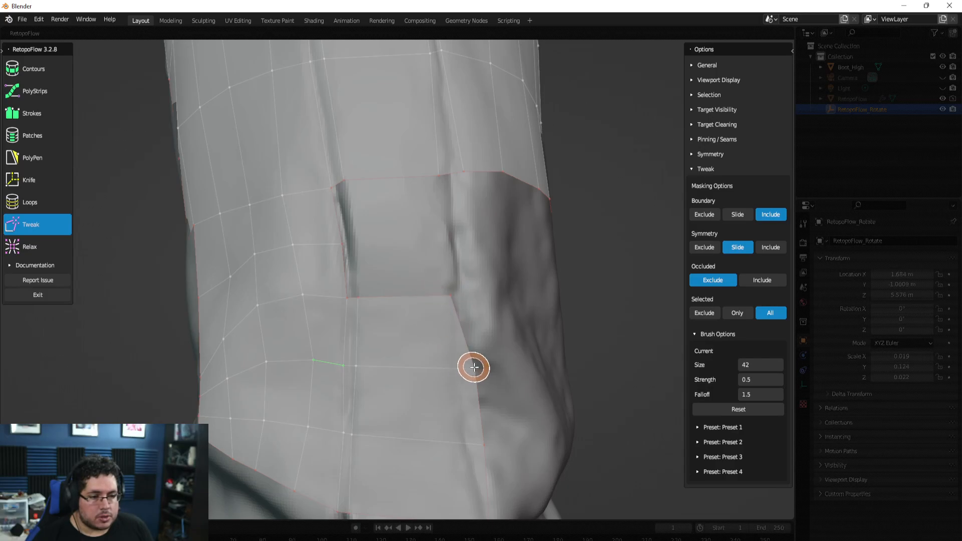
drag(471, 367, 437, 371)
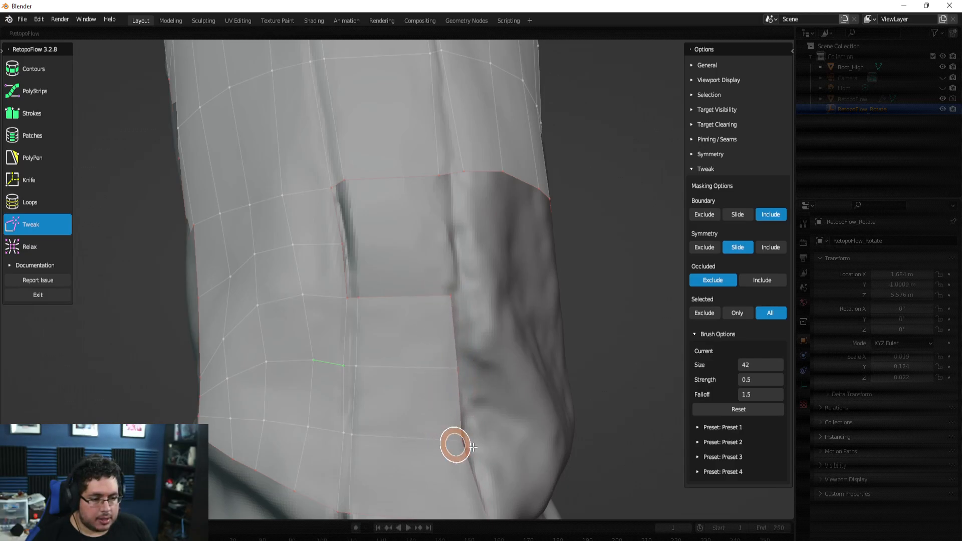
Step: Try raising the patch's free side boundary vertices above the ankle crease with Tweak
middle_drag(438, 443, 427, 361)
mouse_move(389, 322)
middle_down()
mouse_move(371, 329)
mouse_move(463, 267)
mouse_move(459, 316)
mouse_move(421, 275)
mouse_move(416, 288)
mouse_move(389, 267)
mouse_move(485, 266)
mouse_move(408, 272)
mouse_move(432, 280)
mouse_move(382, 307)
middle_up()
scroll(420, 275, up, 2)
scroll(389, 267, down, 5)
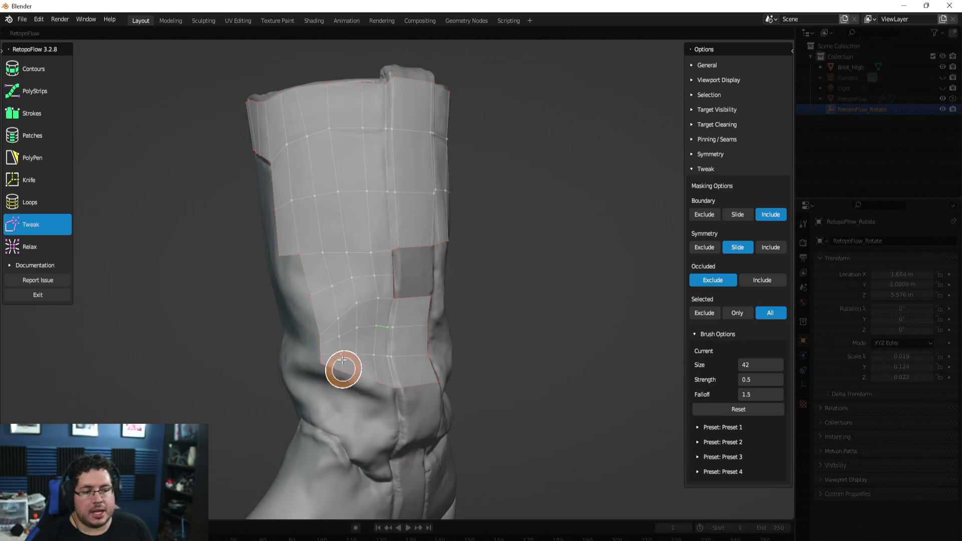
scroll(344, 372, up, 3)
middle_drag(350, 352, 359, 290)
scroll(349, 305, up, 2)
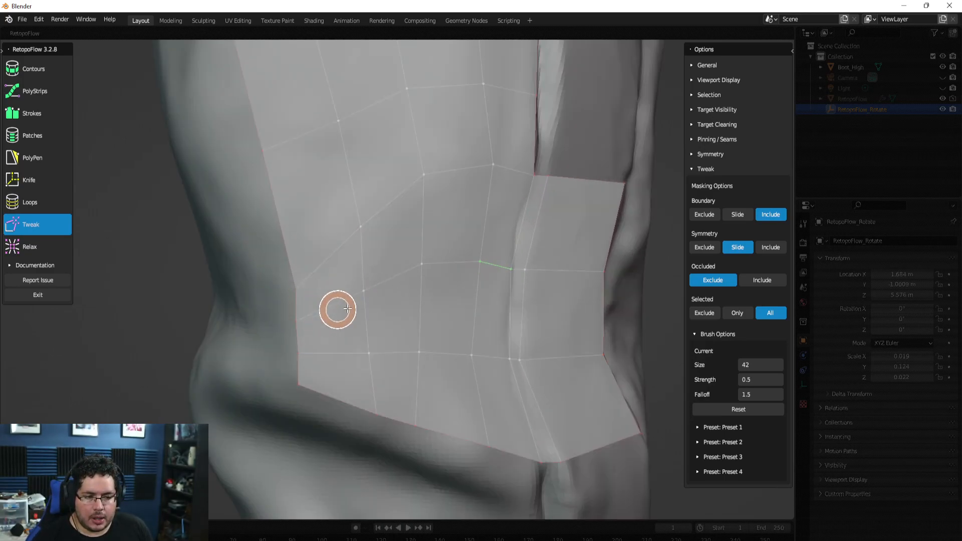
mouse_move(294, 288)
mouse_down()
mouse_move(286, 376)
mouse_move(287, 279)
mouse_up()
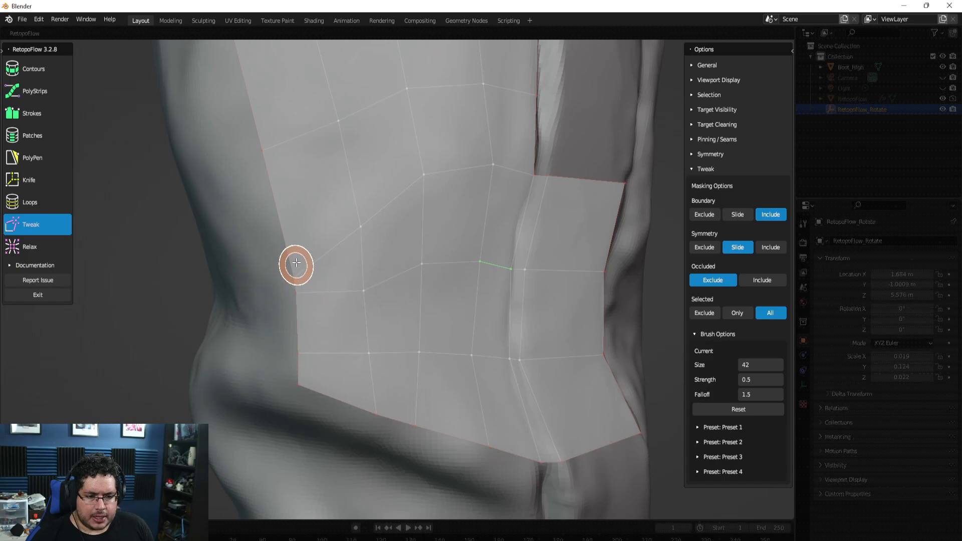
Step: Close the rectangular opening across the strap with PolyPen, adding two narrow seam quads and two wide strap quads
mouse_move(393, 285)
middle_down()
mouse_move(395, 308)
mouse_move(337, 307)
middle_up()
middle_drag(314, 272, 415, 240)
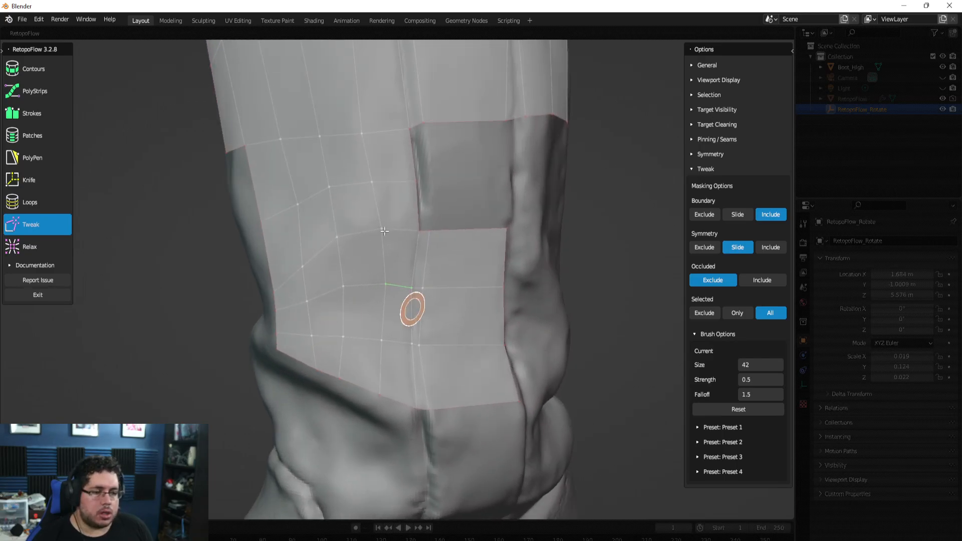
mouse_move(499, 343)
middle_down()
mouse_move(419, 339)
mouse_move(457, 337)
mouse_move(455, 311)
mouse_move(322, 285)
middle_up()
middle_drag(369, 313, 405, 317)
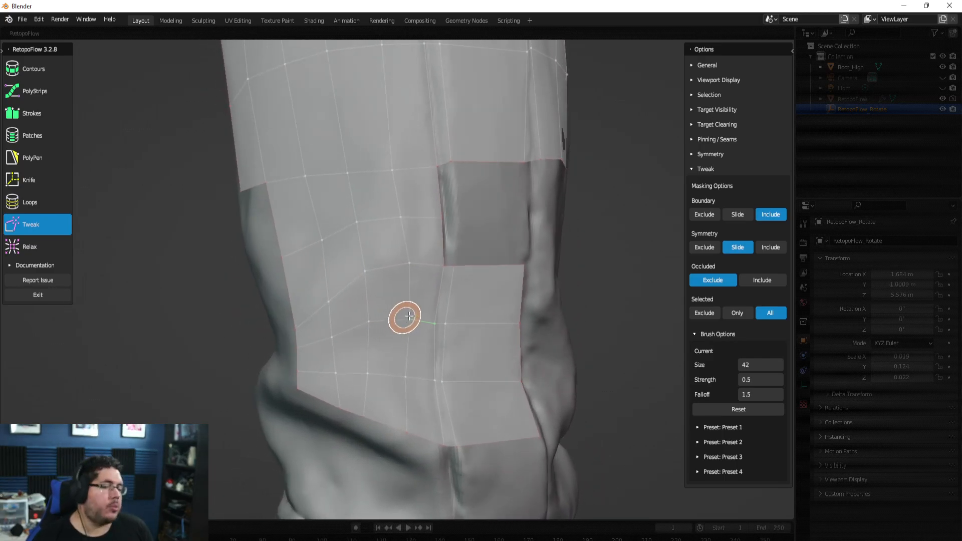
middle_drag(496, 253, 356, 309)
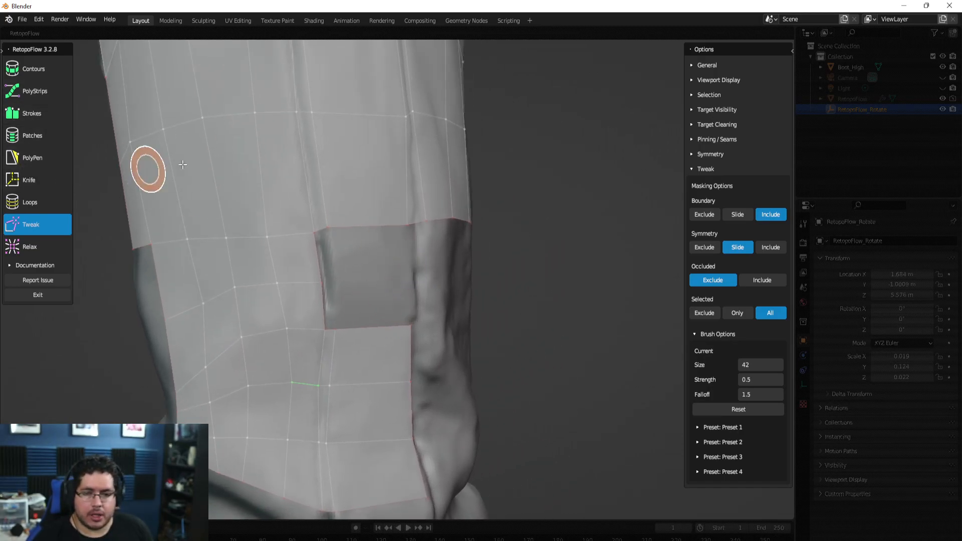
click(14, 159)
middle_drag(382, 258, 320, 281)
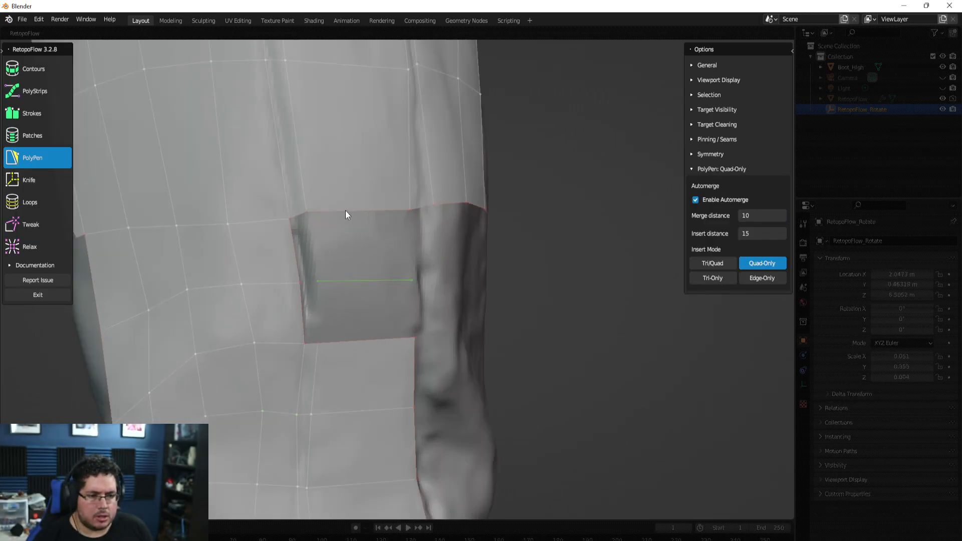
click(343, 226)
key(Delete)
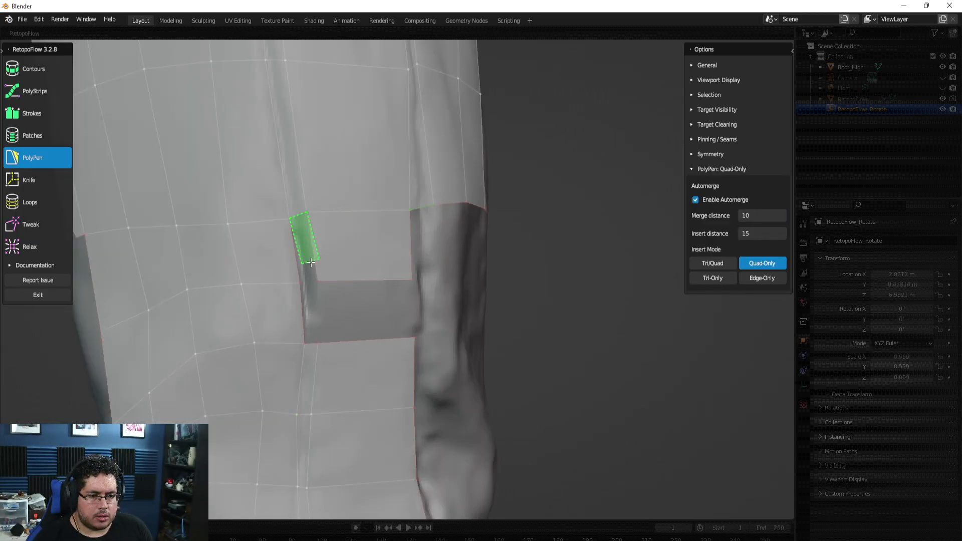
ctrl+click(312, 282)
ctrl+click(311, 341)
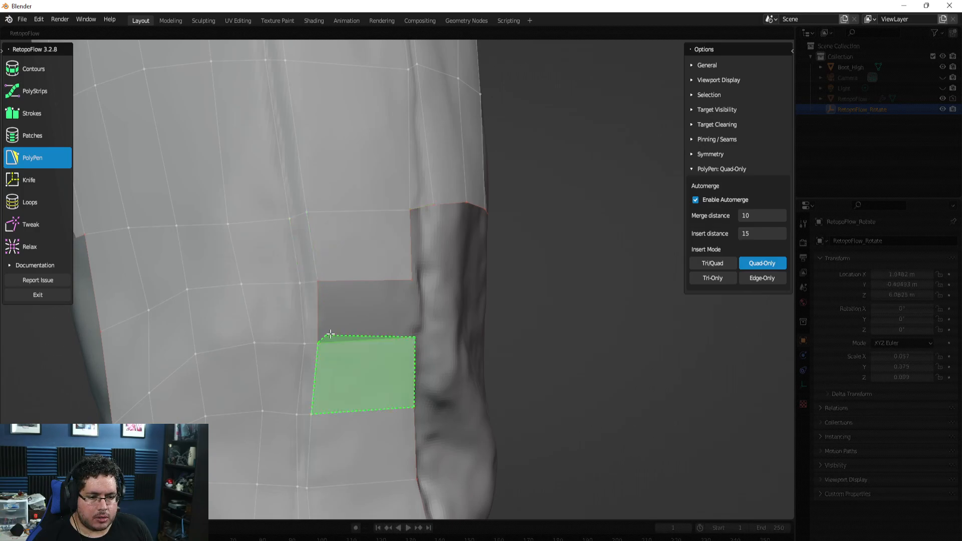
ctrl+click(366, 286)
Step: Try collapsing the upper short edge on the patch's free side boundary above the ankle crease
middle_drag(367, 285, 291, 320)
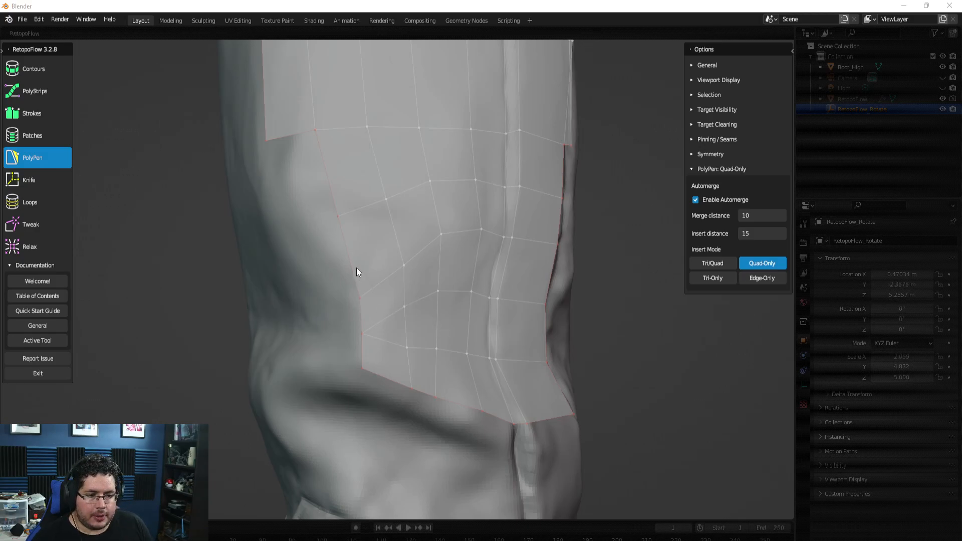
mouse_move(360, 346)
middle_down()
mouse_move(333, 351)
mouse_move(363, 353)
middle_up()
scroll(364, 355, up, 3)
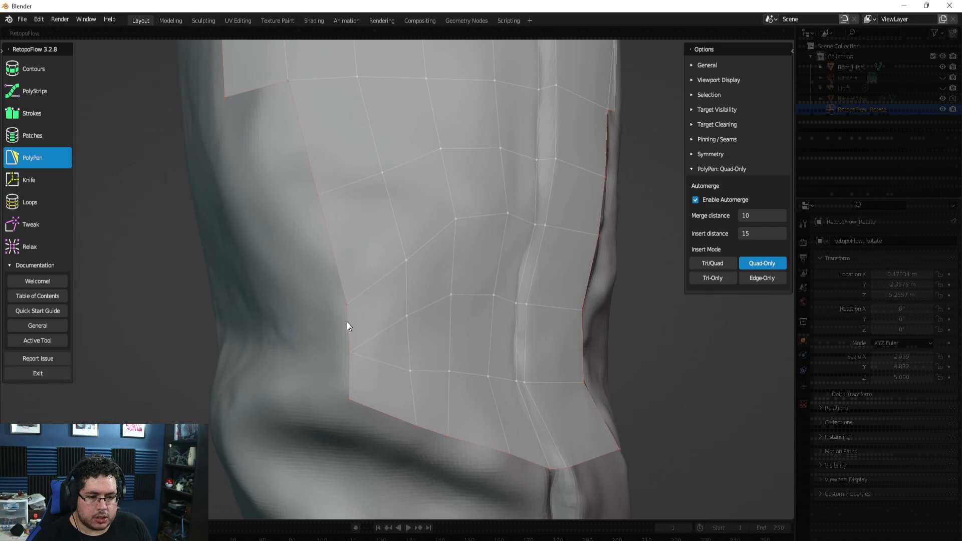
key(x)
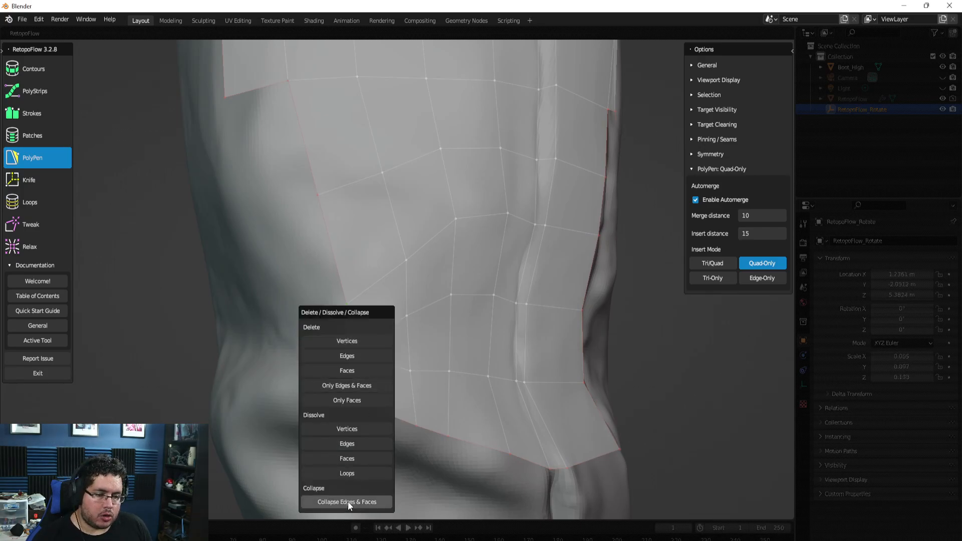
click(347, 501)
middle_drag(519, 389, 301, 344)
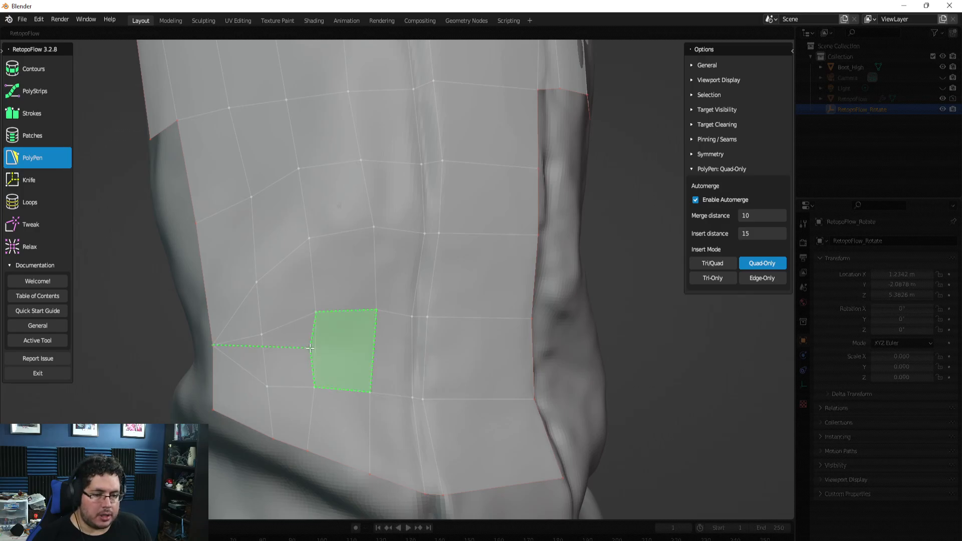
click(310, 347)
click(131, 382)
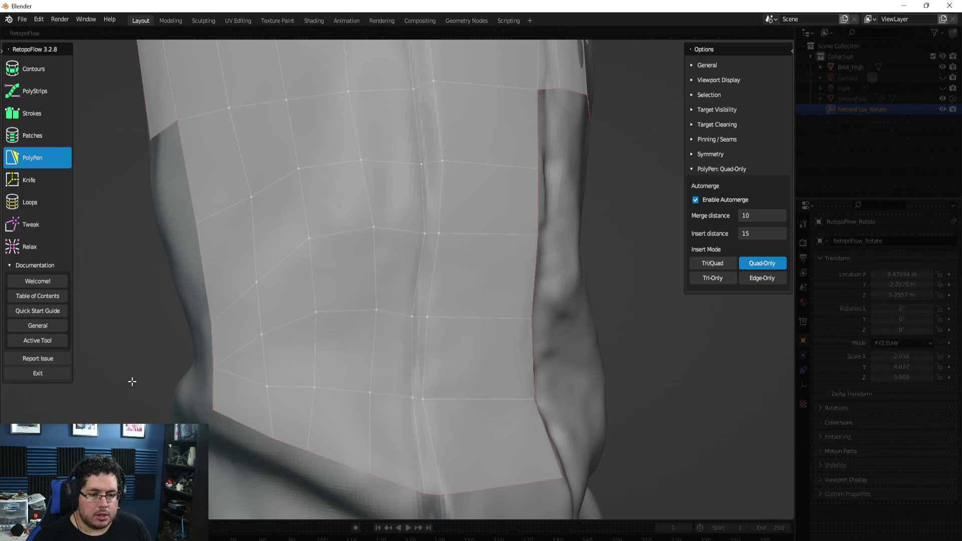
Step: Collapse the boundary edge just above the ankle crease so its two edge rows meet at one vertex
middle_drag(149, 383, 347, 384)
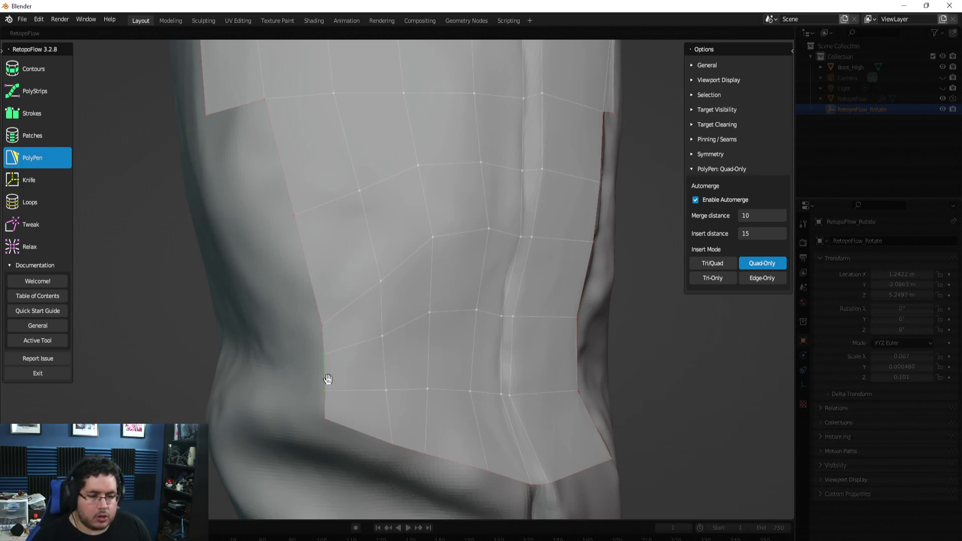
key(x)
click(328, 499)
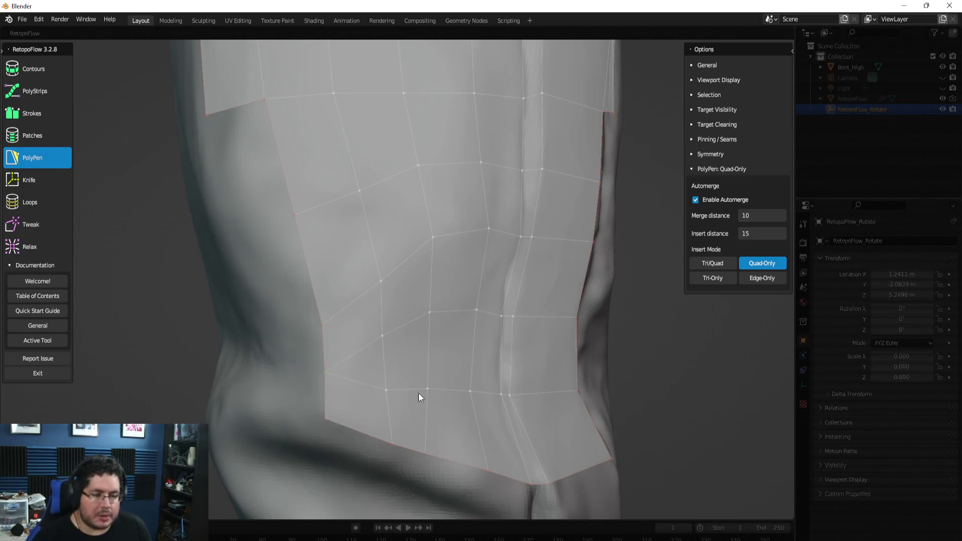
Step: Draw a six-segment Strokes line across the bare shaft panel, from the retopo's lower free corner to the strap's end
middle_drag(419, 393, 581, 333)
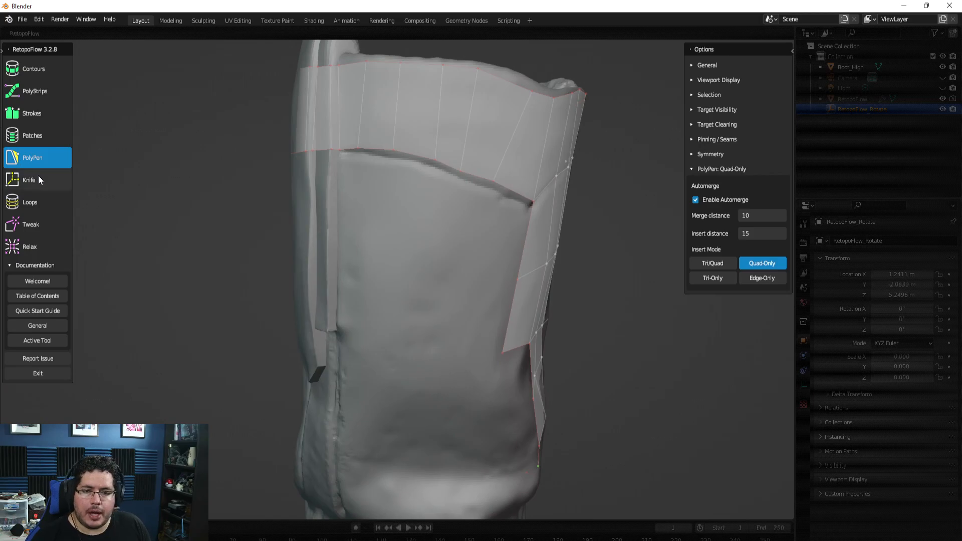
click(31, 113)
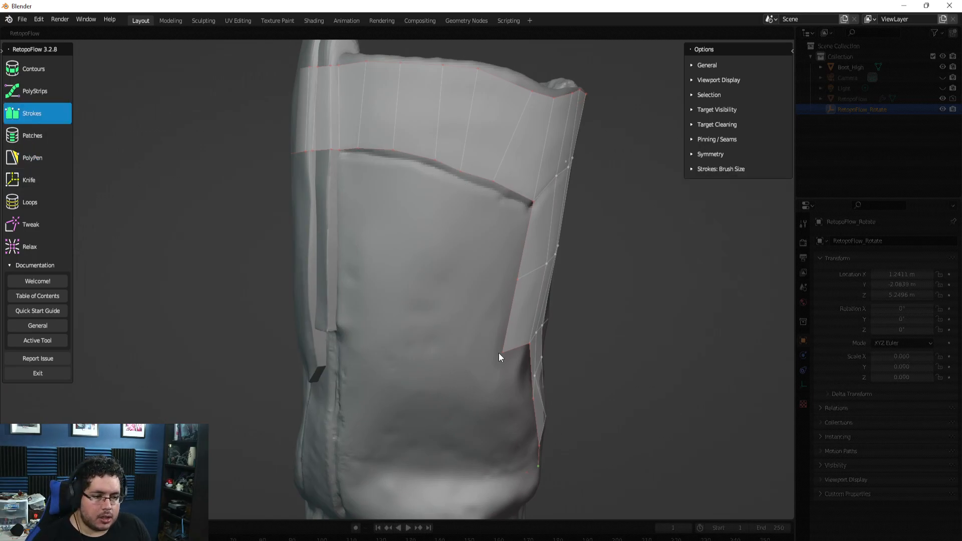
drag(501, 351, 327, 330)
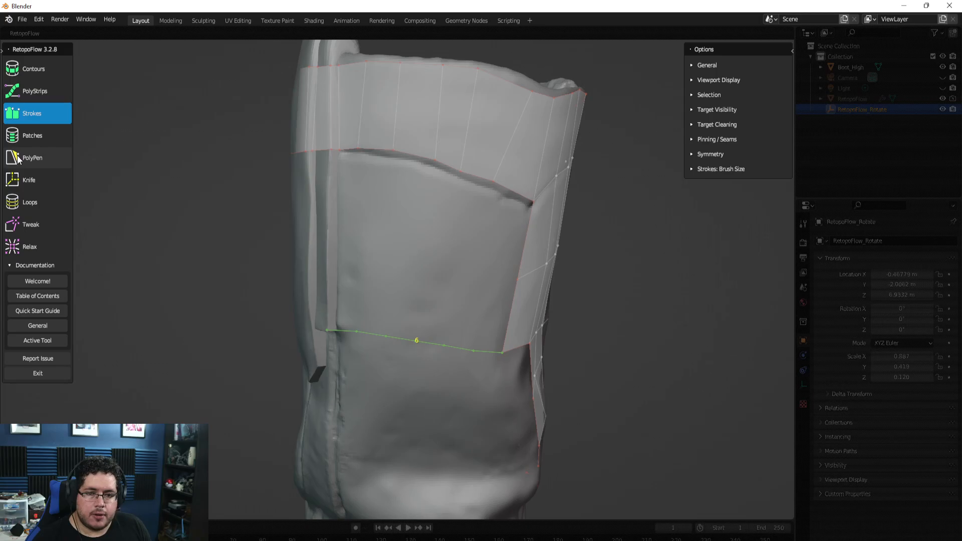
Step: Fill the area between the collar's lower edge and the new line with a Patches grid of six columns and two rows
click(33, 135)
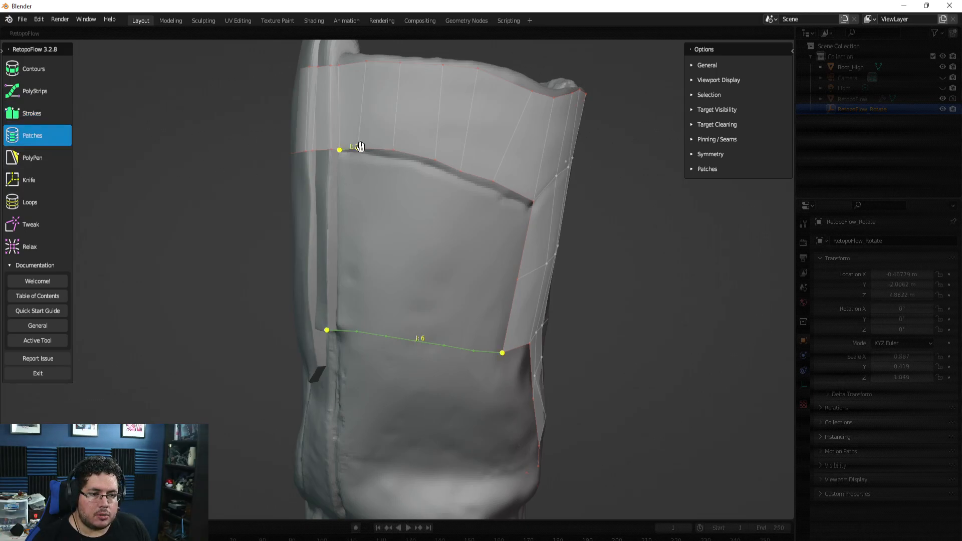
shift+click(506, 188)
shift+scroll(575, 255, down, 1)
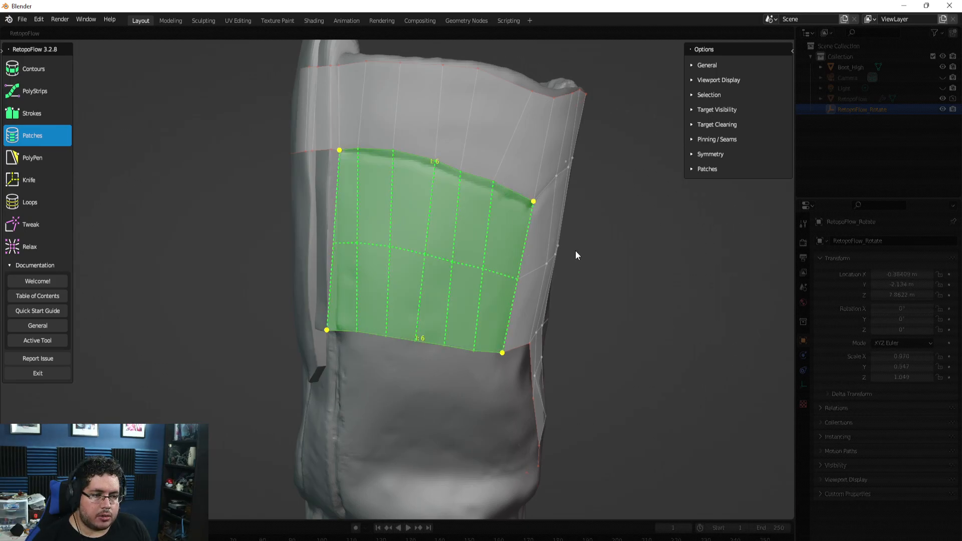
key(Return)
Step: Check the seam beside the new patch with Tweak active, and quit RetopoFlow back to Object Mode
middle_drag(575, 243, 579, 298)
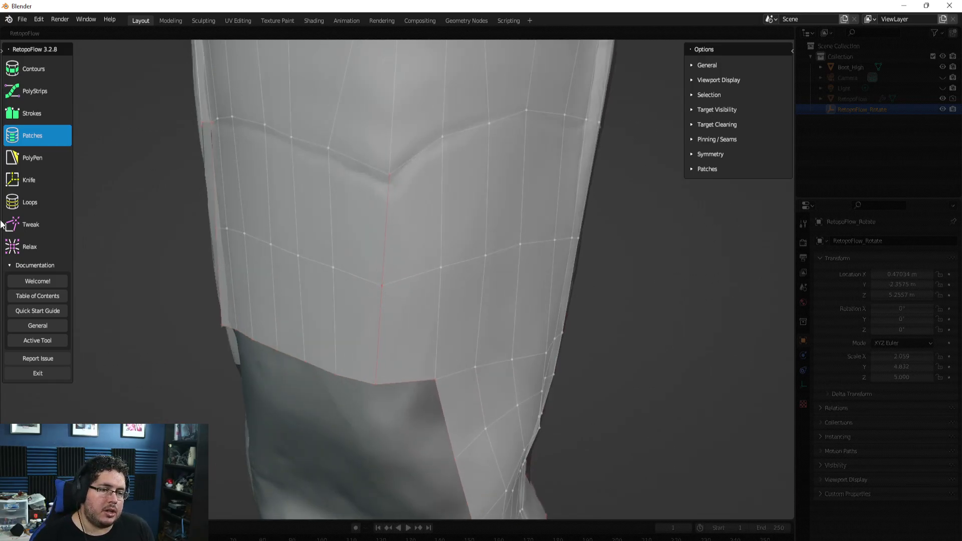
click(23, 225)
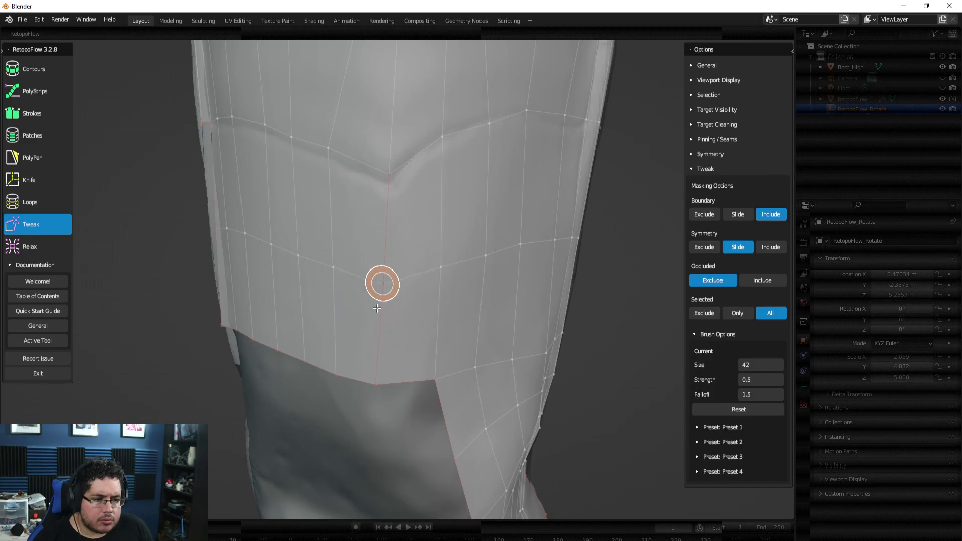
middle_drag(541, 325, 604, 349)
mouse_move(476, 343)
middle_down()
mouse_move(598, 333)
mouse_move(537, 322)
middle_up()
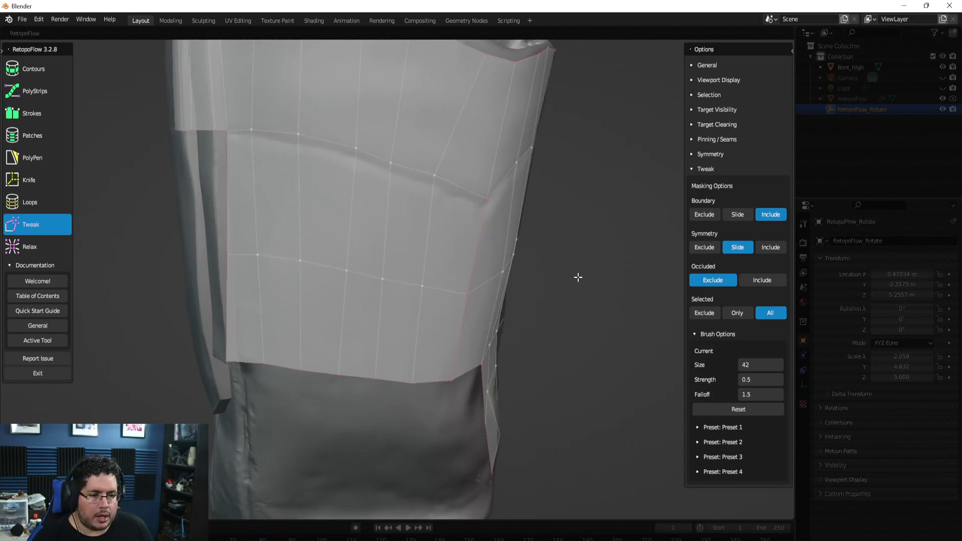
key(Tab)
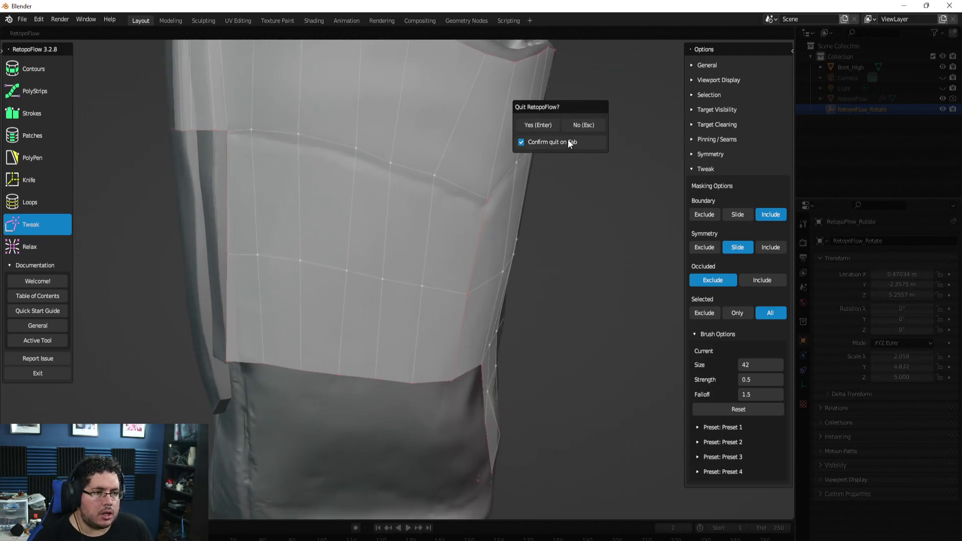
click(534, 125)
middle_drag(616, 236, 607, 274)
key(Tab)
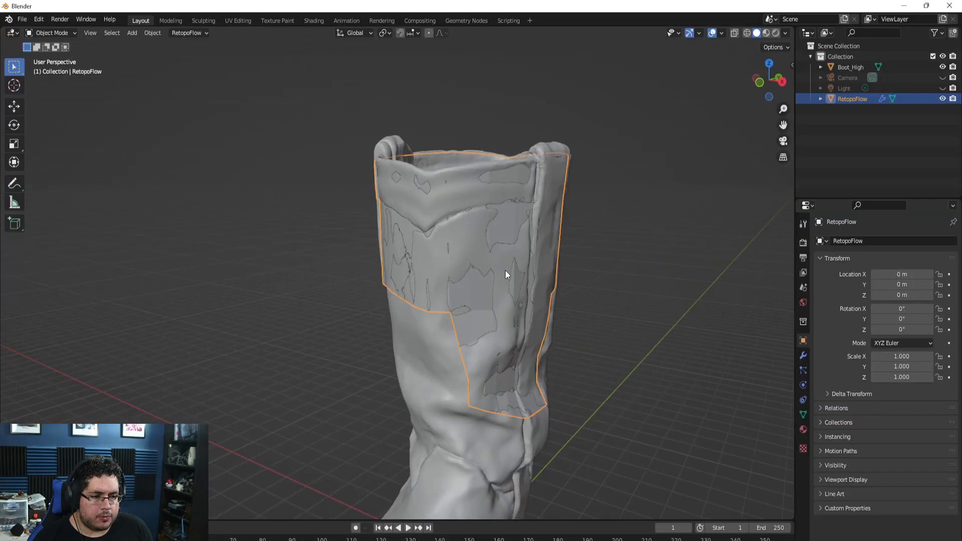
Step: Hide Boot_High and open the RetopoFlow mesh in Edit Mode at the patch's unwelded seam
click(942, 66)
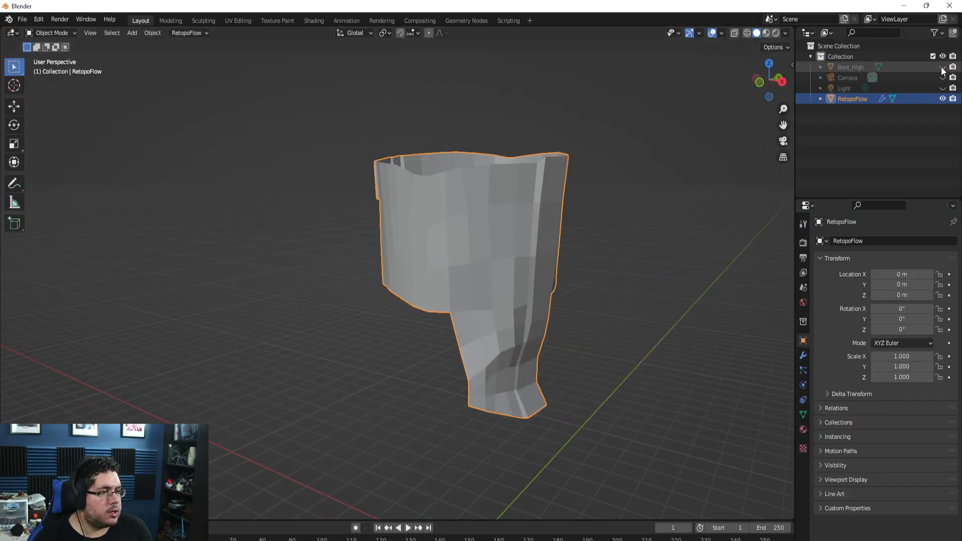
middle_drag(560, 193, 533, 232)
key(Tab)
scroll(523, 234, up, 6)
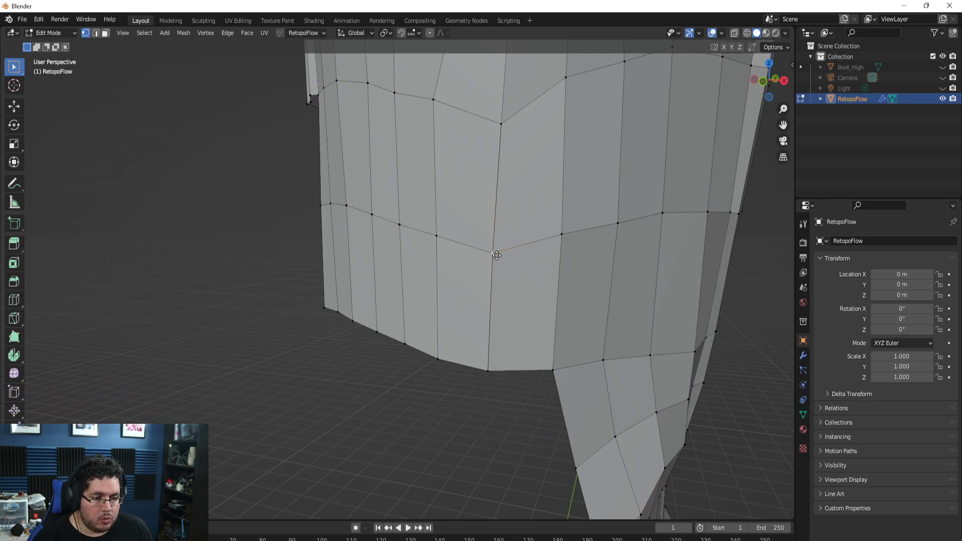
Step: Try merging the doubled vertex halfway down the patch seam at its center
key(g)
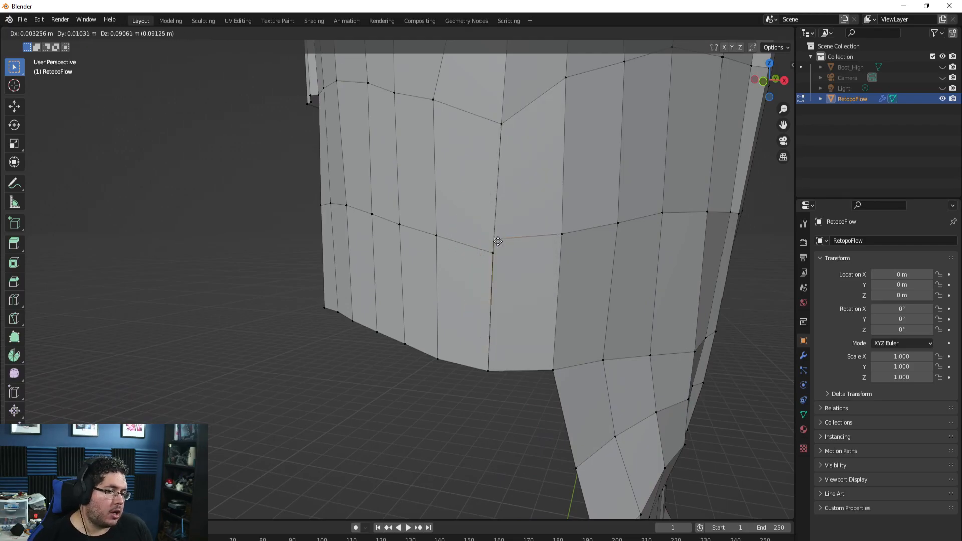
click(497, 241)
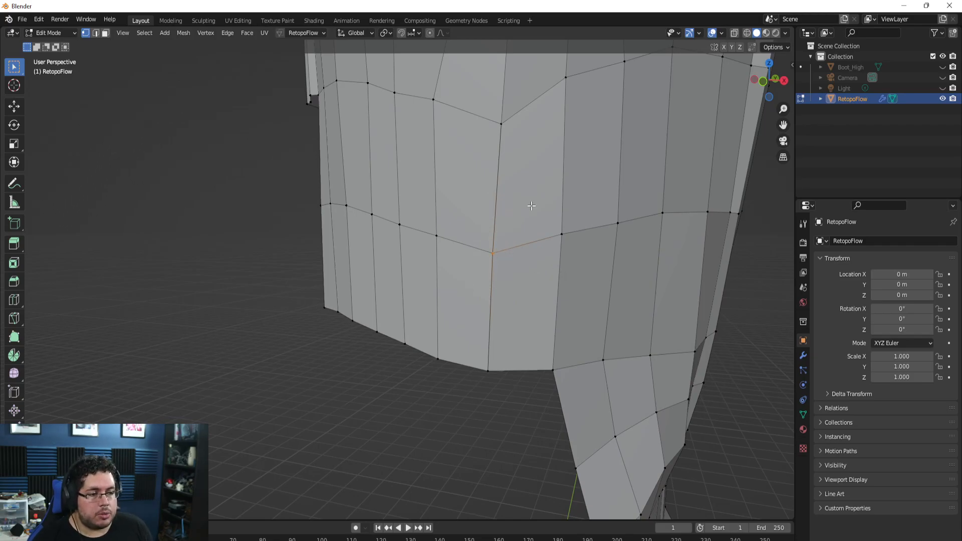
click(205, 33)
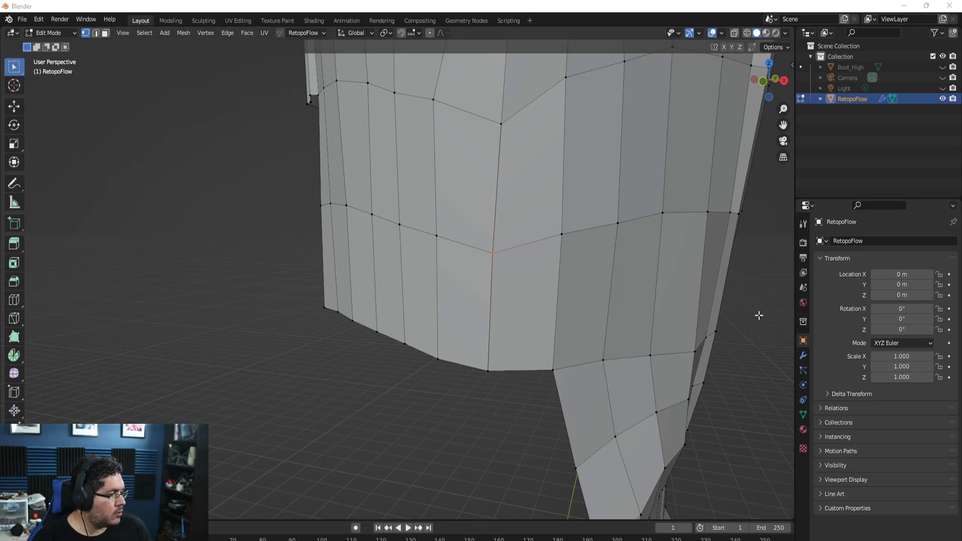
click(184, 33)
mouse_move(217, 106)
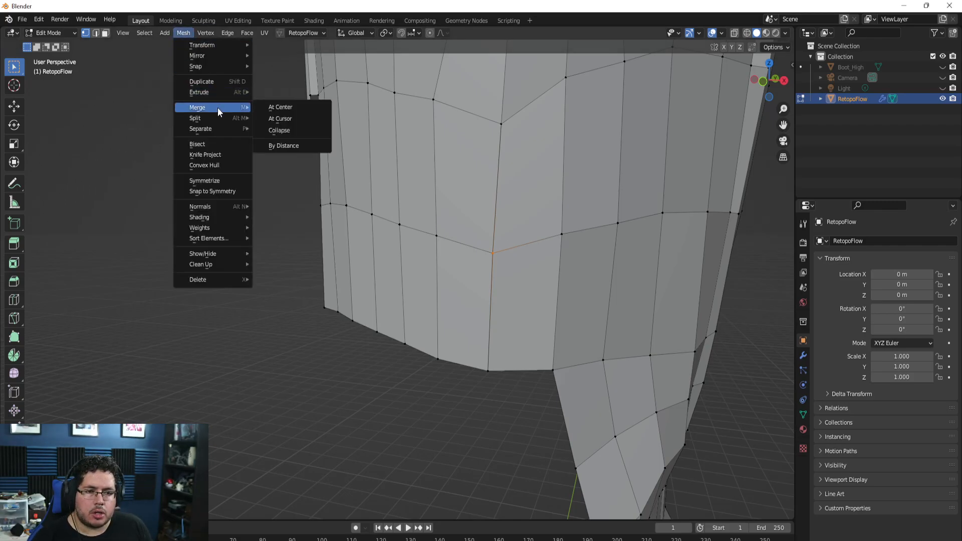
click(279, 107)
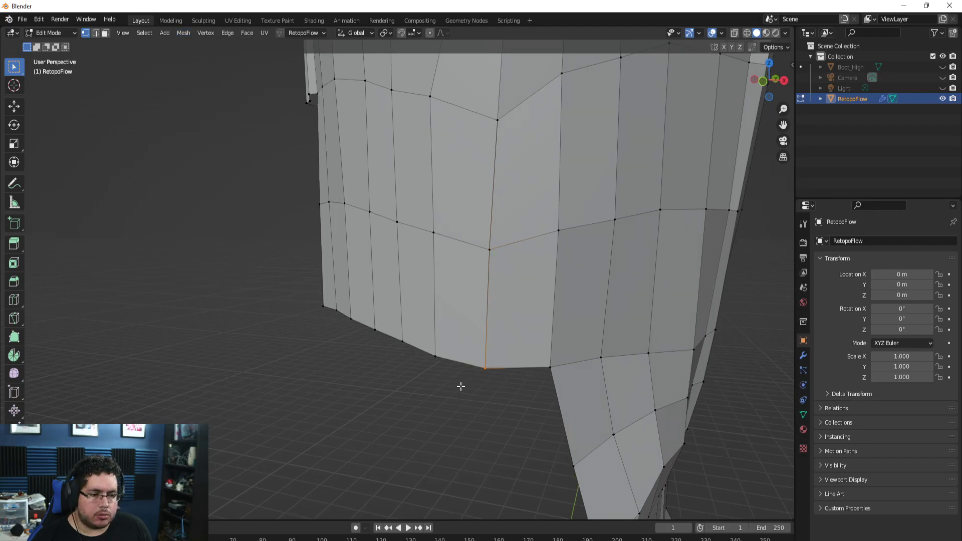
Step: Merge the selected vertex at the lower end of the patch seam at center
click(187, 33)
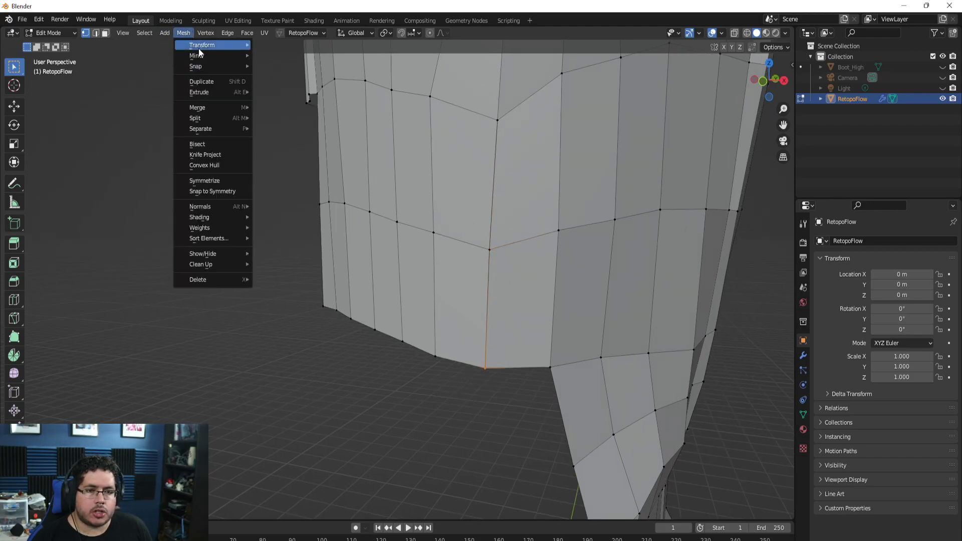
mouse_move(220, 106)
click(308, 104)
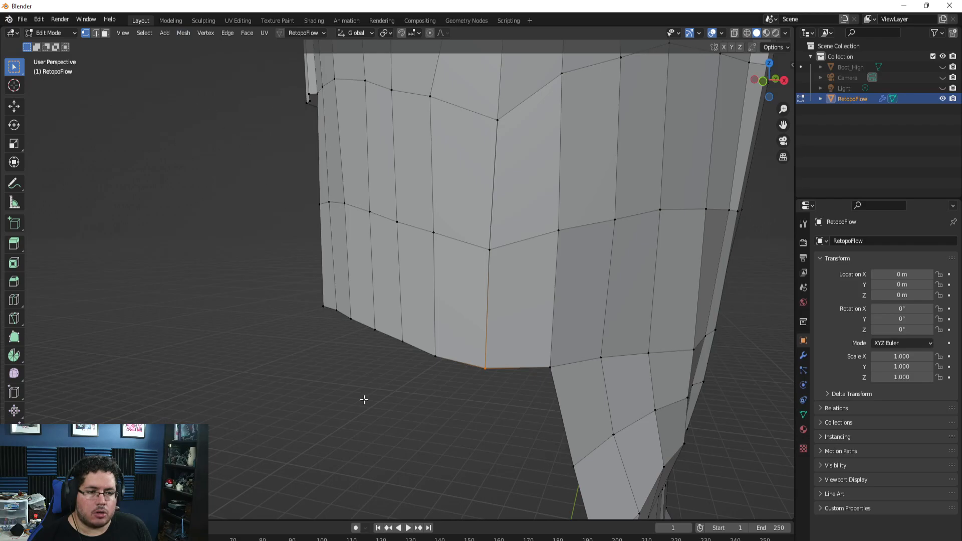
Step: Pull the overlapping middle seam vertices apart and merge the two at center to close the gap
middle_drag(352, 391, 395, 409)
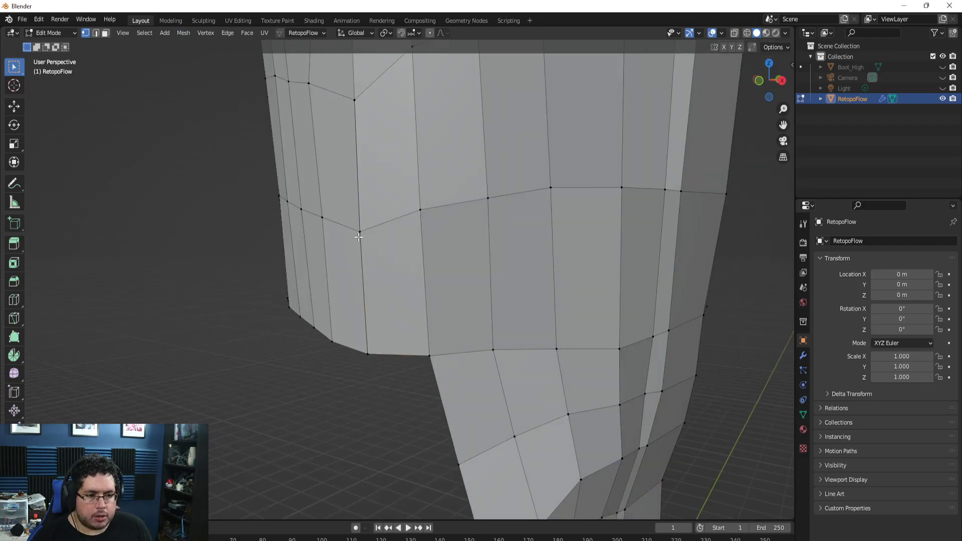
key(g)
click(378, 241)
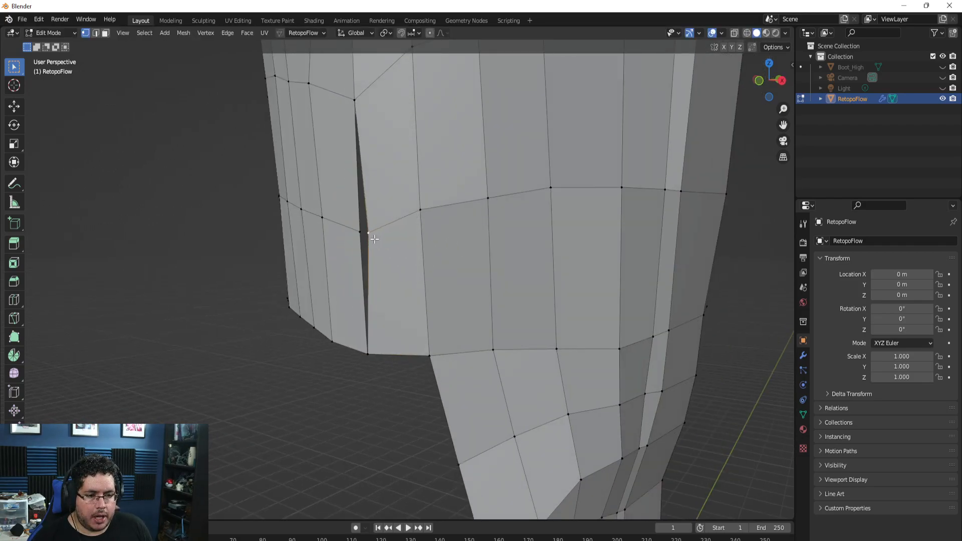
scroll(345, 213, up, 2)
key(m)
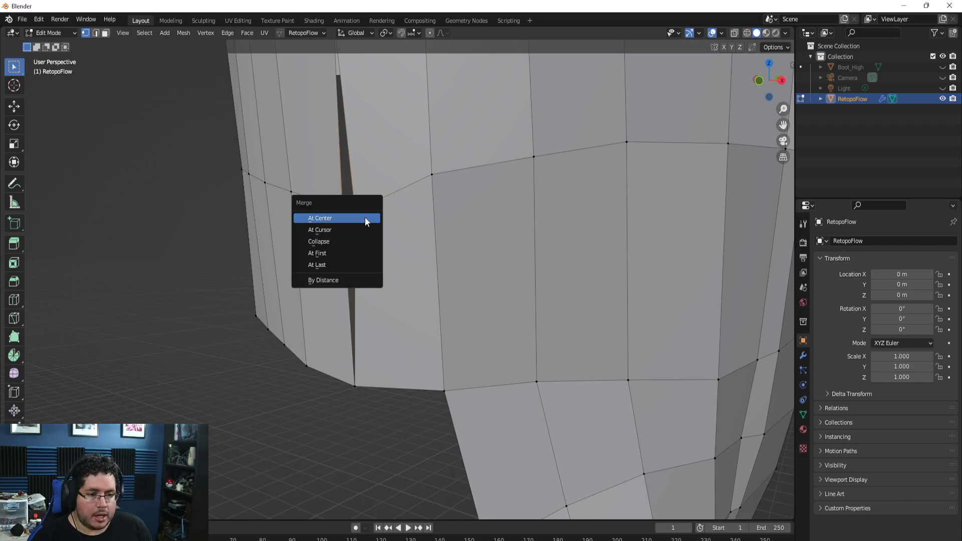
click(364, 217)
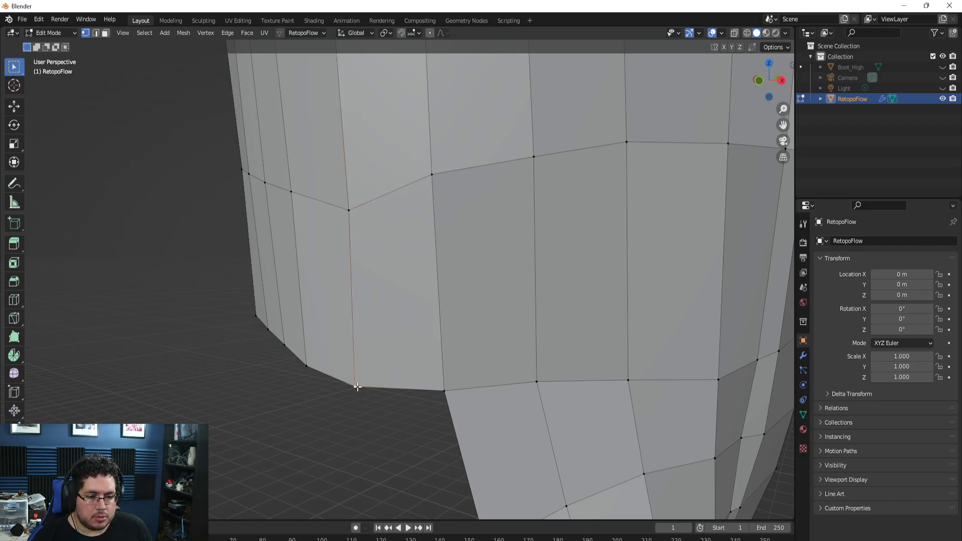
Step: Shift the seam's lowest vertex sideways to test its weld, and move it back into place
key(g)
click(357, 356)
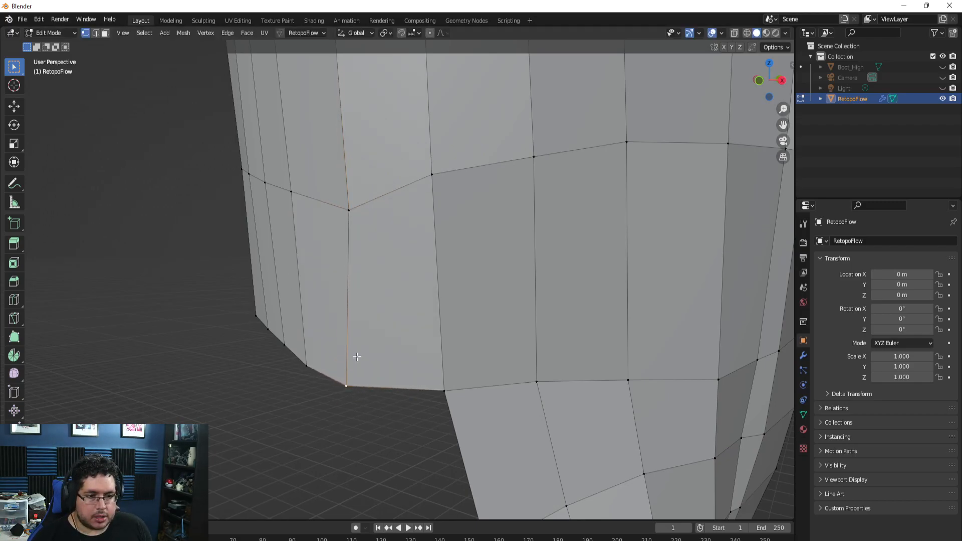
key(g)
click(354, 384)
Step: Return to Object Mode and show Boot_High again behind the retopo mesh
middle_drag(354, 331, 382, 326)
scroll(511, 275, down, 5)
key(Tab)
click(942, 66)
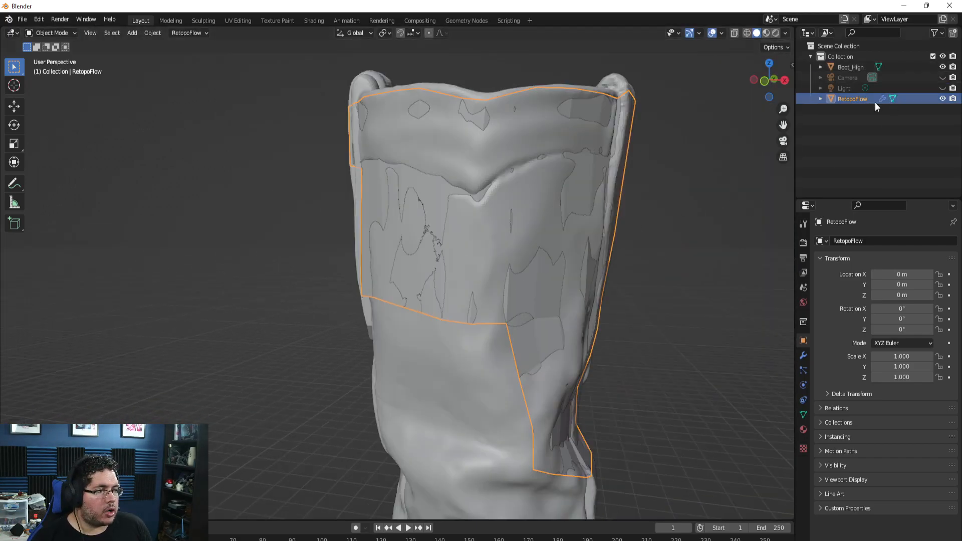
scroll(603, 259, up, 2)
middle_drag(602, 260, 526, 215)
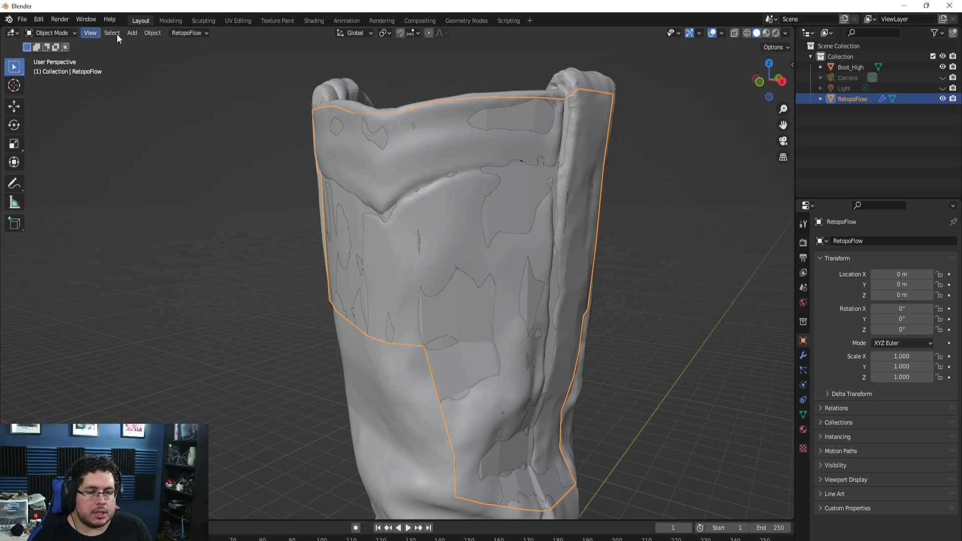
Step: Start RetopoFlow with a new target created at the active object and dismiss the welcome note
click(188, 33)
click(185, 31)
click(191, 35)
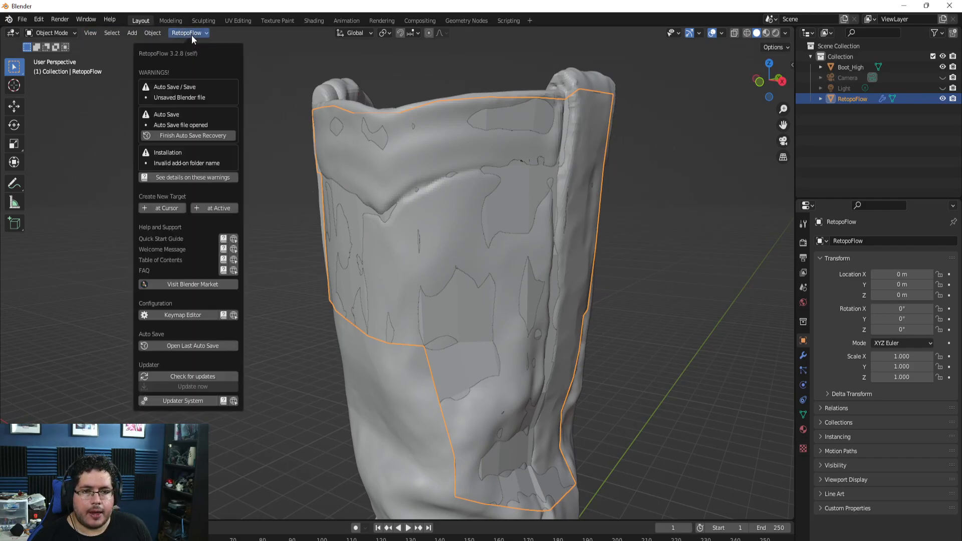
click(212, 208)
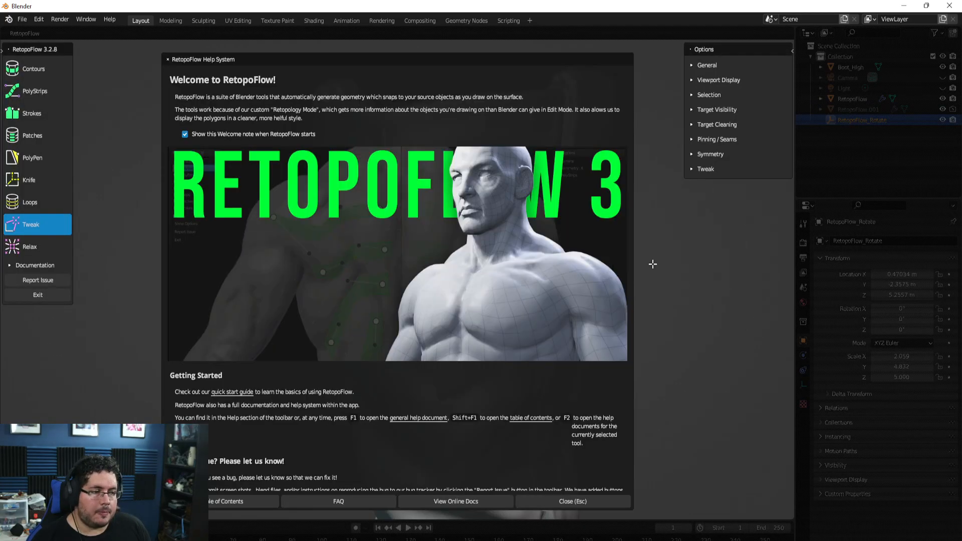
click(571, 502)
Step: Examine the boot and RetopoFlow's general, selection, target visibility and target cleaning options for a way to display the existing retopo mesh
middle_drag(621, 346, 567, 326)
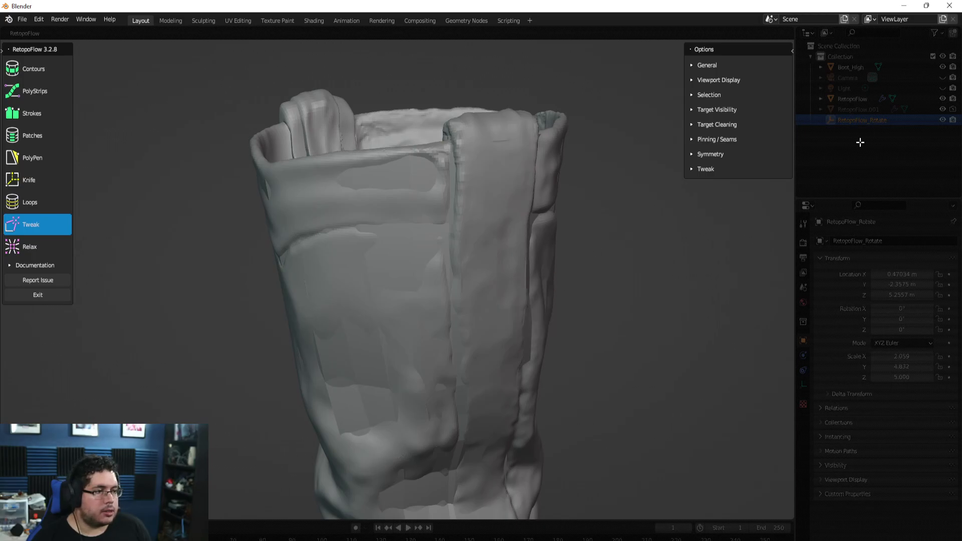
middle_drag(414, 231, 429, 249)
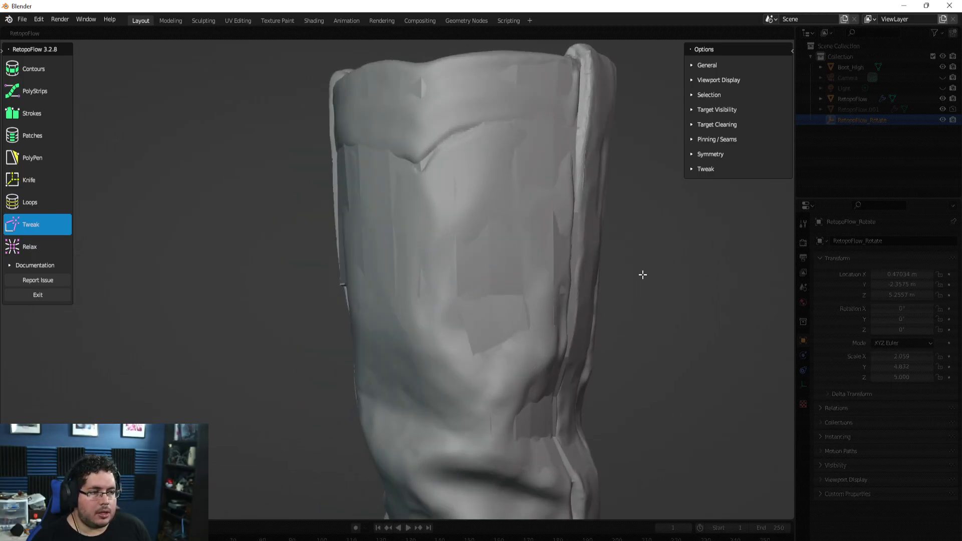
click(691, 67)
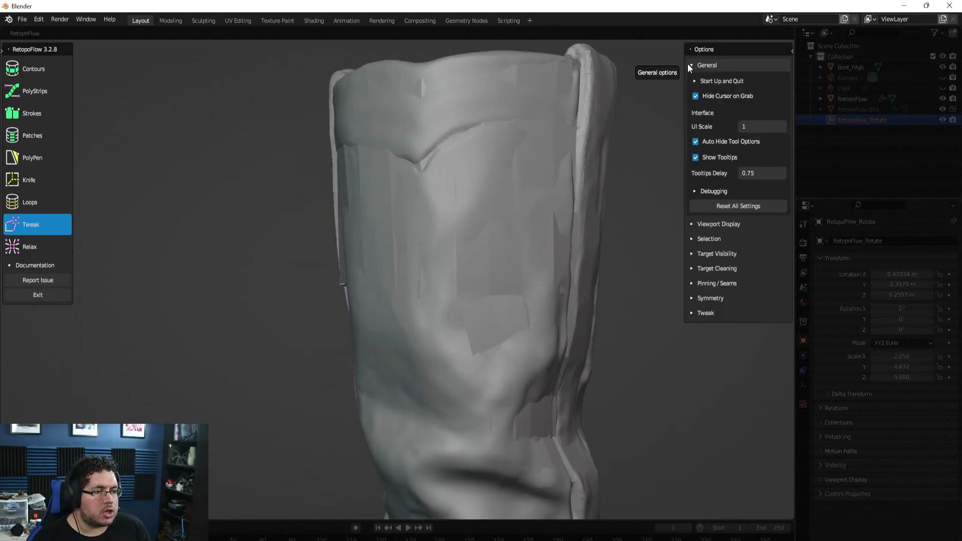
click(691, 237)
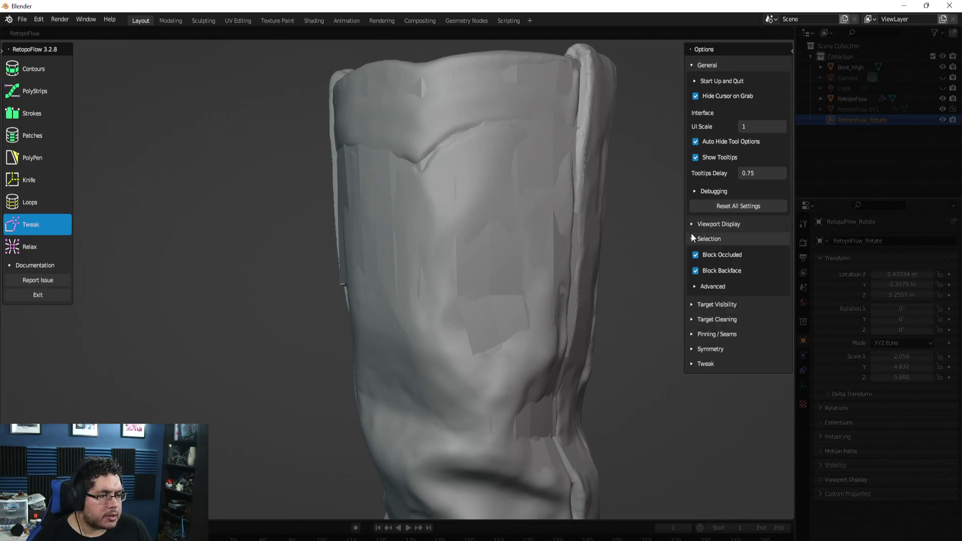
click(699, 303)
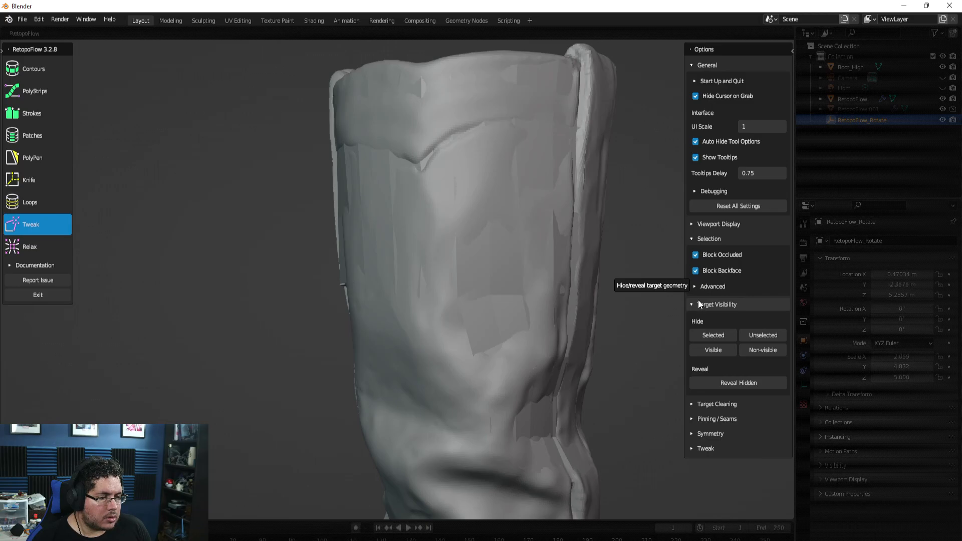
click(698, 302)
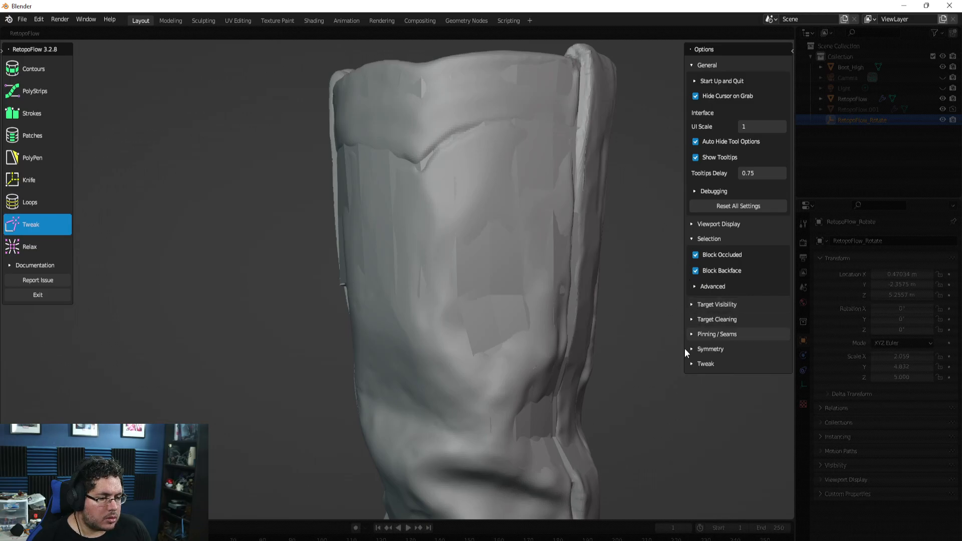
click(692, 322)
click(691, 320)
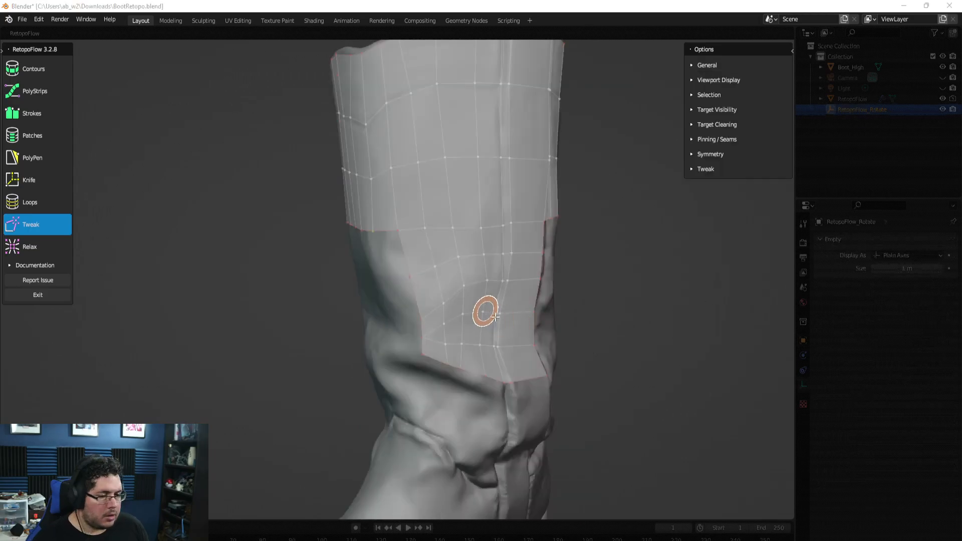
Step: Examine the boot shaft's uncovered panel and the open retopo mesh borders along both of its sides
scroll(322, 314, up, 6)
mouse_move(322, 314)
middle_down()
mouse_move(290, 314)
mouse_move(329, 318)
middle_up()
scroll(326, 318, down, 2)
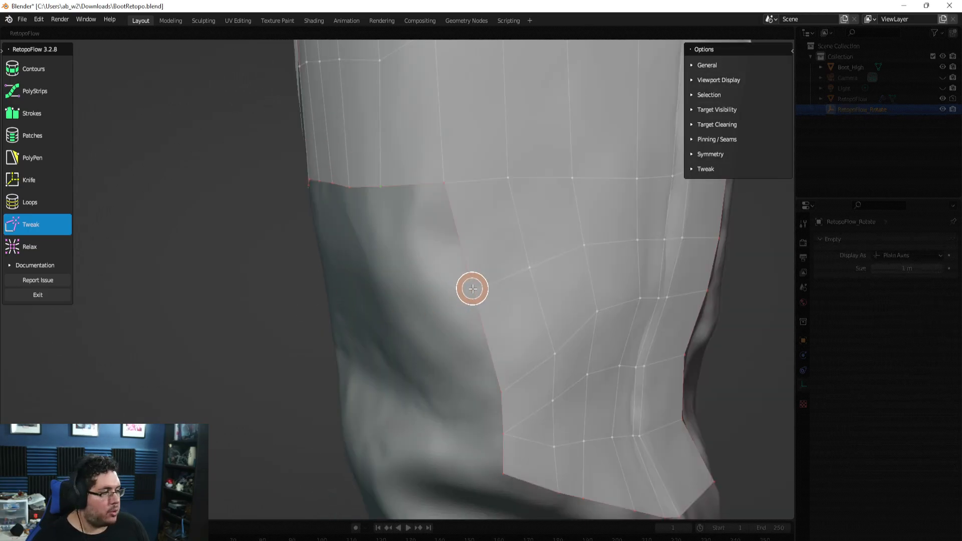
middle_drag(294, 256, 200, 308)
scroll(296, 288, down, 5)
middle_drag(400, 293, 350, 296)
scroll(526, 290, up, 2)
shift+middle_drag(487, 296, 581, 293)
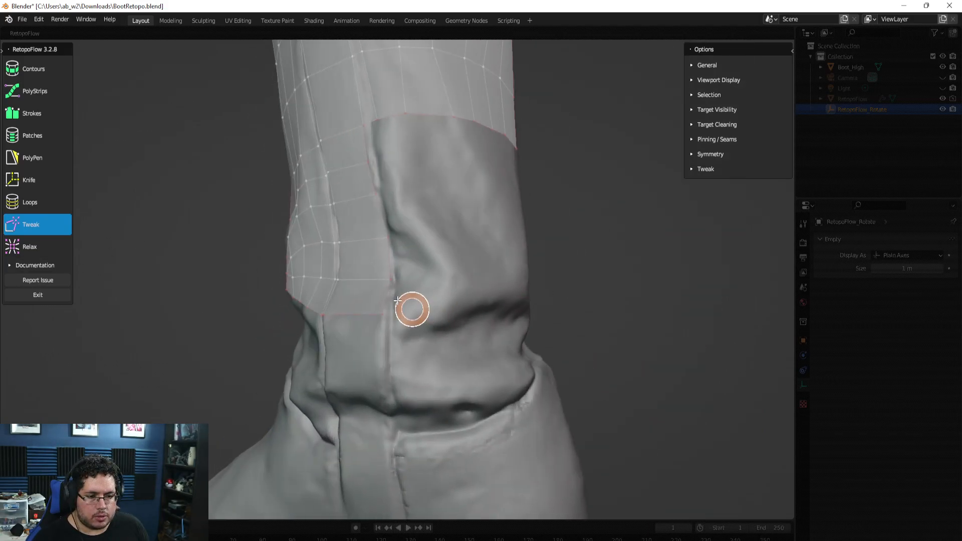
mouse_move(636, 248)
middle_down()
mouse_move(655, 259)
mouse_move(671, 254)
mouse_move(326, 262)
middle_up()
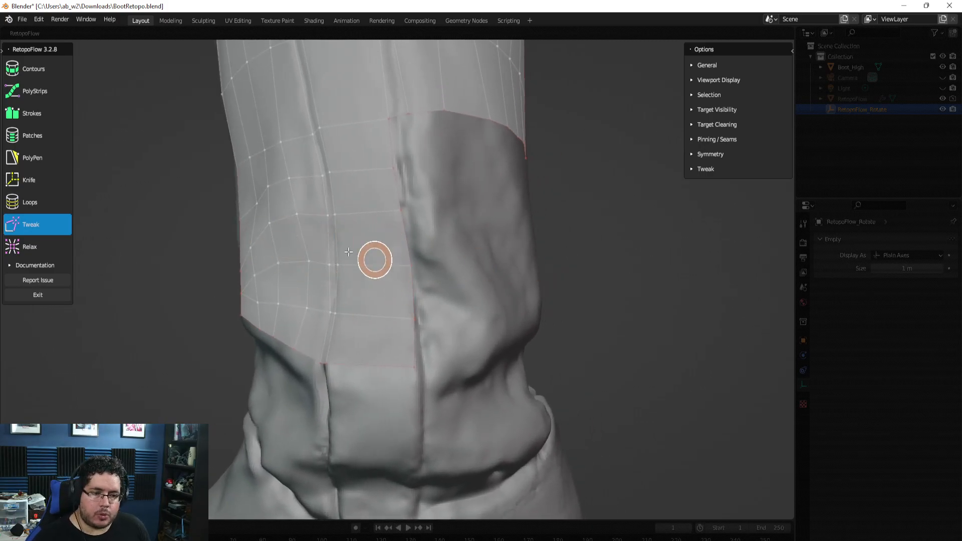
middle_drag(420, 219, 525, 273)
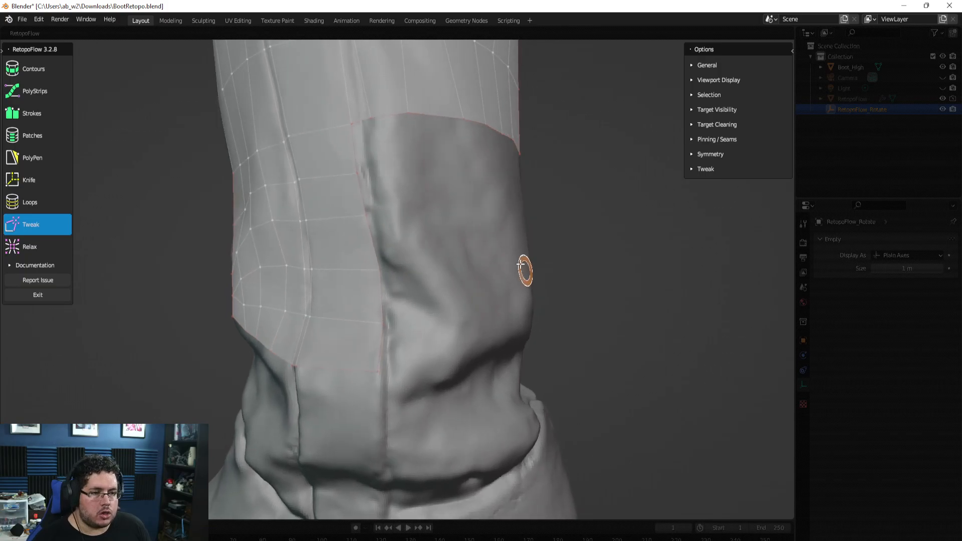
mouse_move(471, 129)
middle_down()
mouse_move(530, 170)
mouse_move(343, 149)
middle_up()
middle_drag(354, 296, 404, 253)
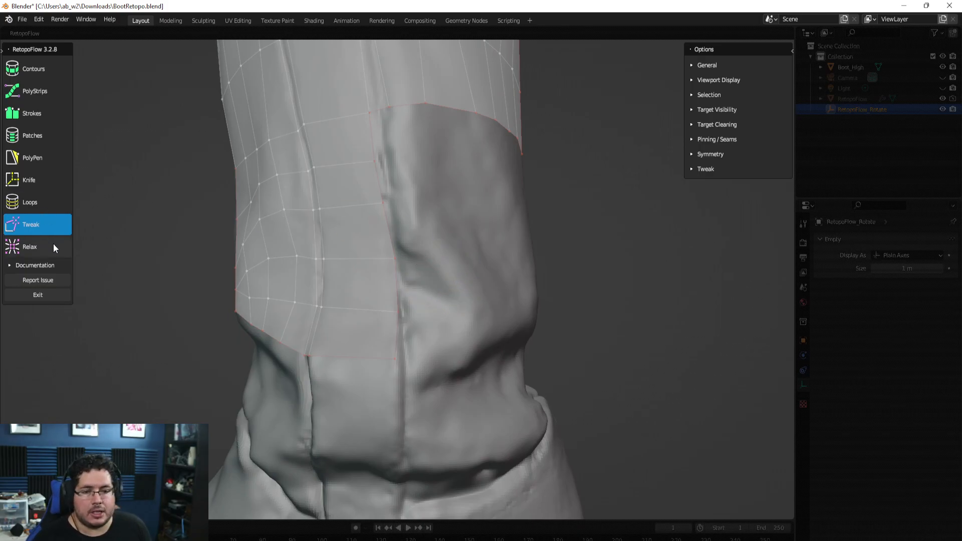
Step: Add a PolyPen quad on the mesh border beside the vertical seam and narrow it with Tweak to fit the seam
click(28, 159)
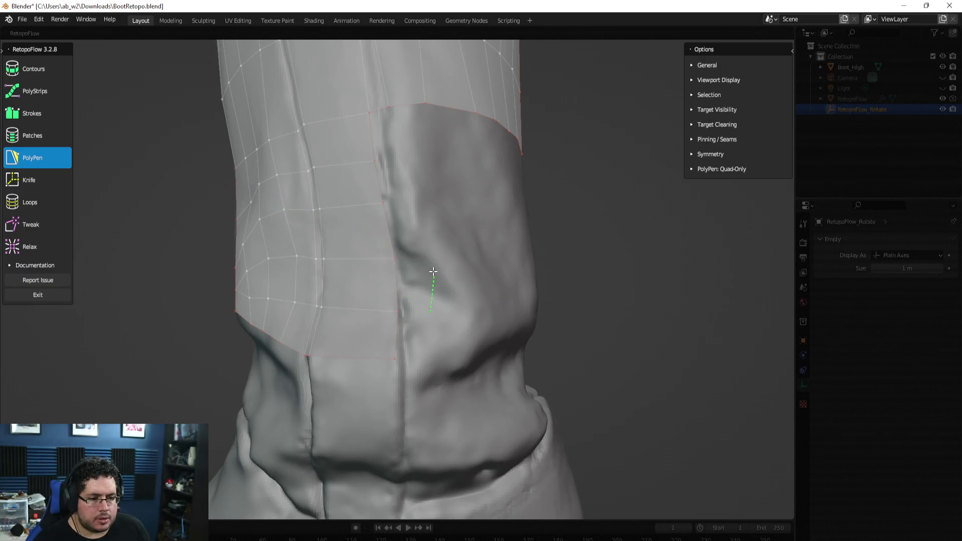
click(398, 287)
middle_drag(398, 286, 365, 268)
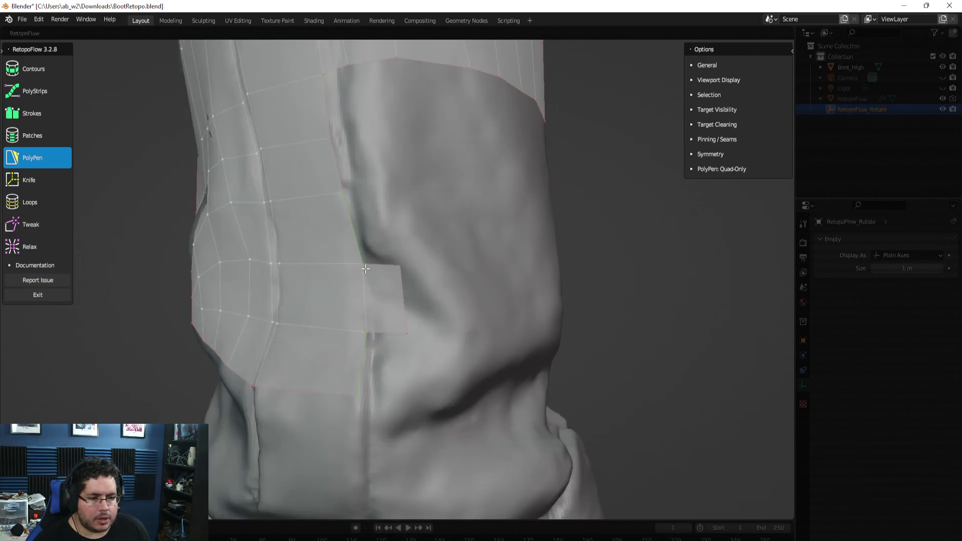
click(18, 225)
drag(372, 268, 337, 271)
drag(408, 326, 332, 334)
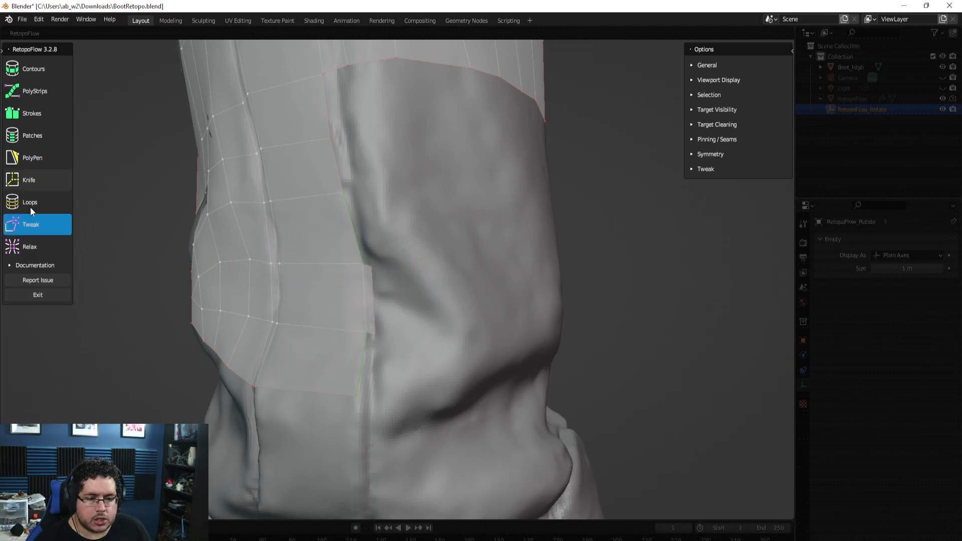
Step: Extend the narrow seam strip downward to the mesh's lower border with another PolyPen quad
click(34, 158)
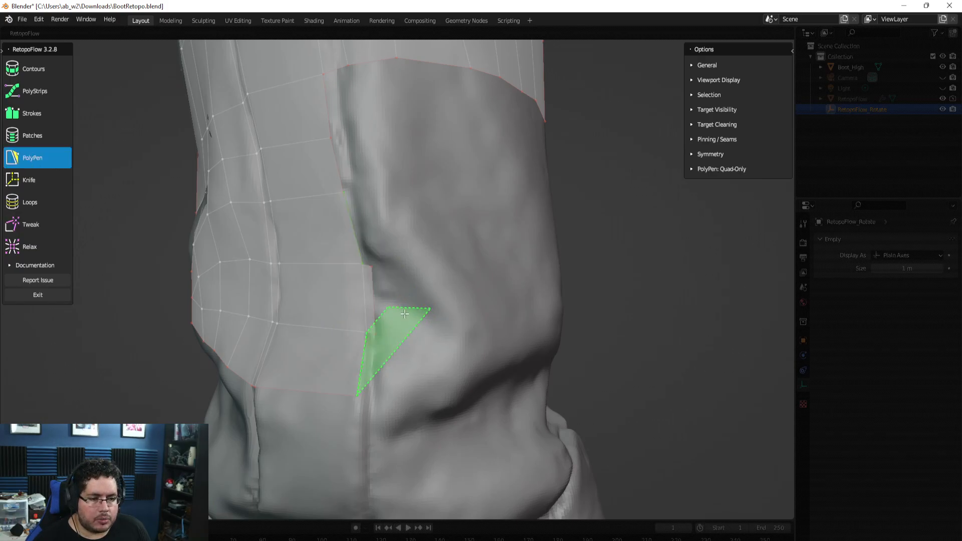
click(371, 360)
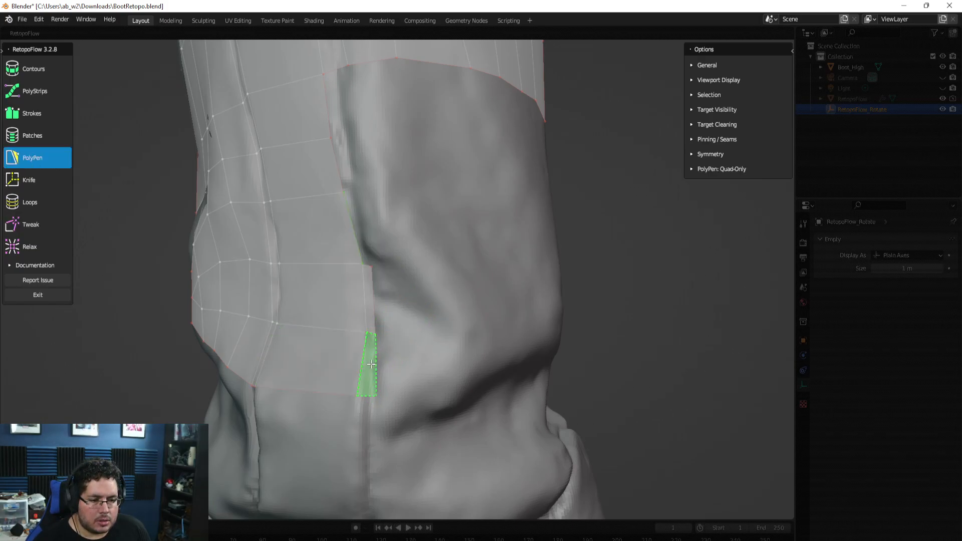
click(369, 364)
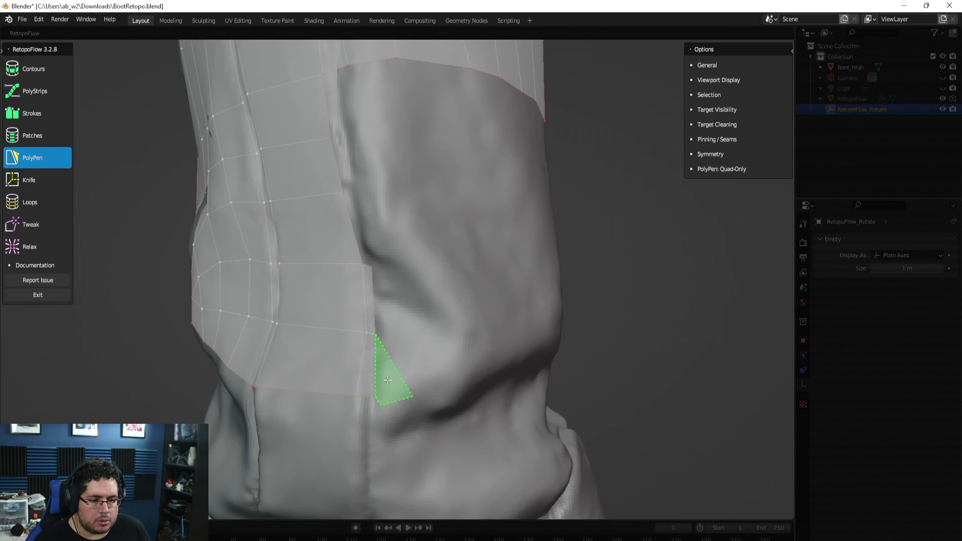
Step: Add a column of three wider PolyPen quads beside the seam strip, building upward from the lower border
click(426, 352)
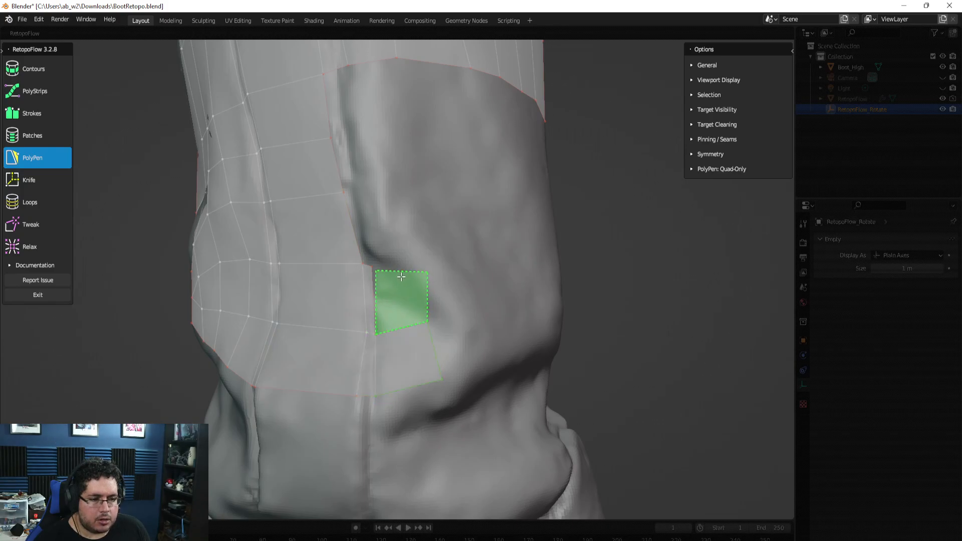
click(400, 272)
click(394, 169)
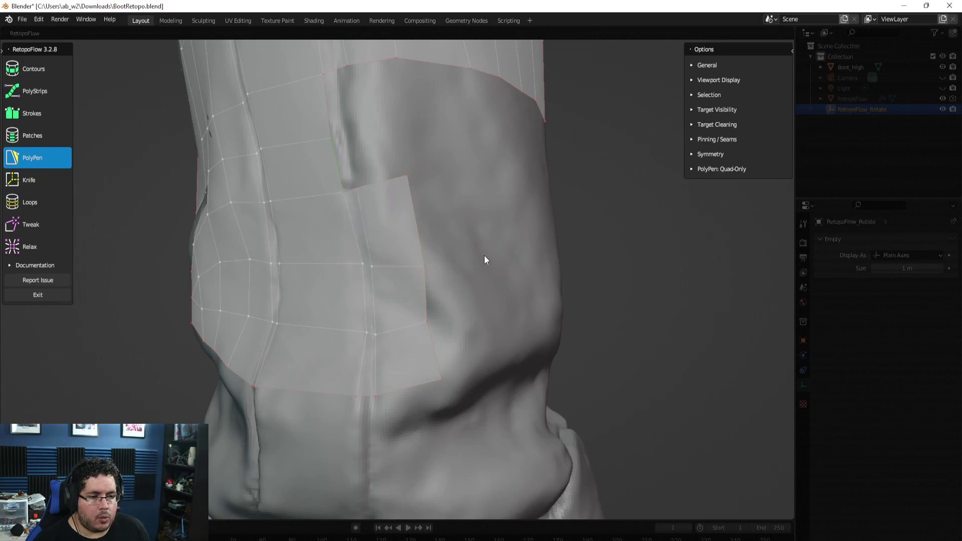
Step: Lower the new quad column's upper corner with Tweak and nudge the outer border vertex beneath it
middle_drag(495, 271, 516, 283)
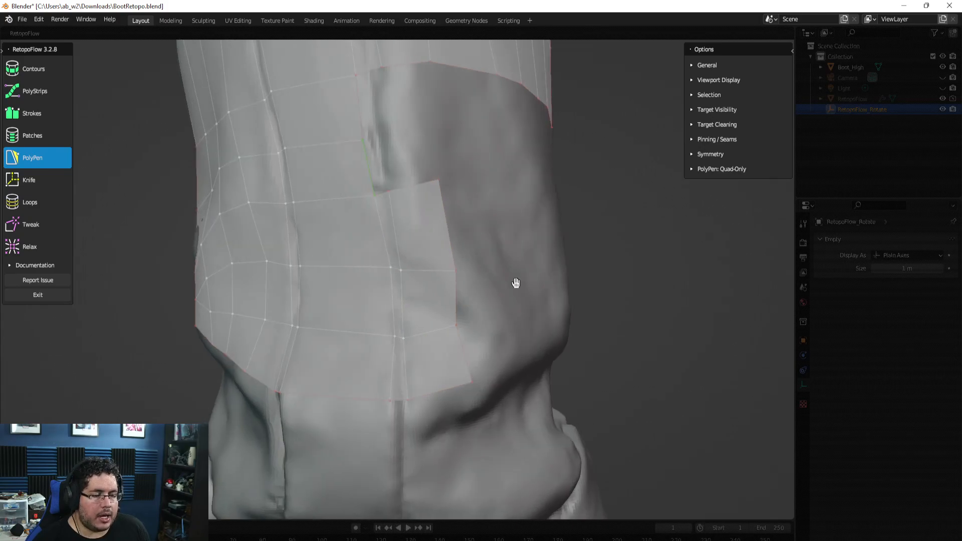
click(24, 225)
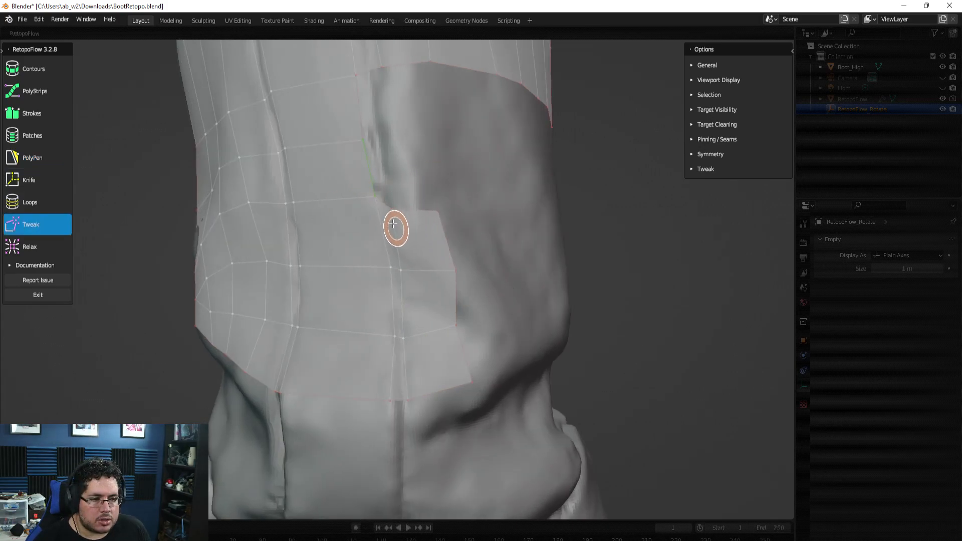
drag(438, 212, 440, 238)
drag(453, 270, 450, 273)
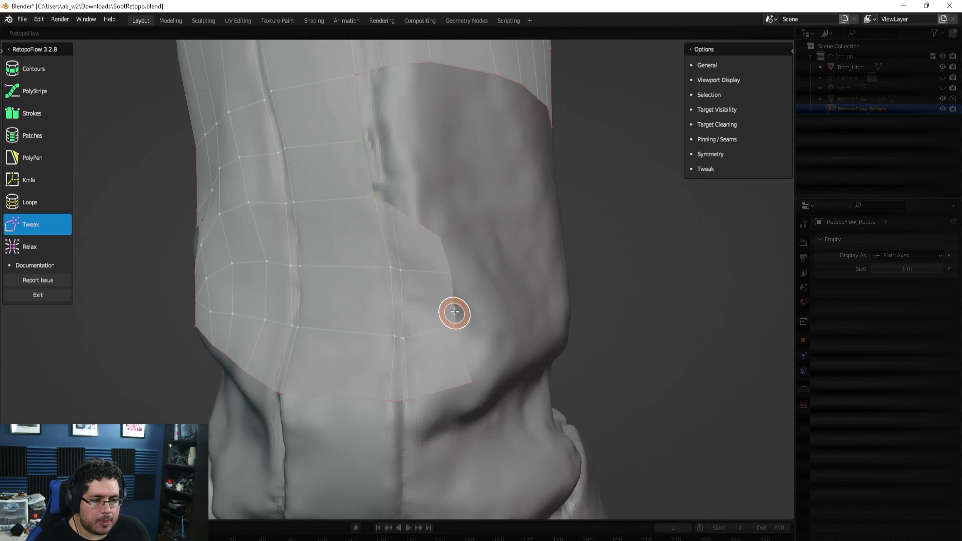
Step: Collapse the middle edge of the new quad column's outer border into a single vertex
key(x)
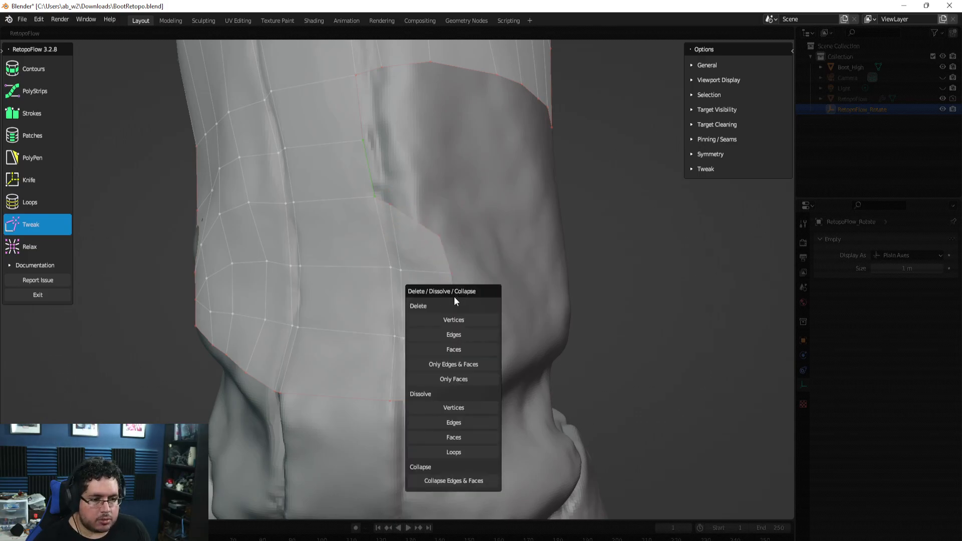
click(465, 478)
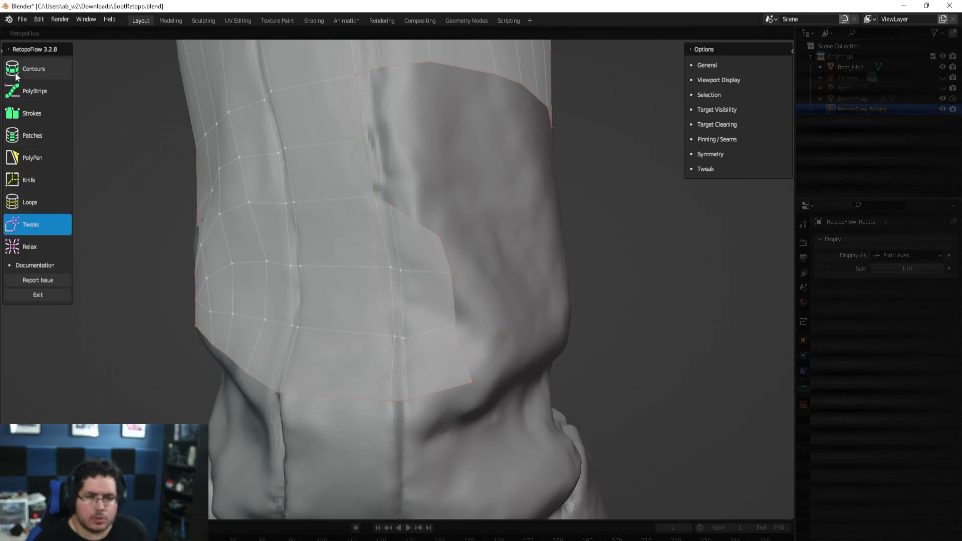
click(56, 158)
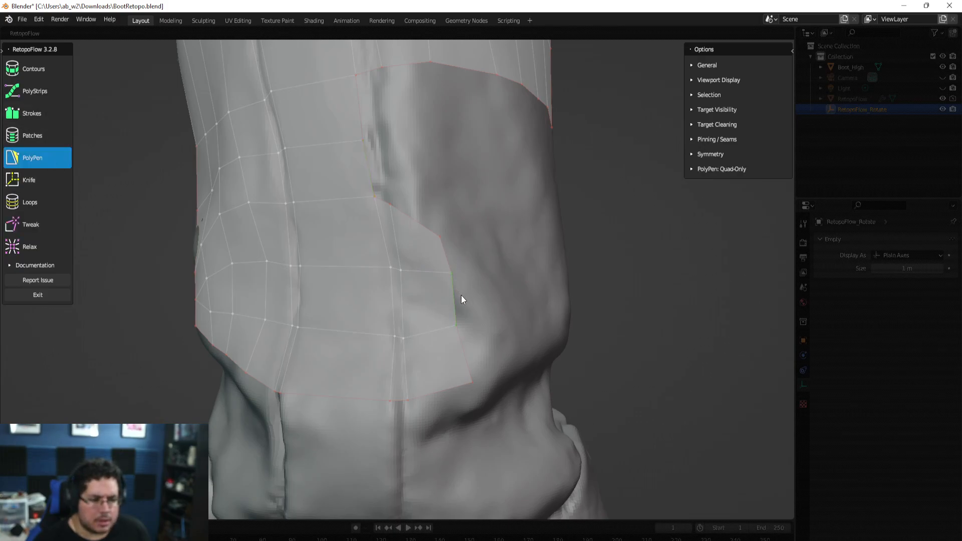
key(x)
click(463, 477)
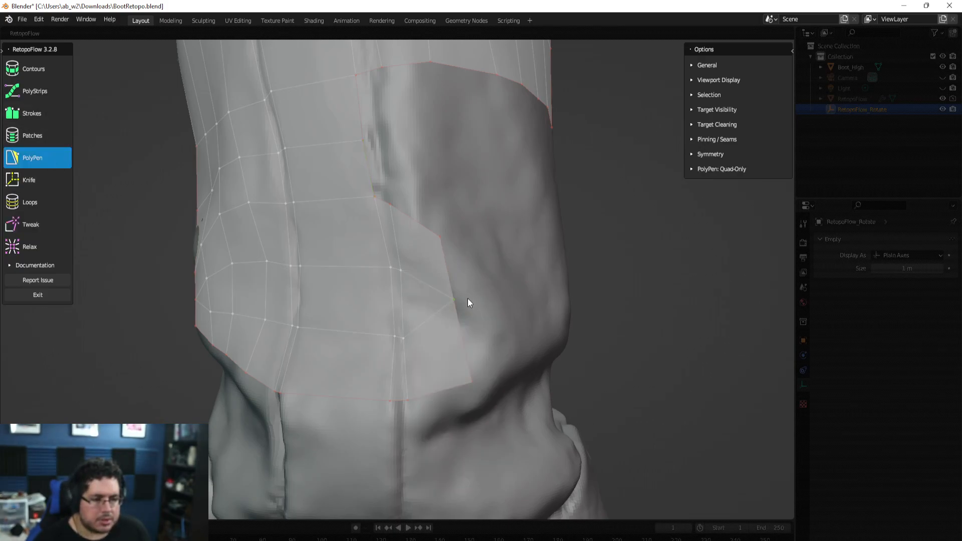
Step: Reposition the column's outer border vertices with PolyPen, pulling the collapsed and upper vertices outward and raising the lower corner
drag(450, 299, 479, 317)
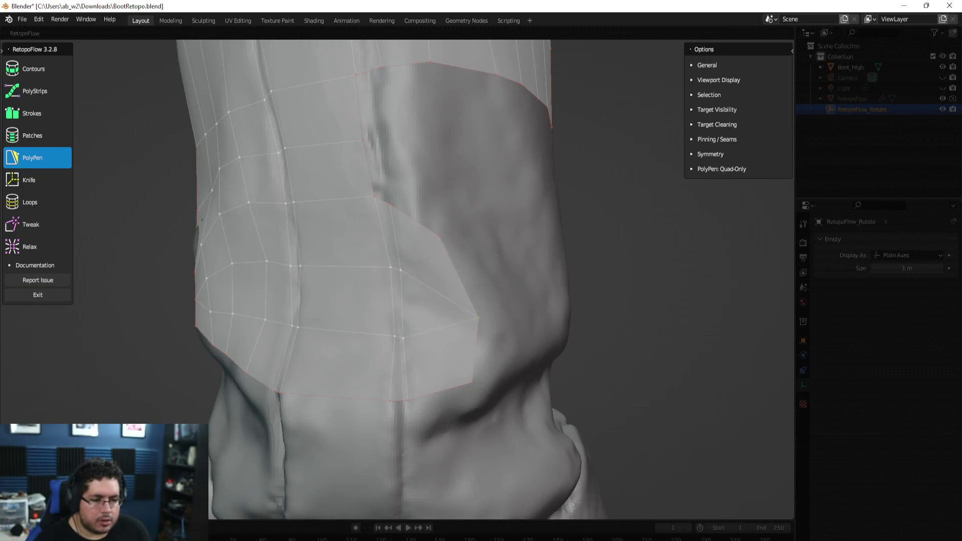
drag(437, 231, 459, 271)
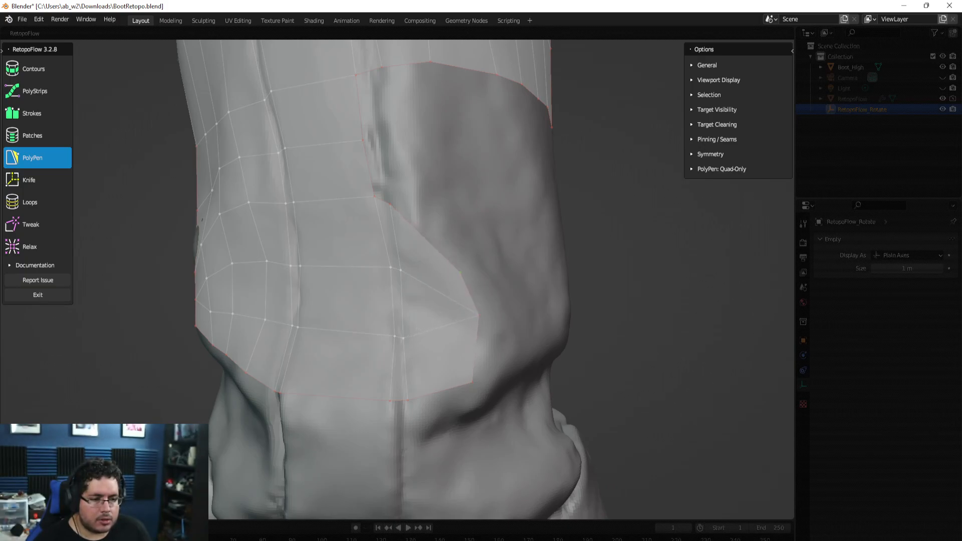
drag(472, 384, 475, 352)
drag(478, 315, 483, 317)
Step: Build PolyPen quads upward from the diagonal border edge, outward beside them, and down along the column's outer side
middle_drag(468, 249, 466, 317)
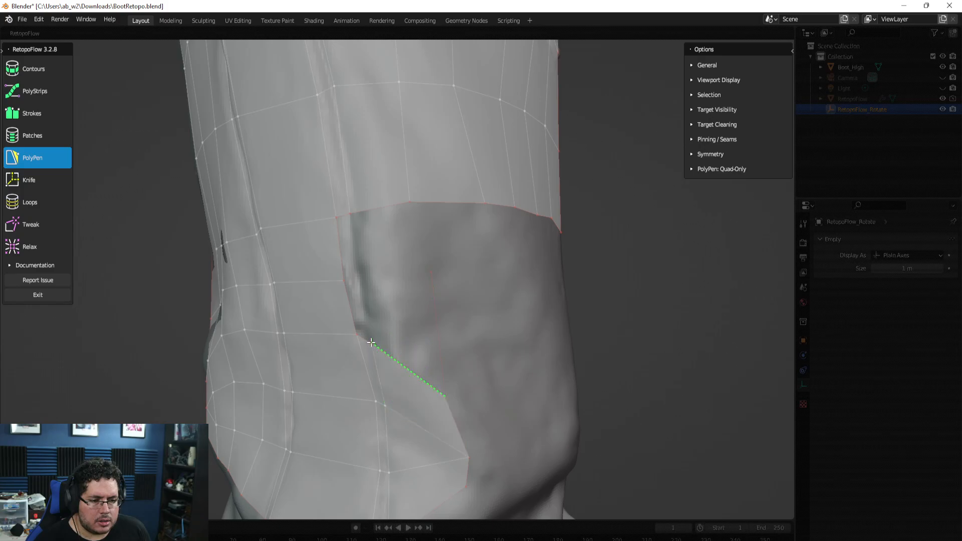
ctrl+click(366, 264)
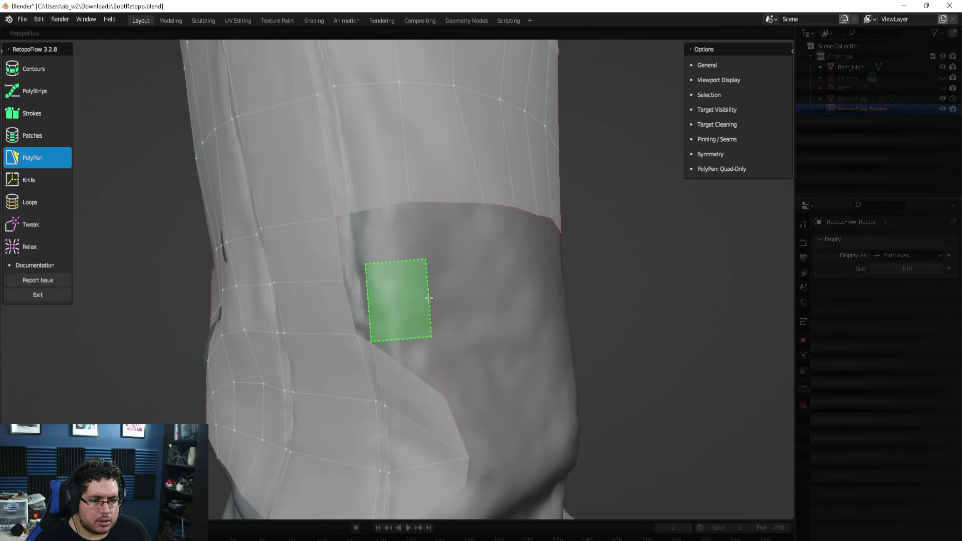
ctrl+click(431, 305)
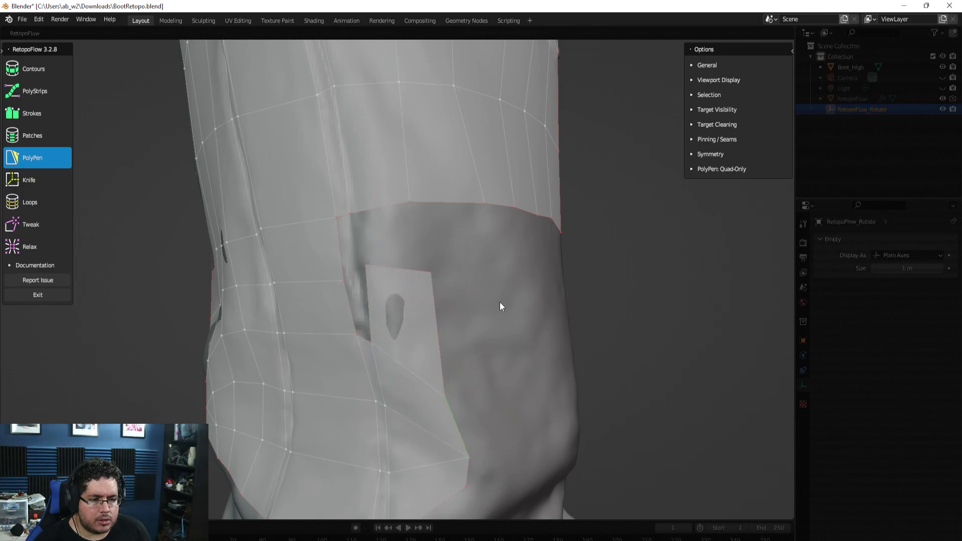
middle_drag(596, 290, 635, 281)
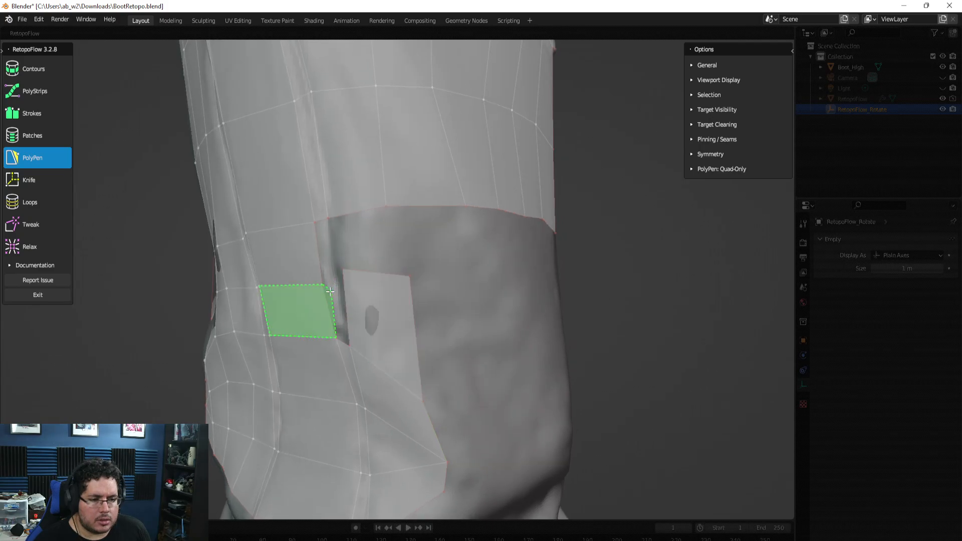
click(416, 329)
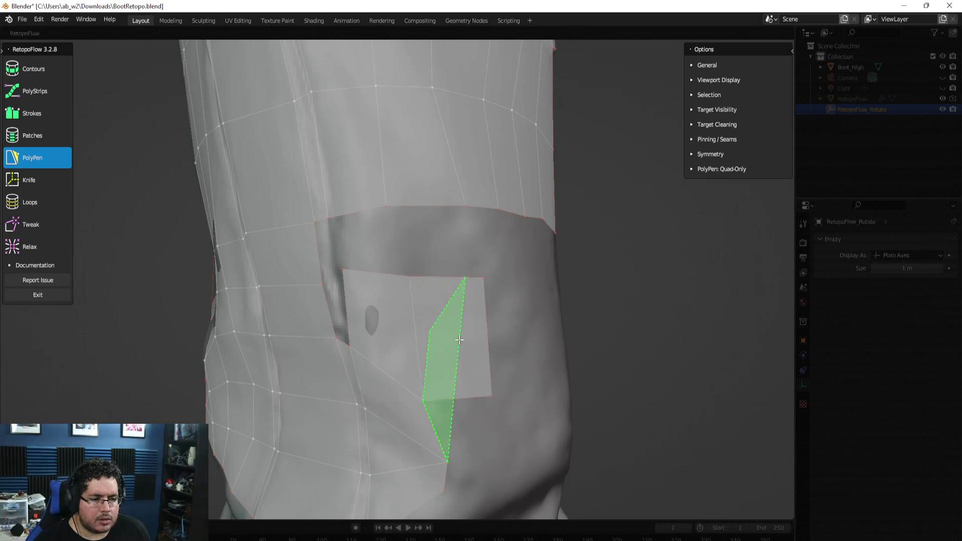
click(484, 428)
Step: Continue the patch with a PolyPen quad down toward the ankle fold and another back toward the seam
middle_drag(485, 428, 386, 353)
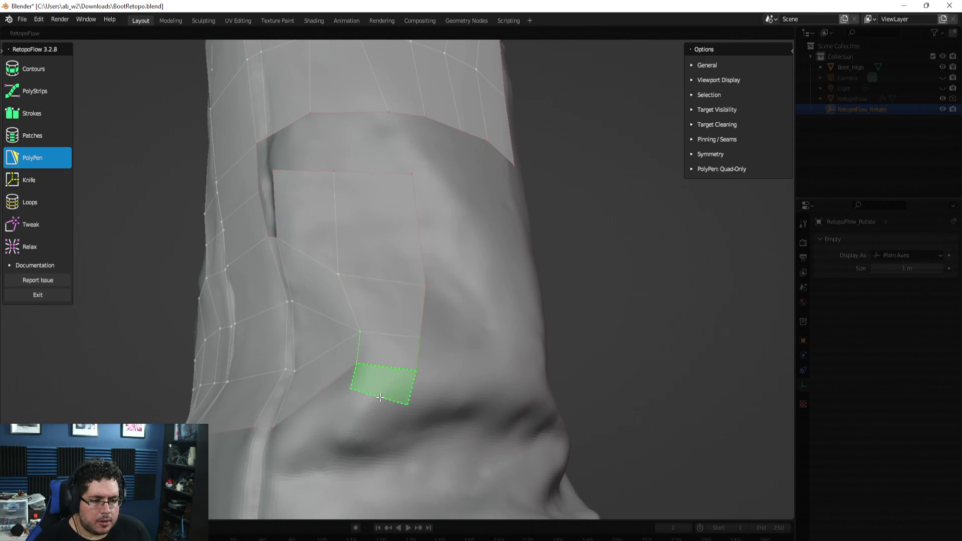
click(389, 418)
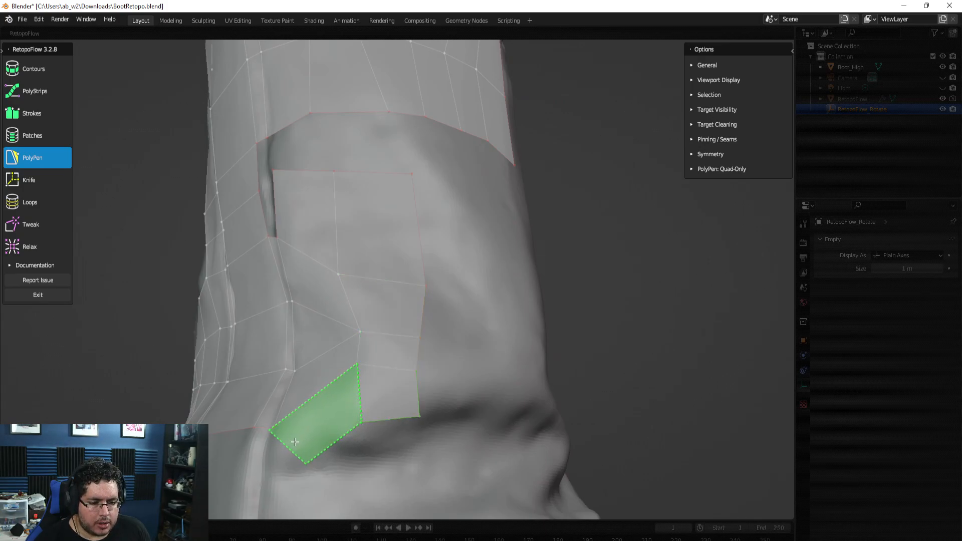
click(296, 441)
Step: Save the file and adjust a vertex on the new patch's lower border
middle_drag(394, 433, 474, 410)
key(ctrl+s)
drag(441, 449, 424, 443)
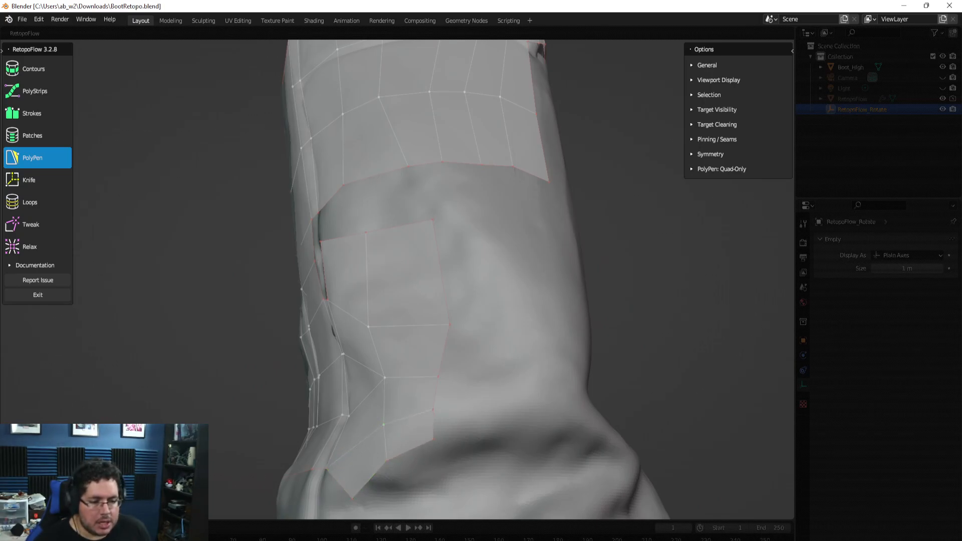
Step: Fill the gap between the upper shaft's lower border and the new patch's top edges with two quads using Patches
middle_drag(422, 414, 351, 300)
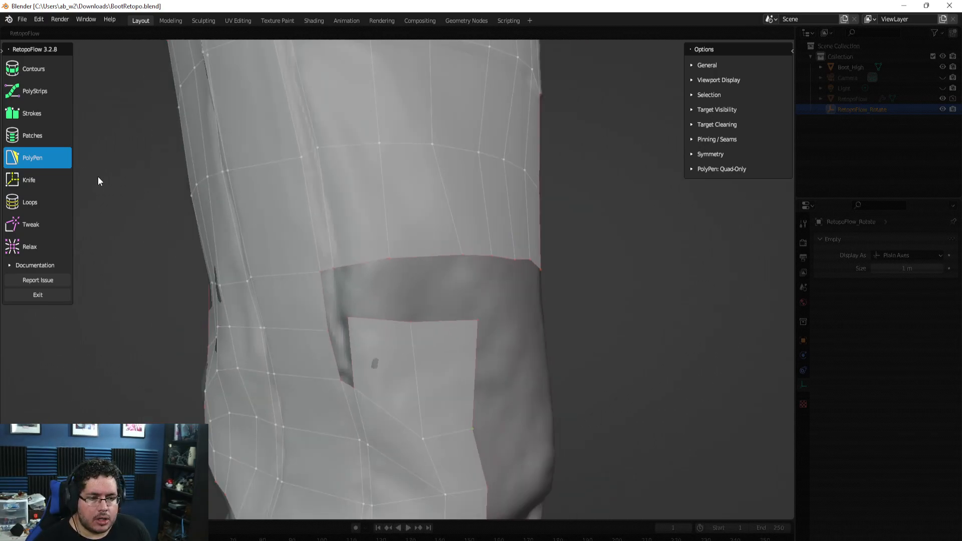
click(50, 143)
click(419, 257)
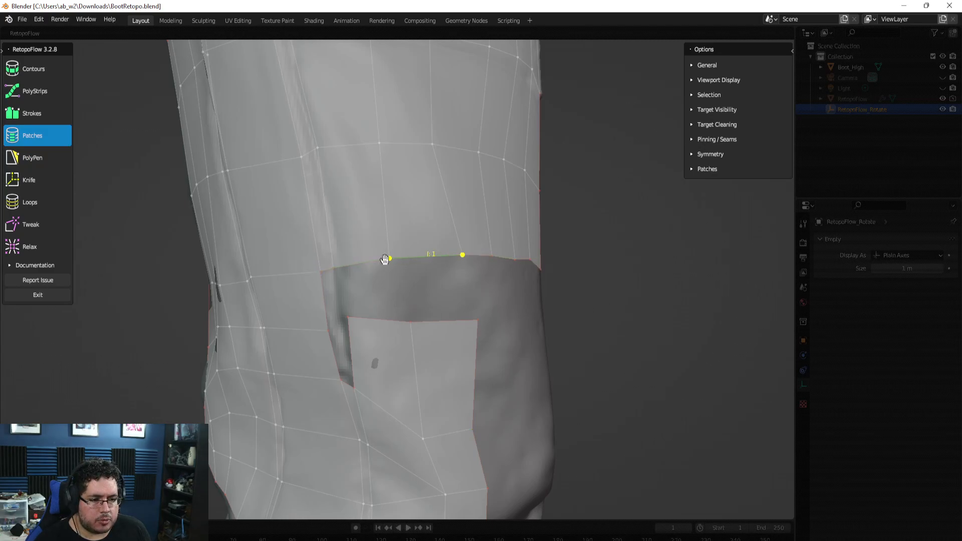
shift+click(428, 321)
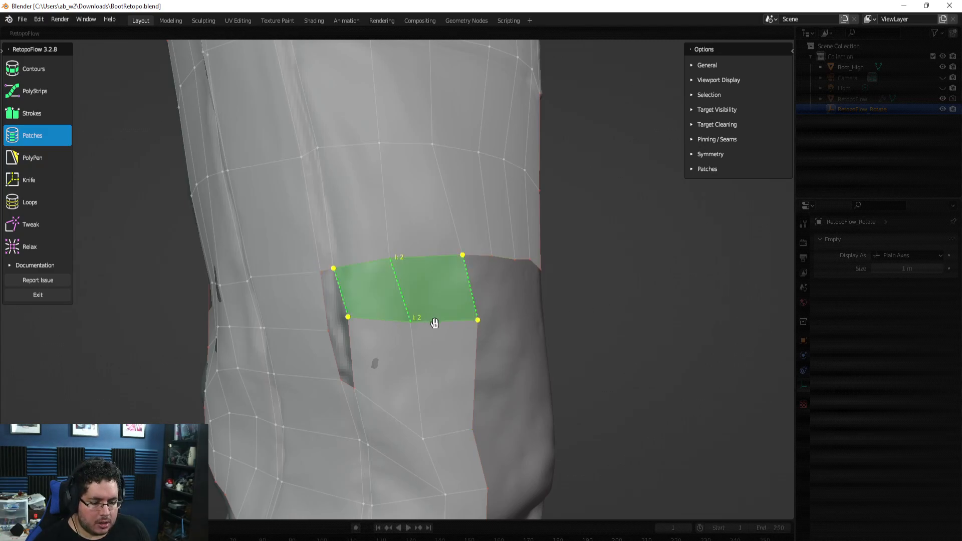
key(f)
Step: Fill the remaining narrow gap along the vertical seam by bridging its two opposite borders with Patches
click(324, 302)
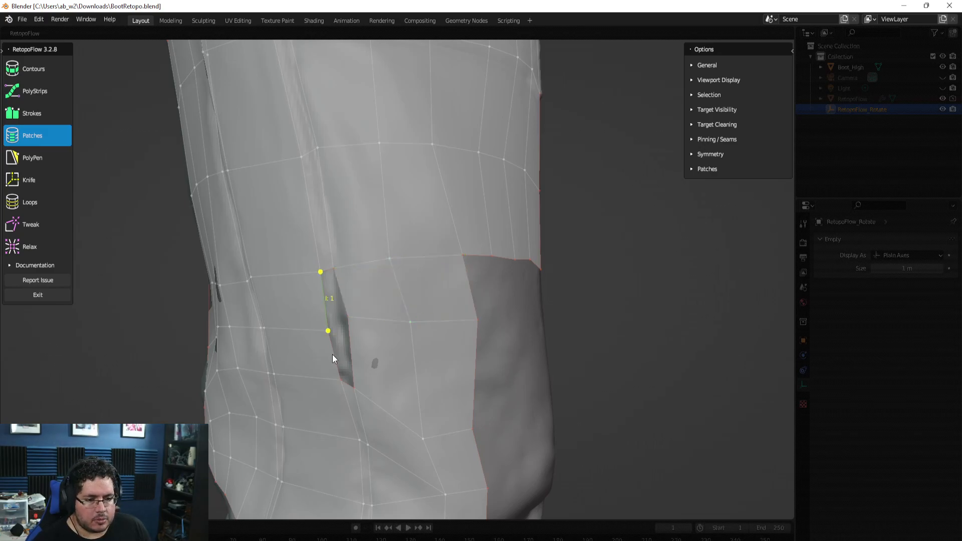
shift+click(344, 305)
key(f)
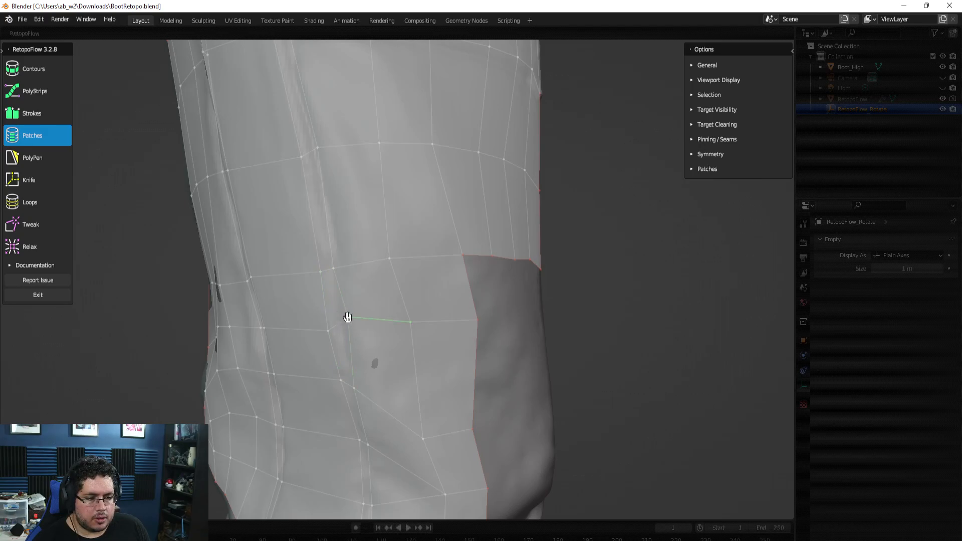
Step: Examine the shaft's retopology mesh and the filled vertical seam from several angles and distances
middle_drag(401, 351, 381, 328)
scroll(407, 358, down, 3)
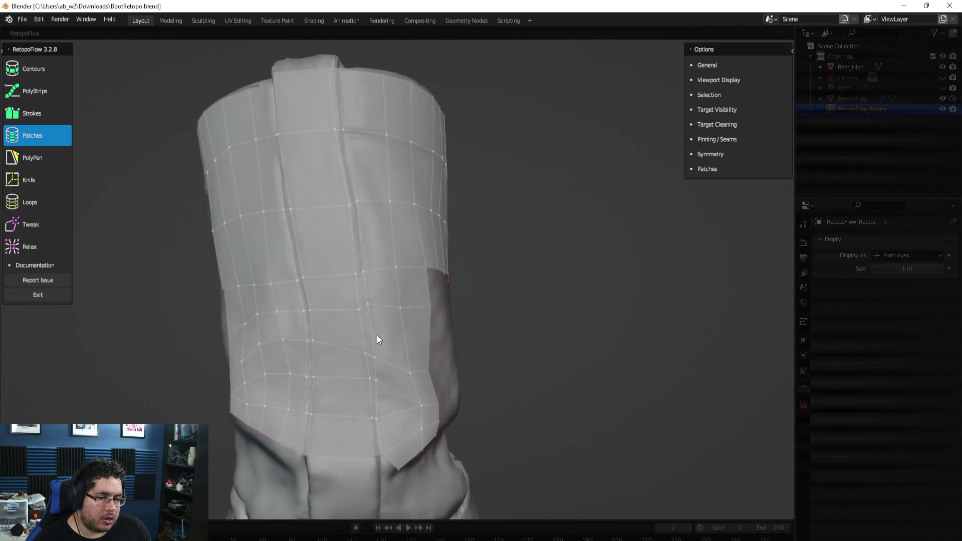
middle_drag(320, 334, 354, 335)
middle_drag(274, 328, 270, 294)
scroll(264, 307, down, 2)
middle_drag(324, 327, 305, 326)
middle_drag(429, 326, 359, 326)
scroll(392, 356, up, 4)
middle_drag(392, 356, 342, 297)
Step: Try to delete the narrow seam quad from its selected side edge, using Delete Faces and Only Faces
click(341, 299)
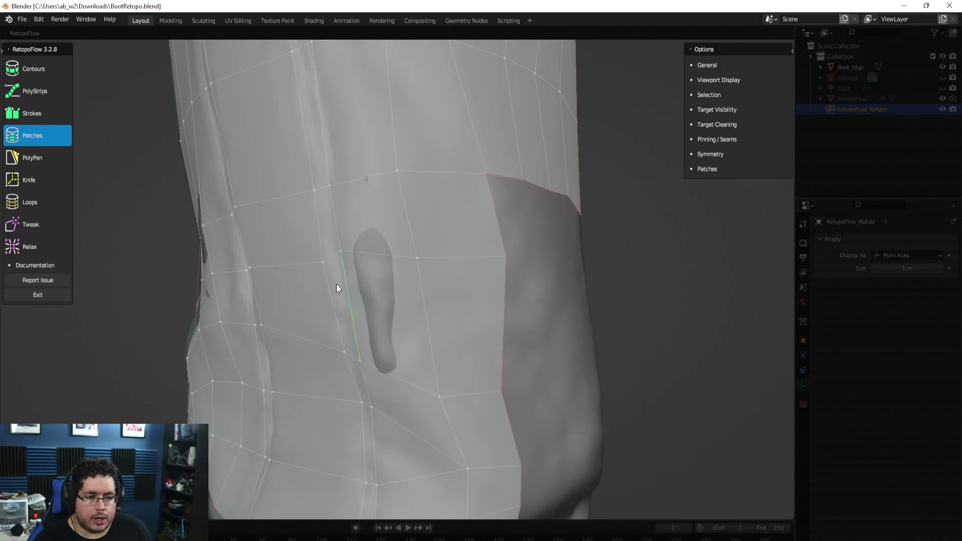
key(3)
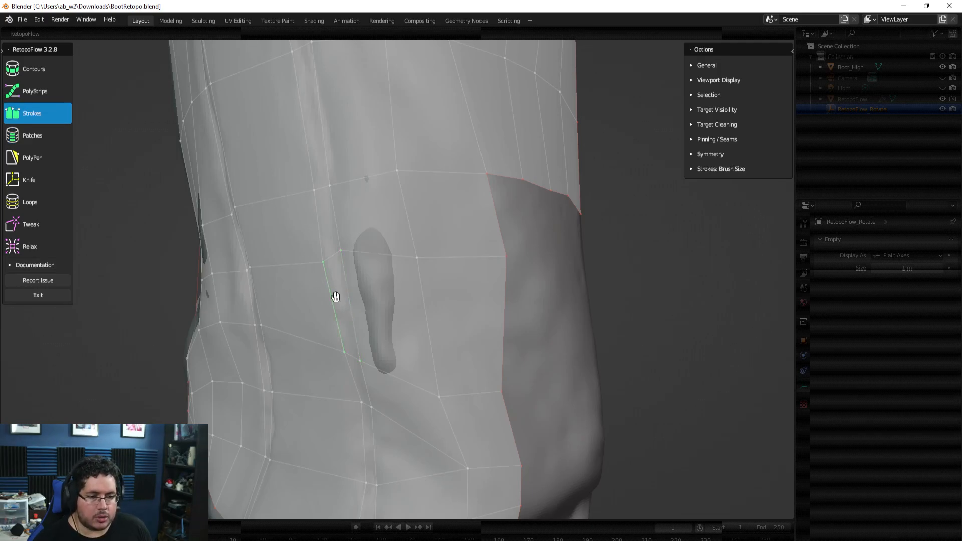
key(x)
key(x)
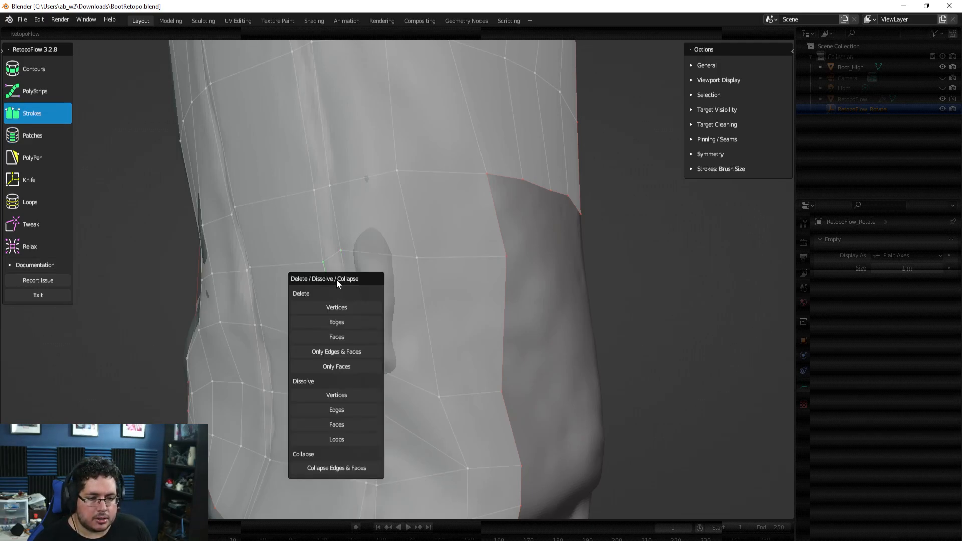
click(339, 334)
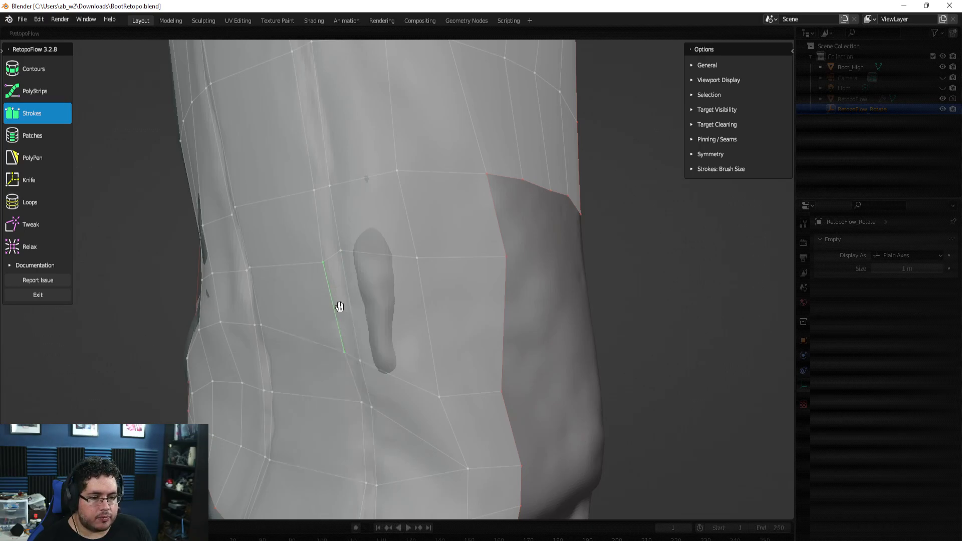
middle_drag(339, 306, 382, 326)
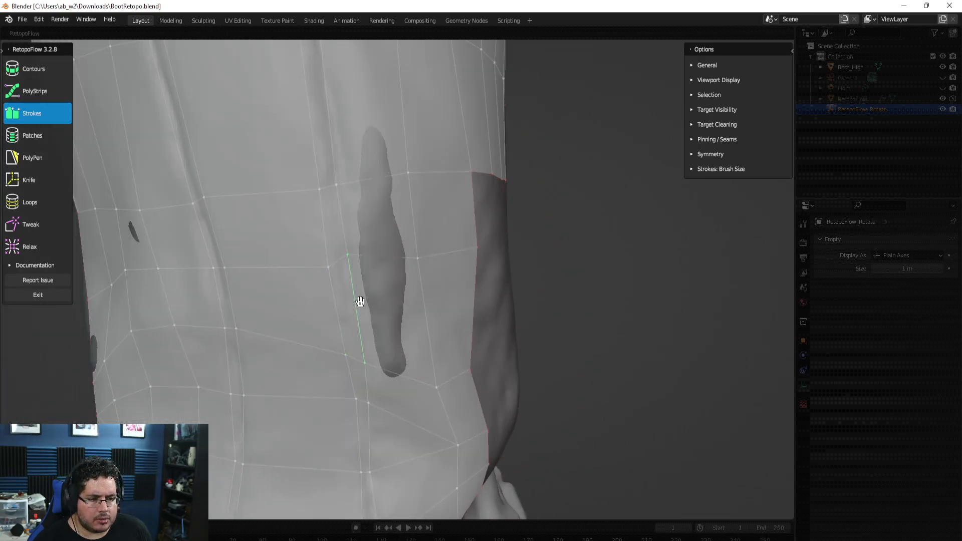
key(x)
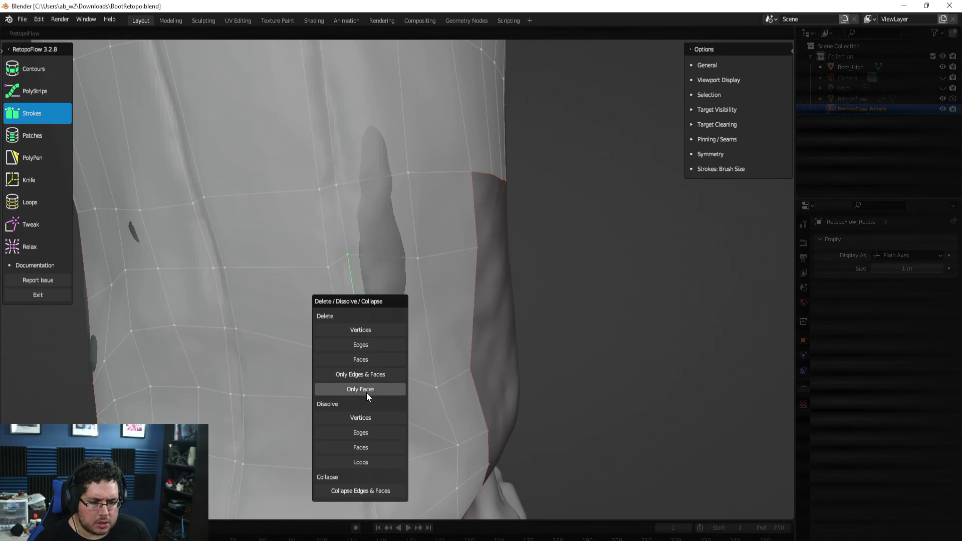
click(366, 394)
Step: Try to dissolve the faces at the narrow seam quad's outer side edge
middle_drag(470, 325, 521, 321)
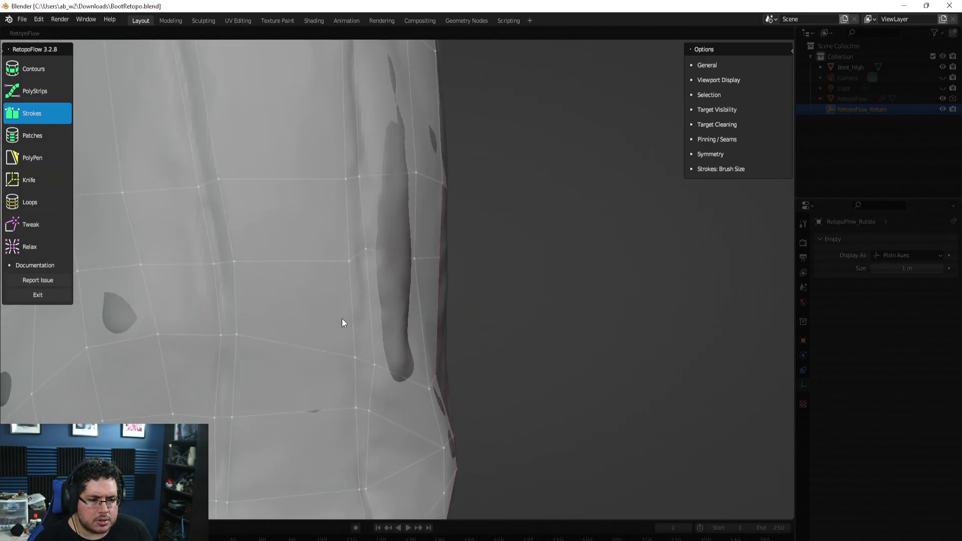
click(366, 309)
key(x)
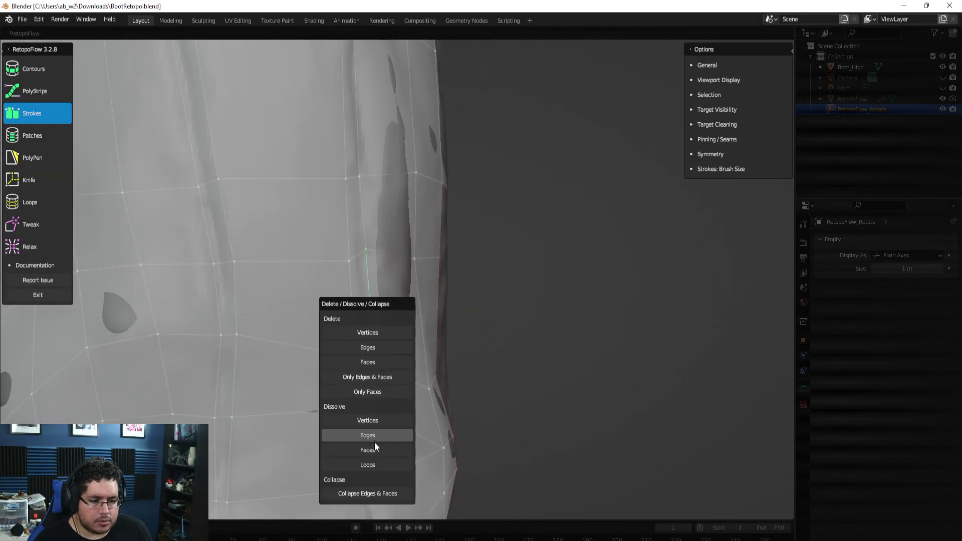
click(374, 448)
middle_drag(402, 329, 397, 307)
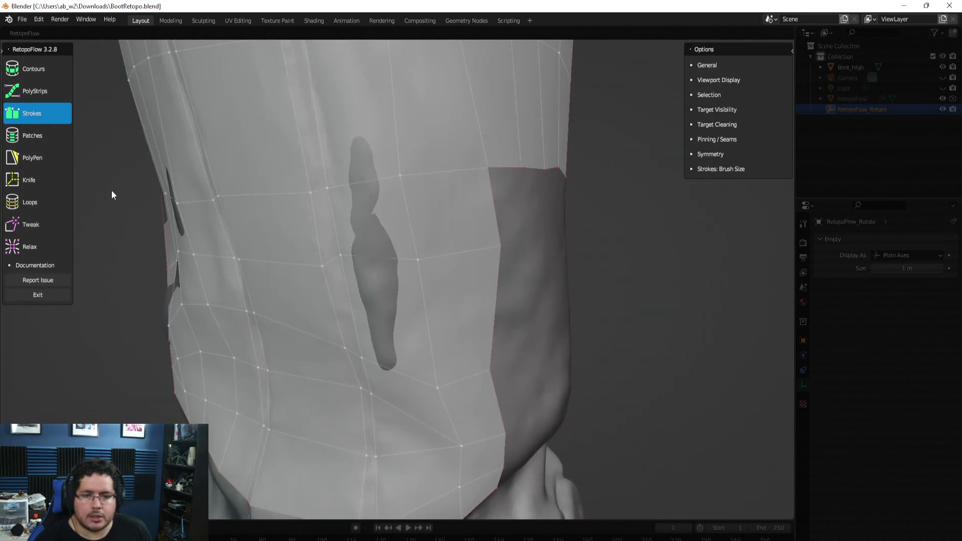
Step: Nudge the narrow seam quad's upper corner vertex to even out the horizontal edge line across the seam
click(40, 229)
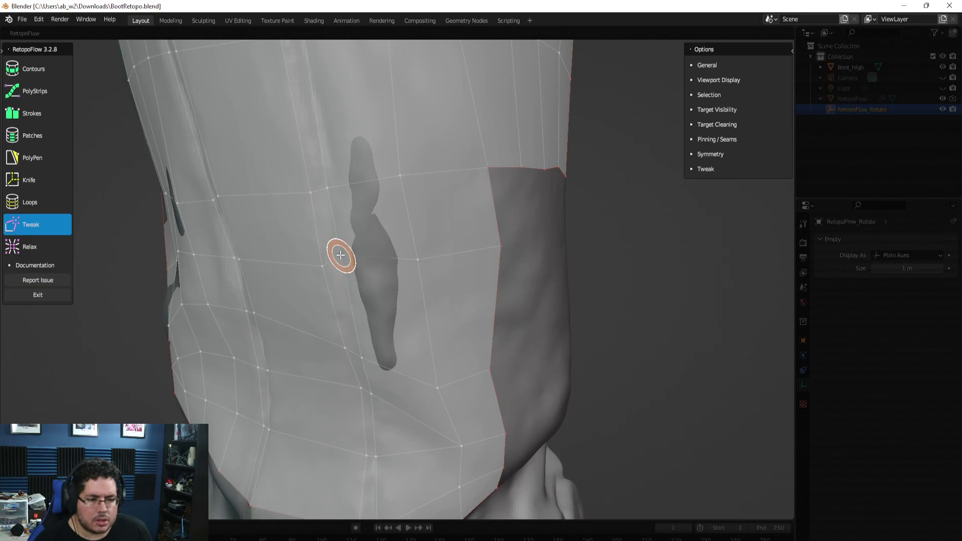
drag(342, 265, 342, 261)
click(30, 203)
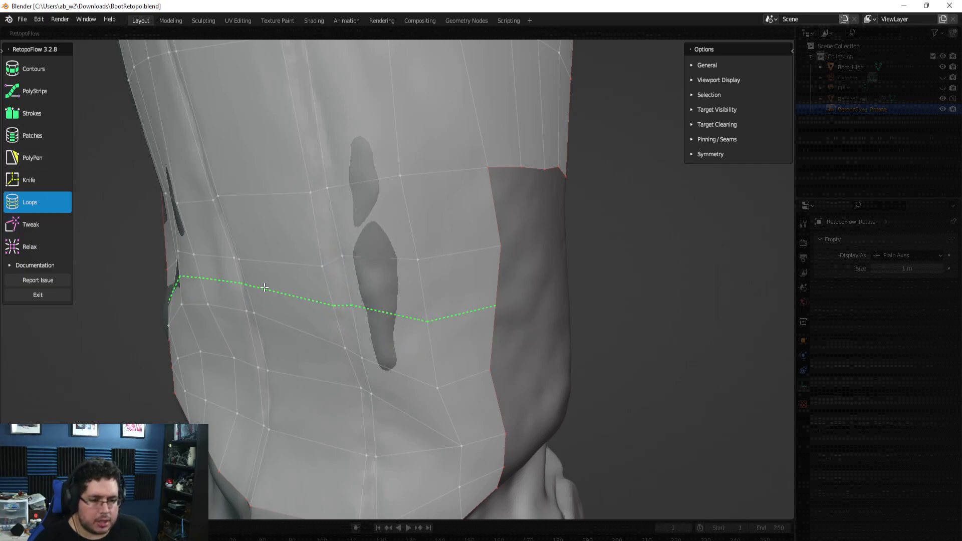
middle_drag(332, 300, 350, 288)
key(Tab)
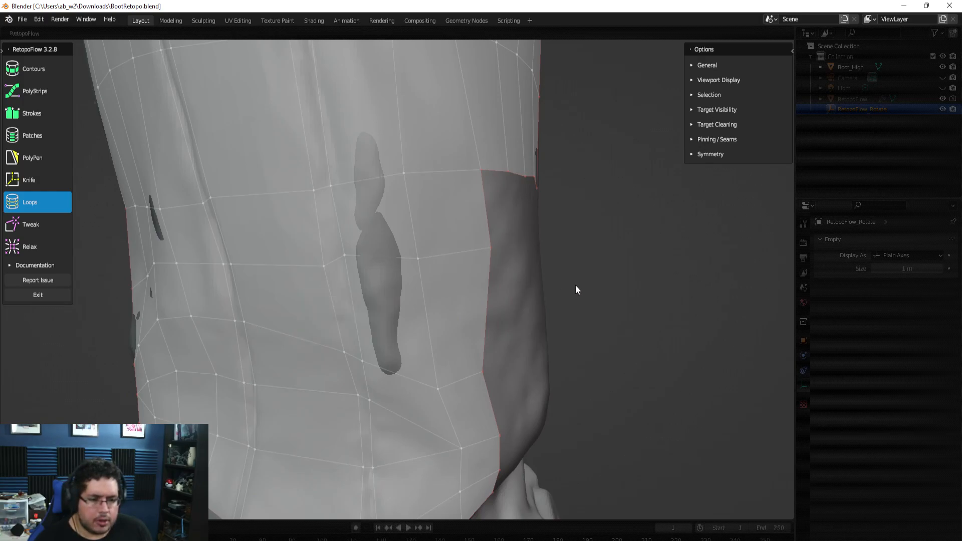
middle_drag(326, 292, 351, 300)
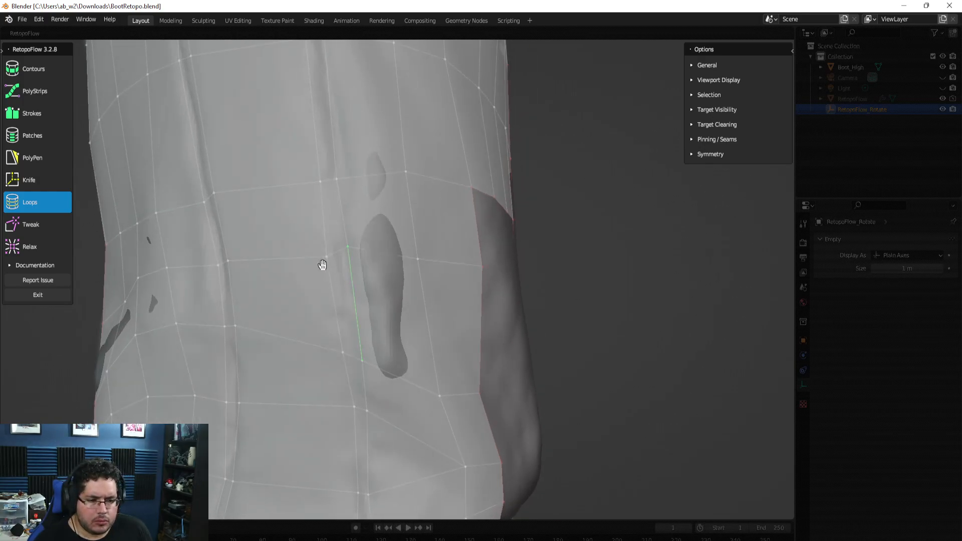
drag(350, 248, 345, 252)
click(32, 228)
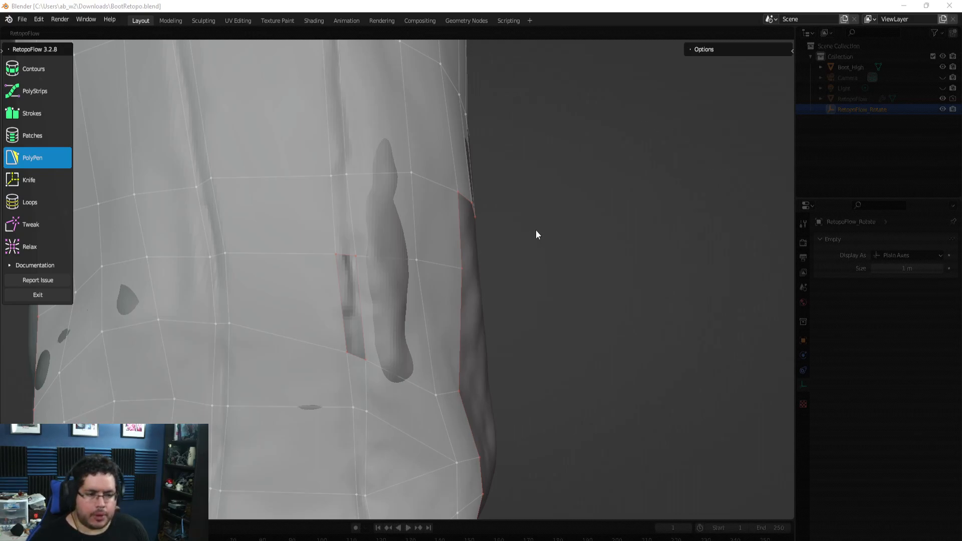
Step: Restore the narrow quad over the seam gap and select the neighbouring quad with PolyPen
middle_drag(590, 289, 567, 285)
ctrl+click(336, 300)
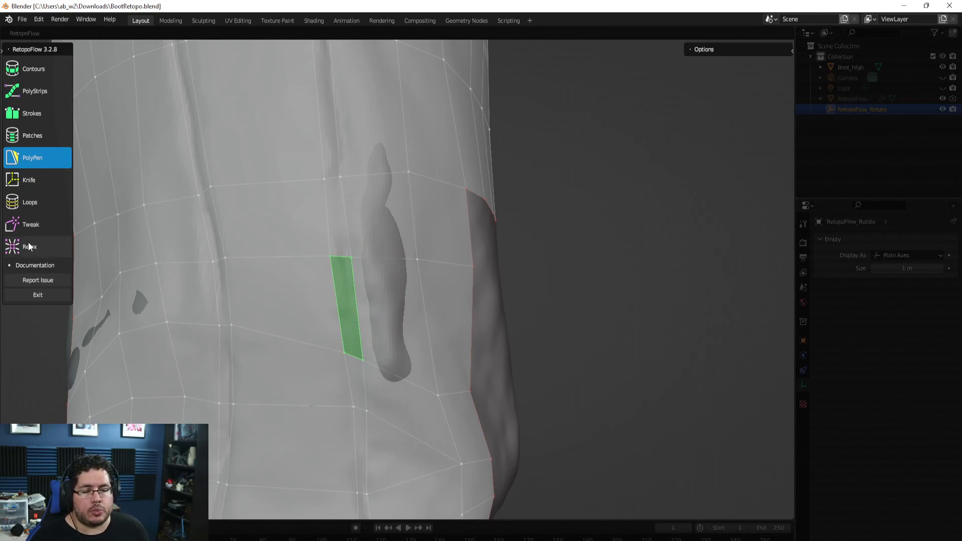
click(31, 226)
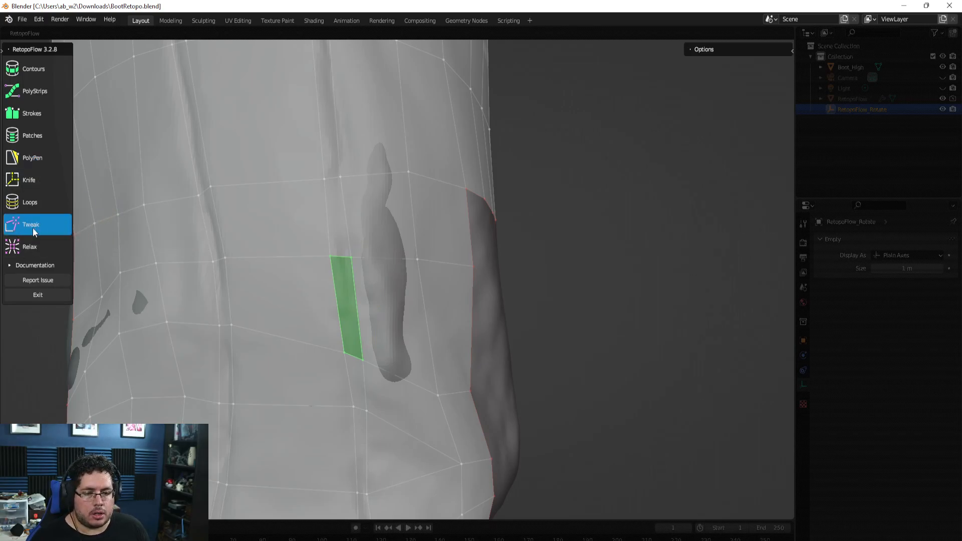
click(41, 161)
click(399, 284)
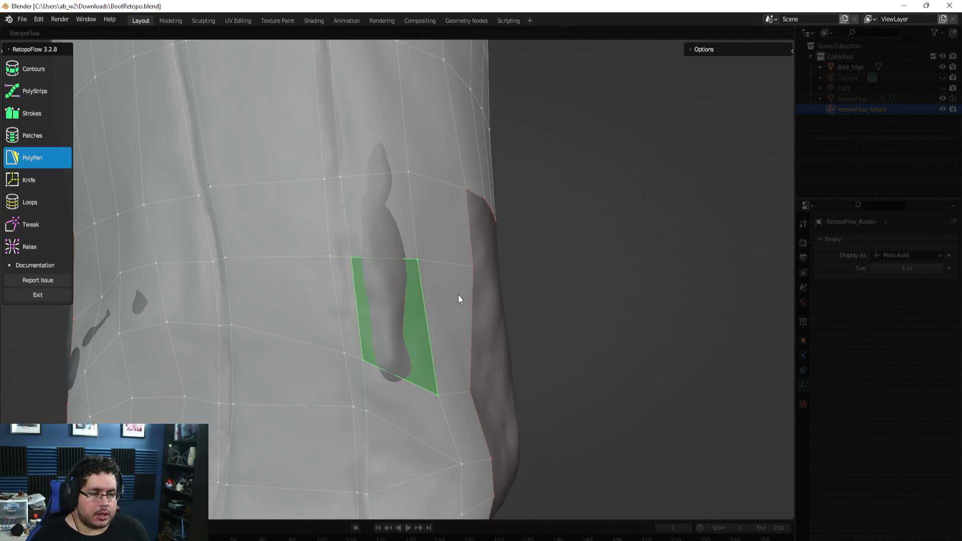
click(443, 287)
middle_drag(443, 287, 435, 288)
Step: Select the narrow seam quad with PolyPen and delete it with Only Faces, keeping its edges
click(347, 309)
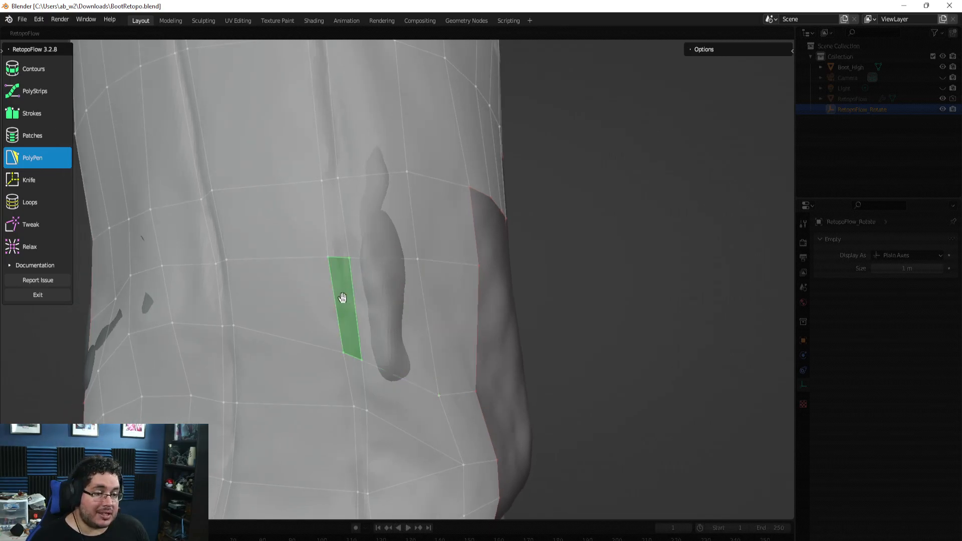
key(x)
click(342, 385)
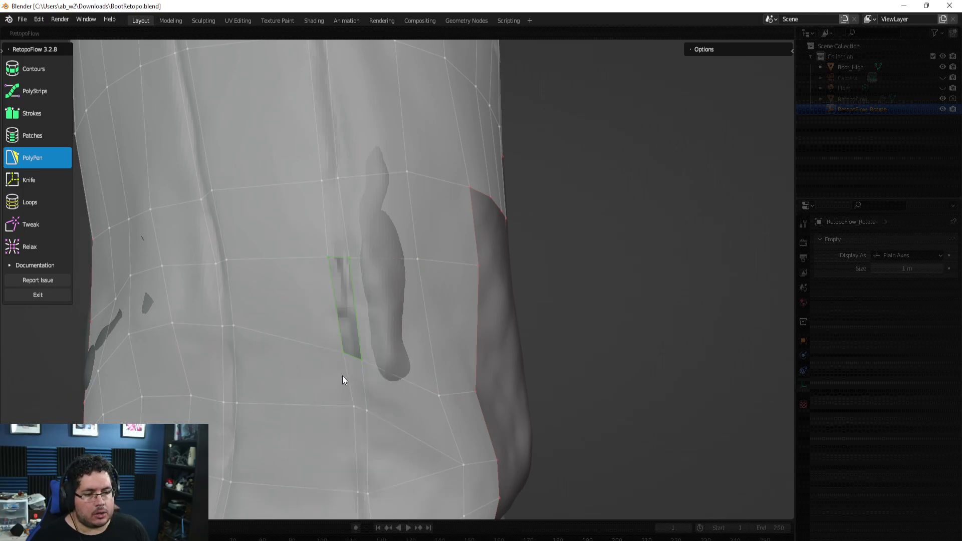
middle_drag(489, 319, 498, 320)
Step: Insert a horizontal edge loop across the quads between the narrow seam gap and the patch's open border
click(29, 203)
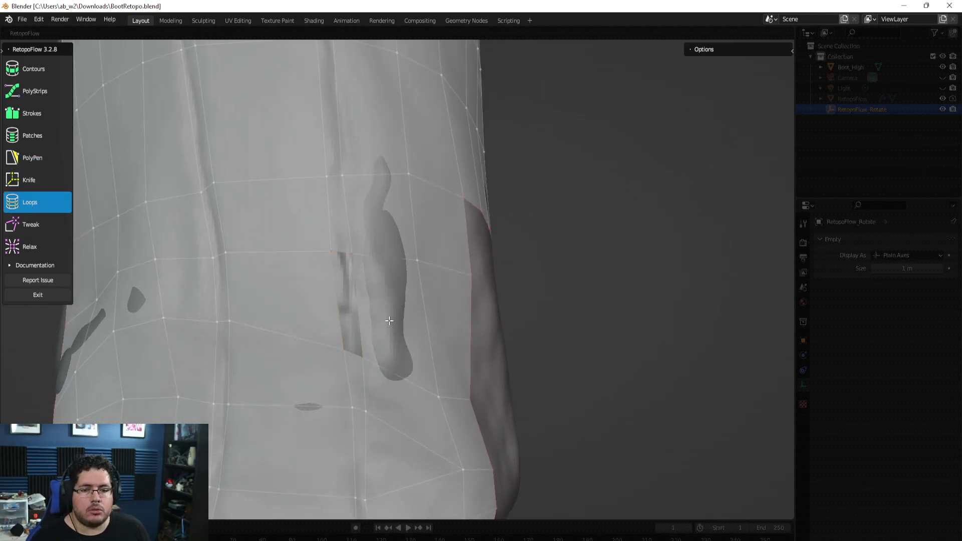
middle_drag(569, 296, 400, 291)
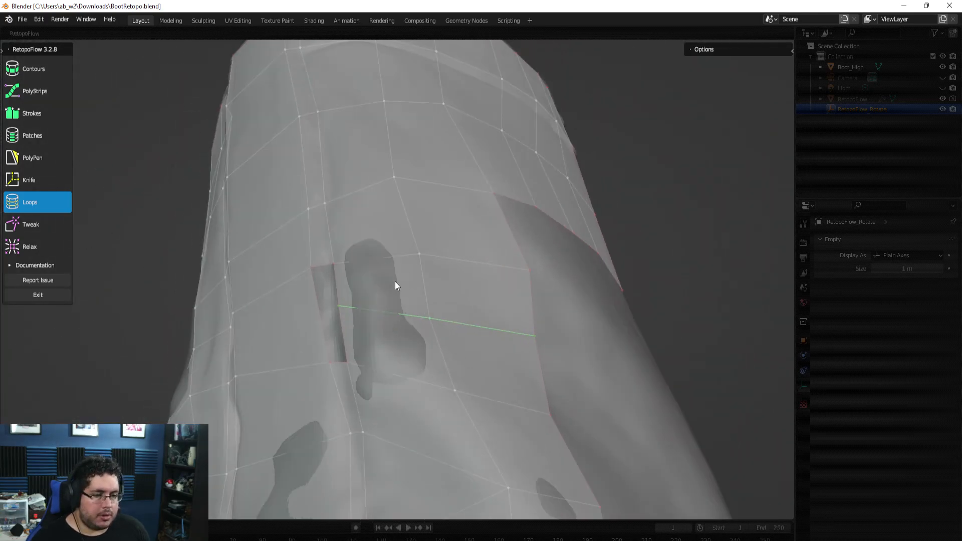
middle_drag(342, 210, 355, 293)
middle_drag(389, 261, 421, 329)
middle_drag(387, 250, 535, 288)
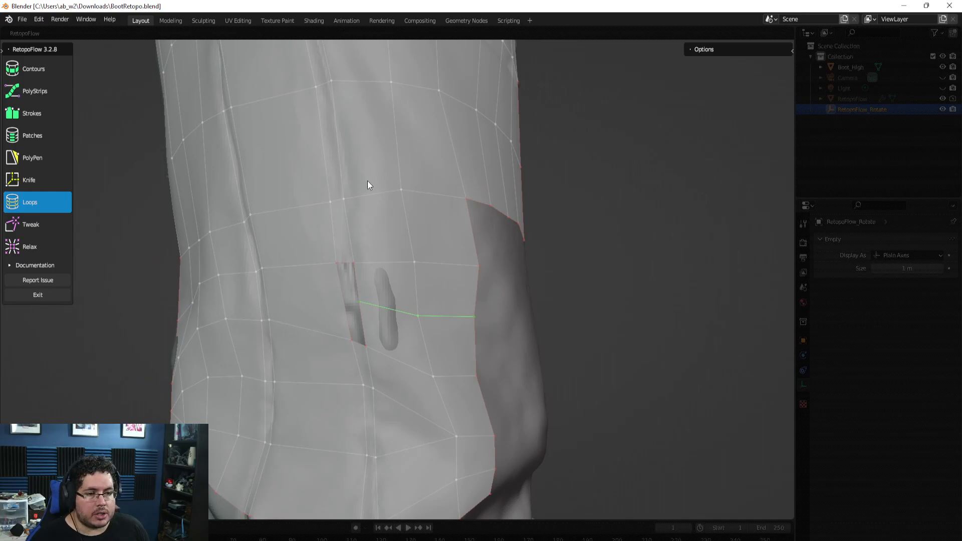
Step: Delete the large upper-shaft quad beside the vertical seam and below the collar fold, using Only Faces
click(40, 161)
click(378, 125)
mouse_move(447, 185)
middle_down()
mouse_move(513, 226)
mouse_move(543, 298)
mouse_move(339, 171)
mouse_move(354, 165)
mouse_move(504, 200)
mouse_move(446, 188)
middle_up()
key(x)
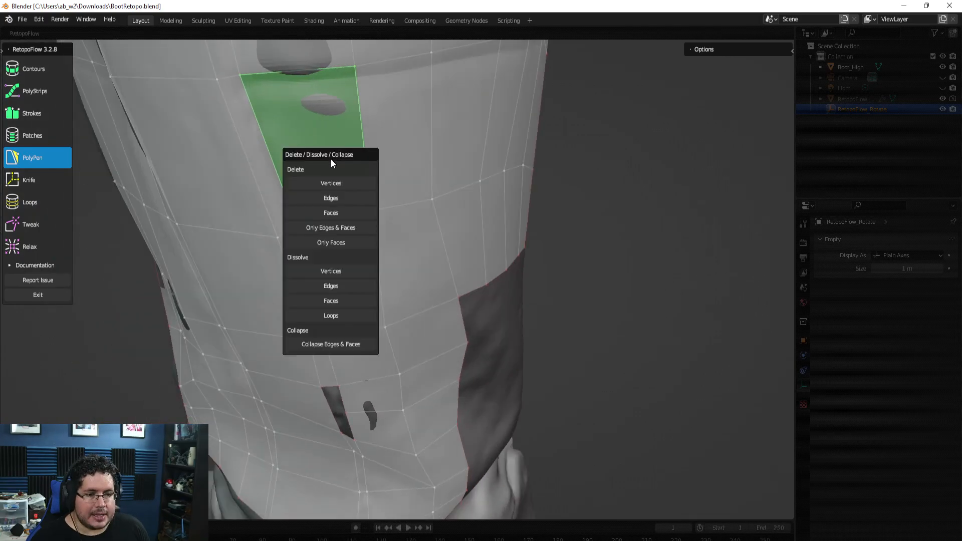
click(336, 245)
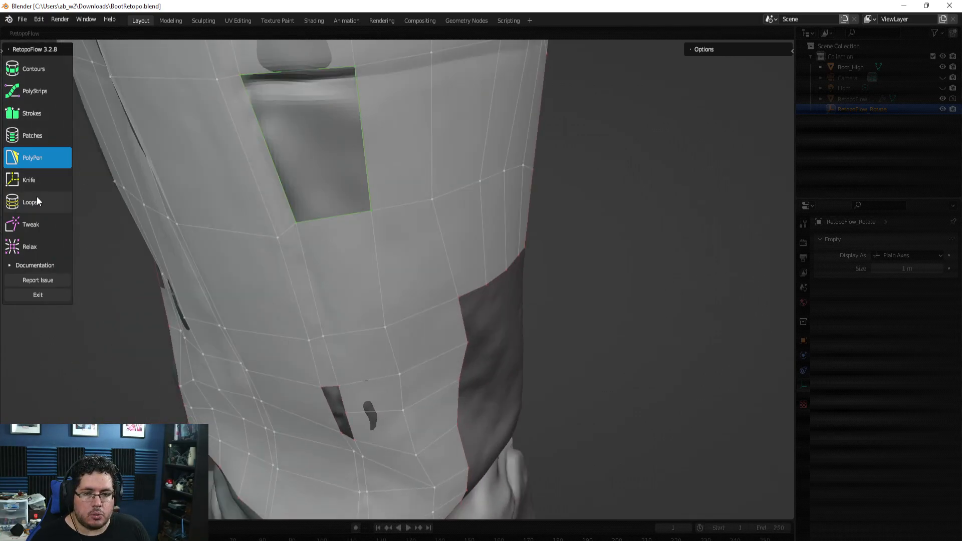
Step: Insert a vertical edge loop down the shaft panel from the upper opening's lower edge, passing beside the narrow gap
click(37, 197)
ctrl+click(323, 222)
middle_drag(323, 222, 444, 301)
middle_drag(214, 234, 296, 319)
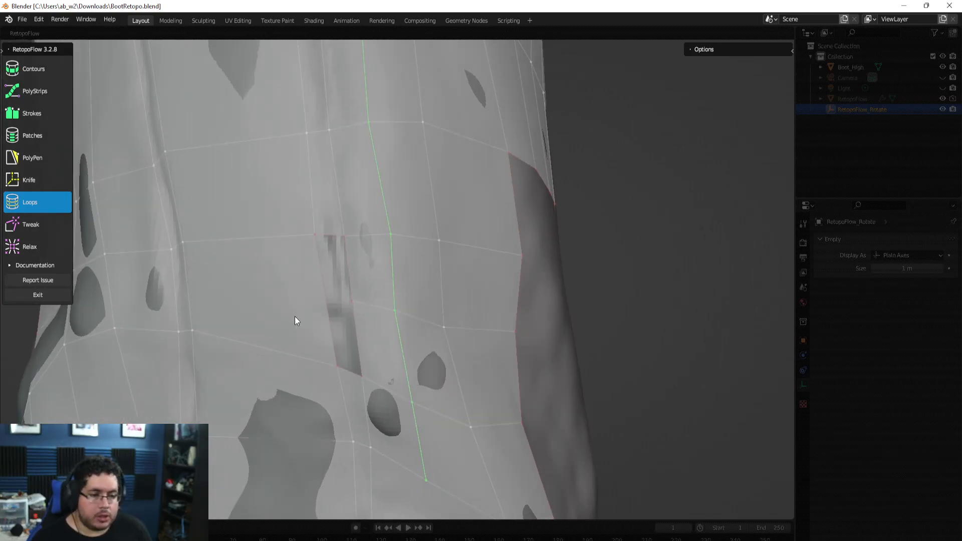
Step: Cut with the Knife from the vertex on the neighbouring seam to the near side border of the narrow gap
click(23, 181)
click(193, 329)
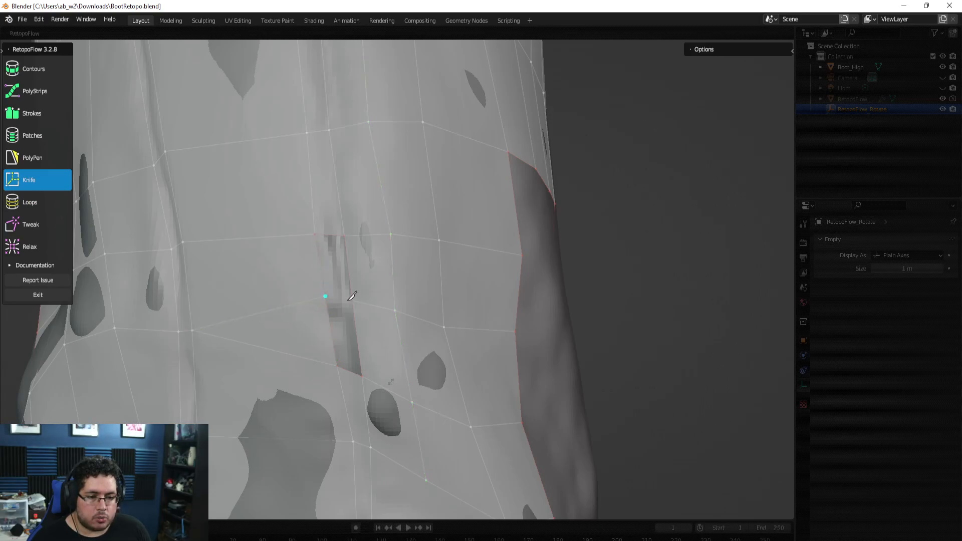
middle_drag(448, 271, 438, 283)
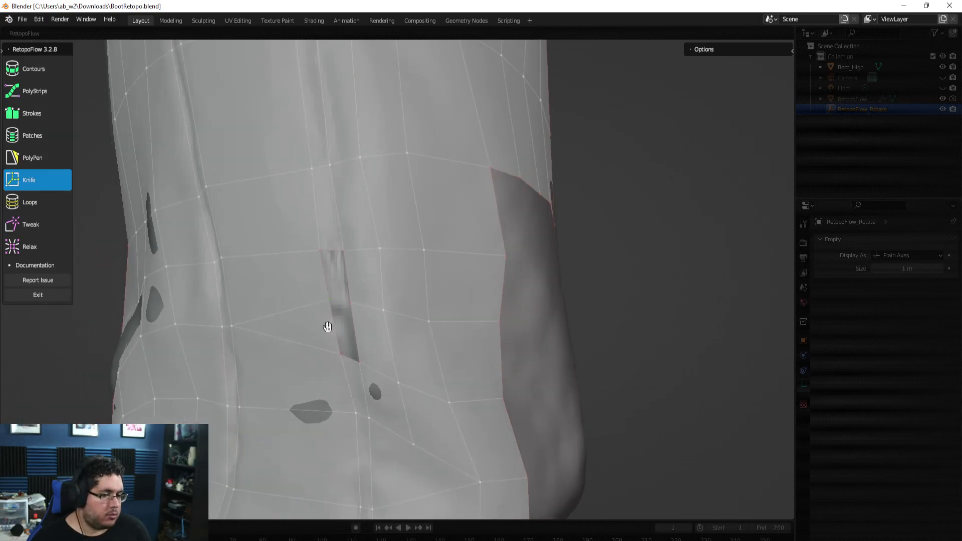
Step: Cut the collar quad with the Knife from the middle of the upper opening's top edge to the rim corner at the seam
mouse_move(344, 237)
middle_down()
mouse_move(384, 296)
mouse_move(342, 244)
middle_up()
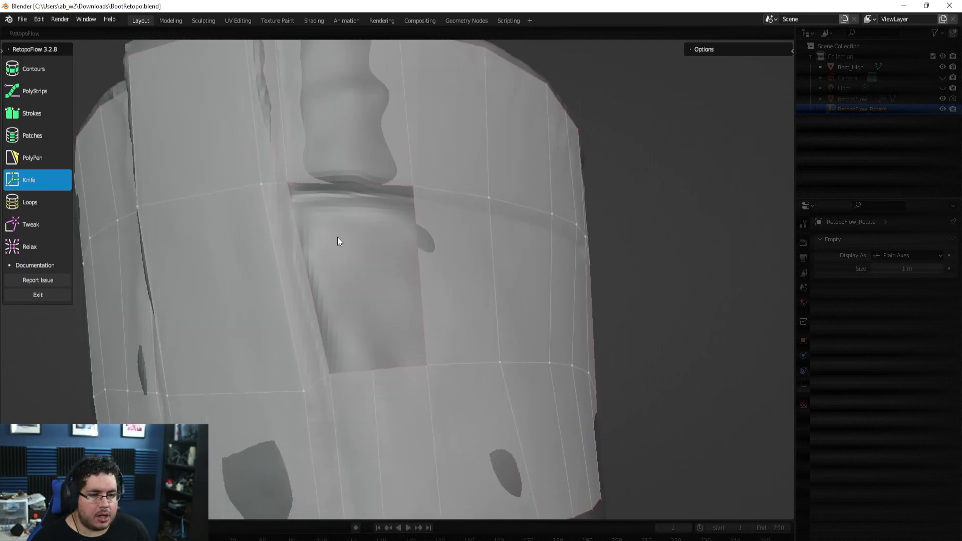
middle_drag(297, 189, 363, 326)
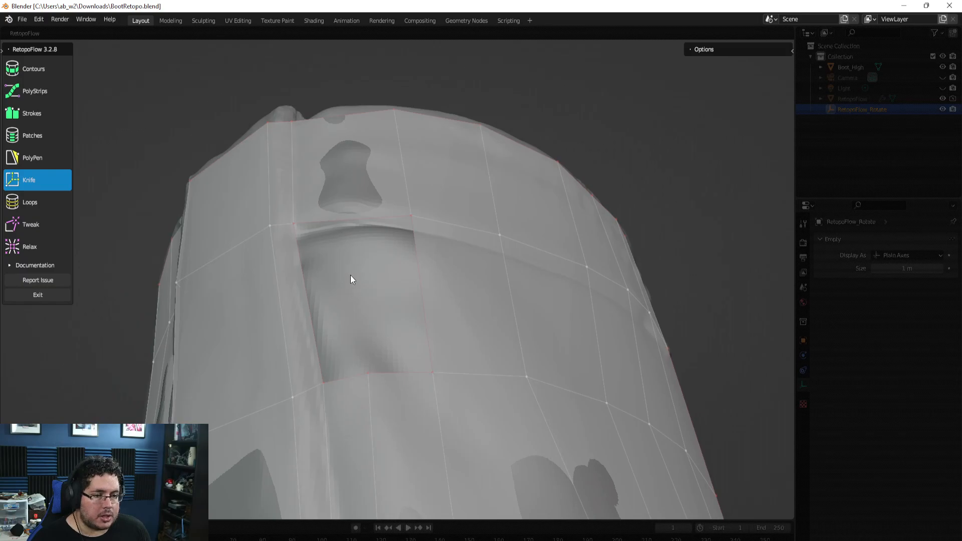
middle_drag(350, 280, 349, 260)
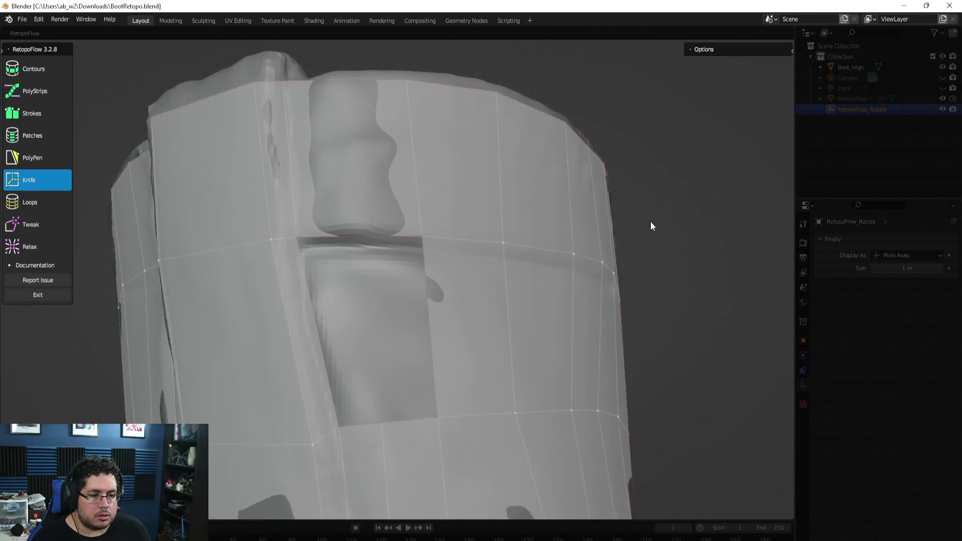
click(363, 234)
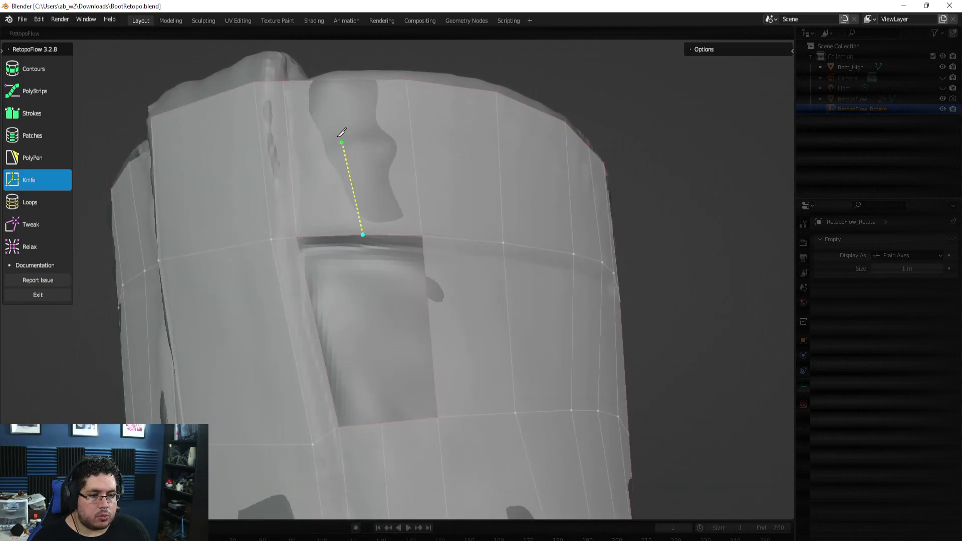
click(283, 80)
middle_drag(281, 78, 220, 221)
Step: Fill the upper opening with two quads by bridging its top and bottom borders with Patches
click(30, 158)
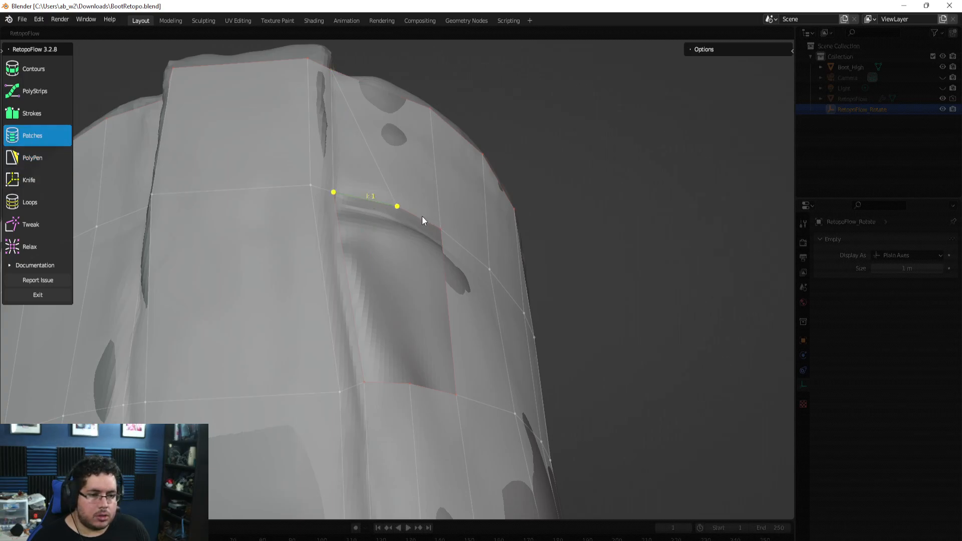
shift+click(405, 383)
key(Return)
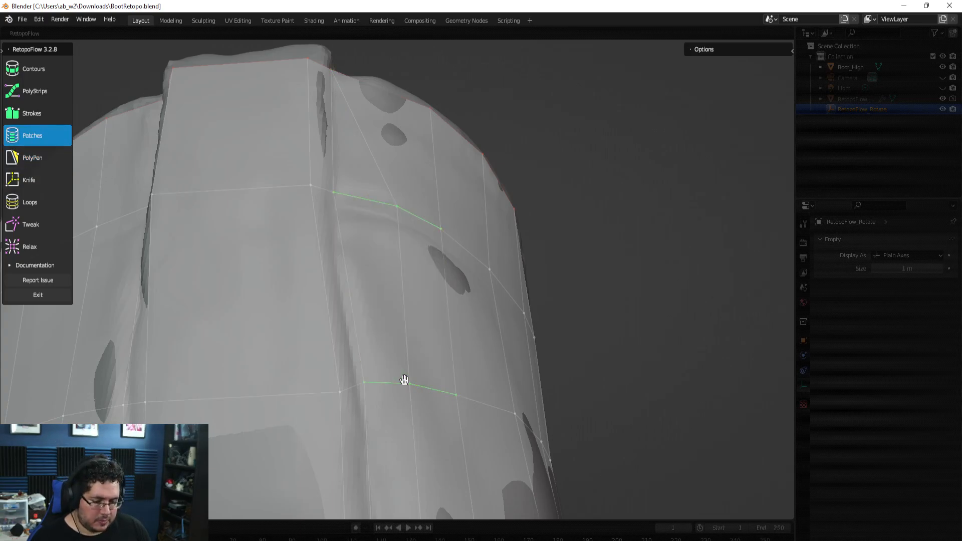
Step: Bridge the two side borders of the narrow gap on the lower shaft with quads using Patches
scroll(415, 406, down, 3)
shift+middle_drag(539, 411, 451, 288)
scroll(489, 301, up, 3)
click(290, 264)
shift+click(309, 263)
shift+click(315, 313)
shift+click(297, 313)
scroll(300, 313, down, 1)
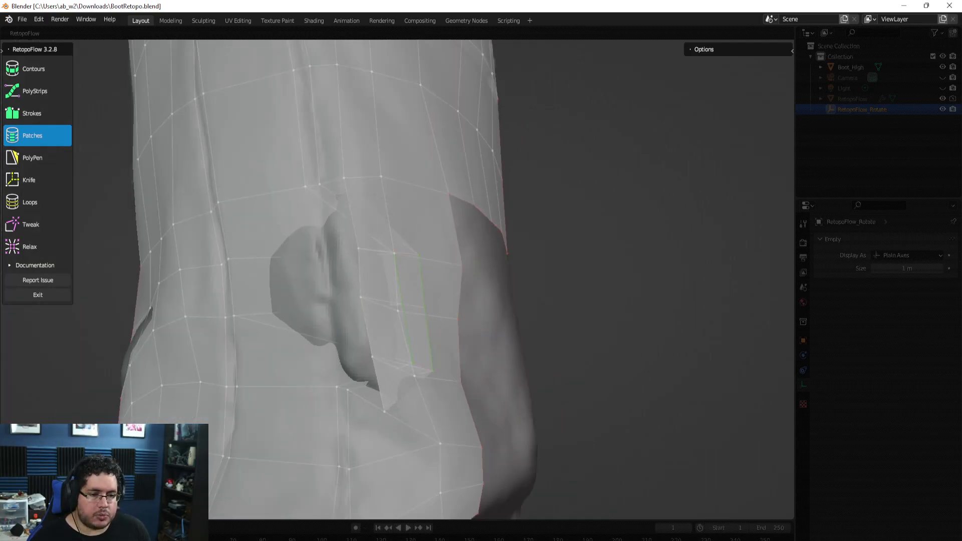
key(Return)
middle_drag(536, 296, 461, 327)
scroll(584, 308, down, 5)
scroll(364, 289, up, 5)
scroll(483, 362, up, 2)
shift+middle_drag(300, 329, 381, 314)
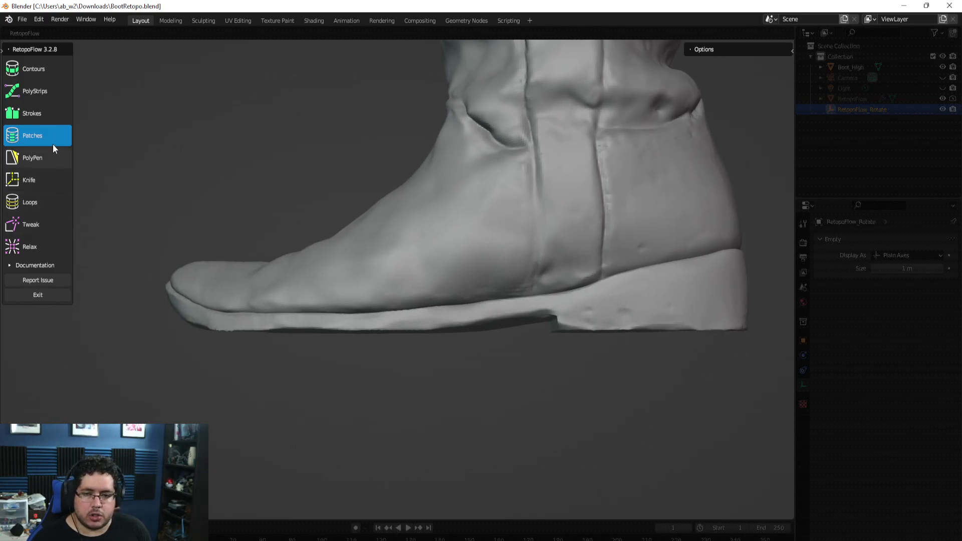
Step: Use Strokes to build a nine-quad strip along the sole's side edge, from behind the toe to the heel
click(34, 115)
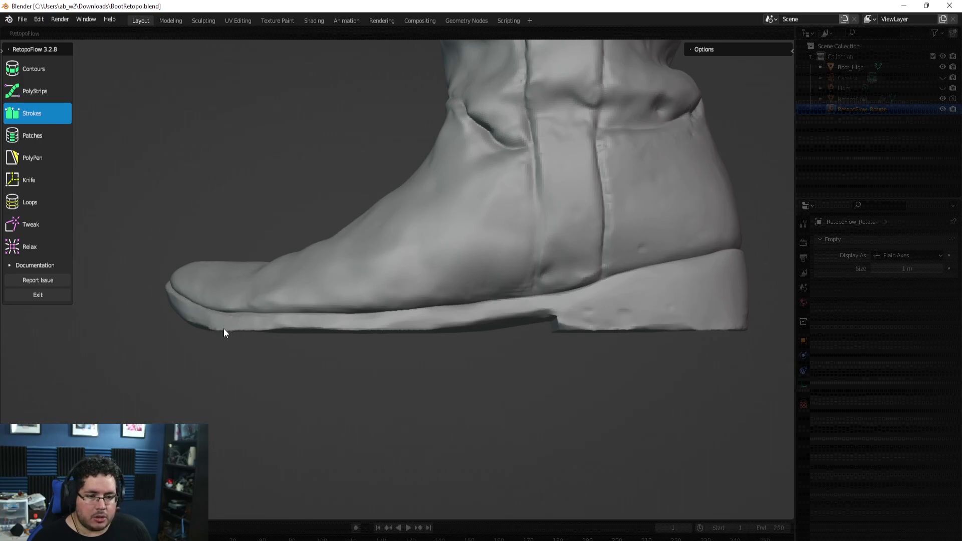
mouse_move(218, 329)
mouse_down()
mouse_move(404, 328)
mouse_move(563, 307)
mouse_up()
mouse_move(563, 307)
middle_down()
mouse_move(539, 325)
mouse_move(549, 327)
mouse_move(547, 356)
mouse_move(559, 298)
middle_up()
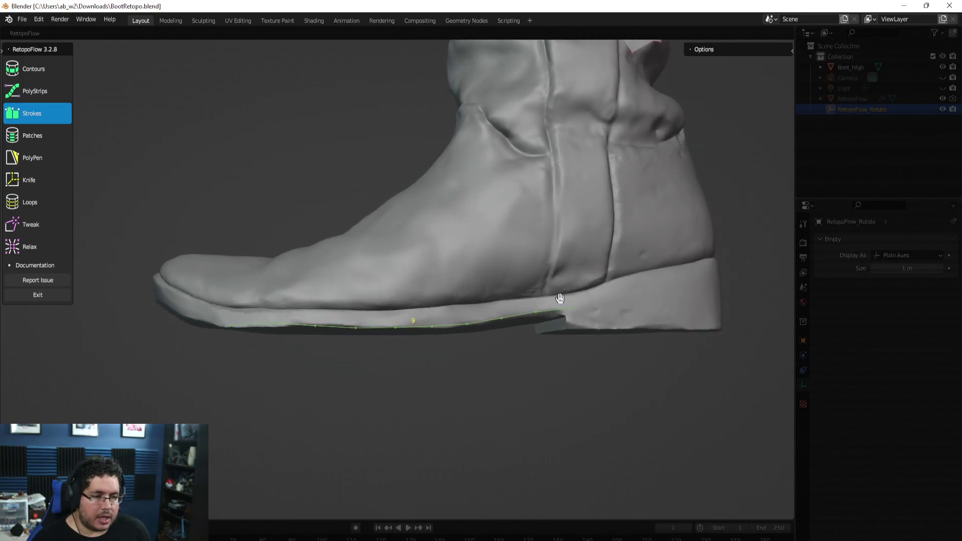
drag(225, 312, 488, 301)
drag(575, 293, 576, 294)
mouse_move(633, 310)
middle_down()
mouse_move(573, 313)
mouse_move(589, 315)
middle_up()
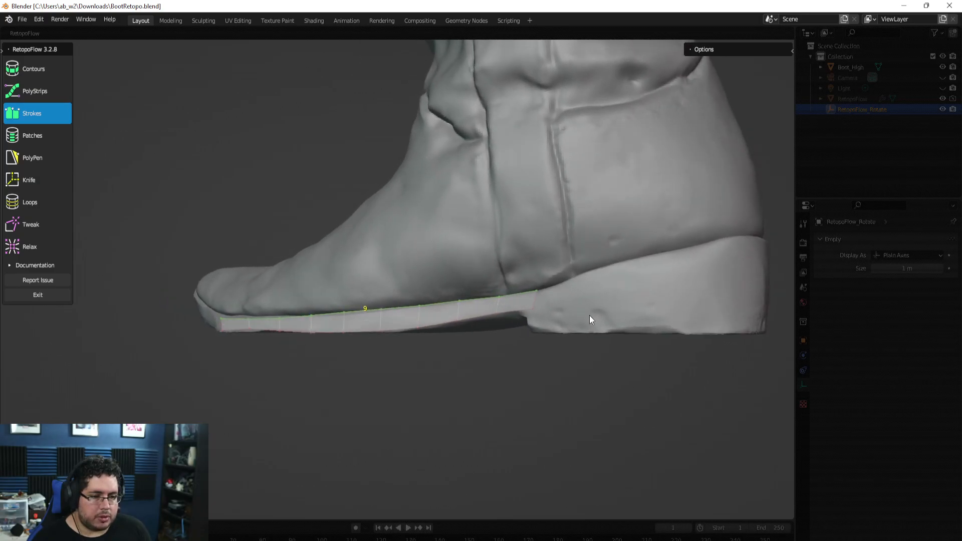
Step: Lay a four-quad-wide patch across the top of the foot behind the toe with successive Strokes
middle_drag(518, 404, 491, 413)
middle_drag(341, 409, 414, 405)
drag(378, 390, 507, 394)
drag(324, 335, 500, 319)
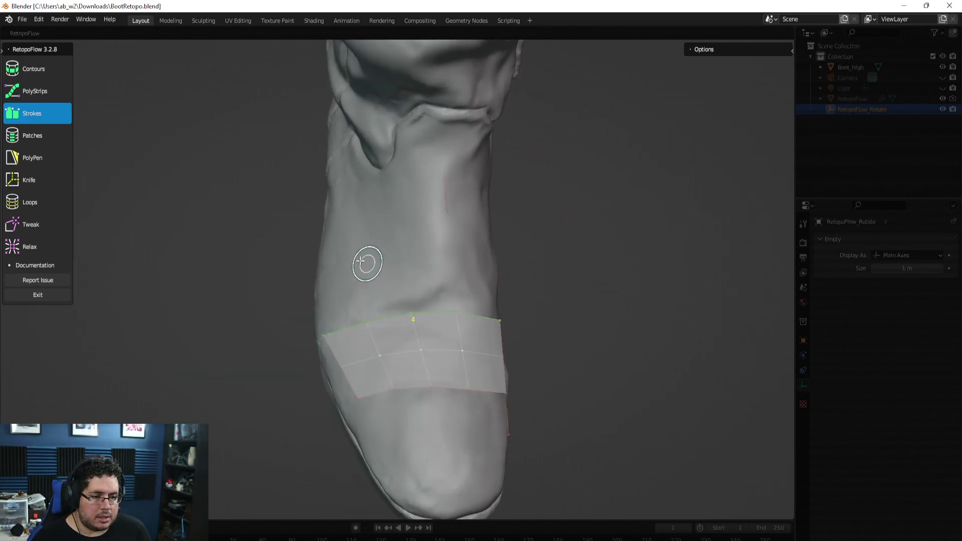
drag(331, 254, 502, 244)
drag(364, 195, 493, 198)
Step: Extend the foot-top patch toward the ankle with further four-segment cross Strokes
mouse_move(494, 198)
middle_down()
mouse_move(530, 206)
mouse_move(488, 194)
mouse_move(560, 233)
mouse_move(467, 194)
mouse_move(461, 259)
mouse_move(423, 272)
mouse_move(519, 314)
mouse_move(348, 281)
middle_up()
drag(332, 270, 498, 299)
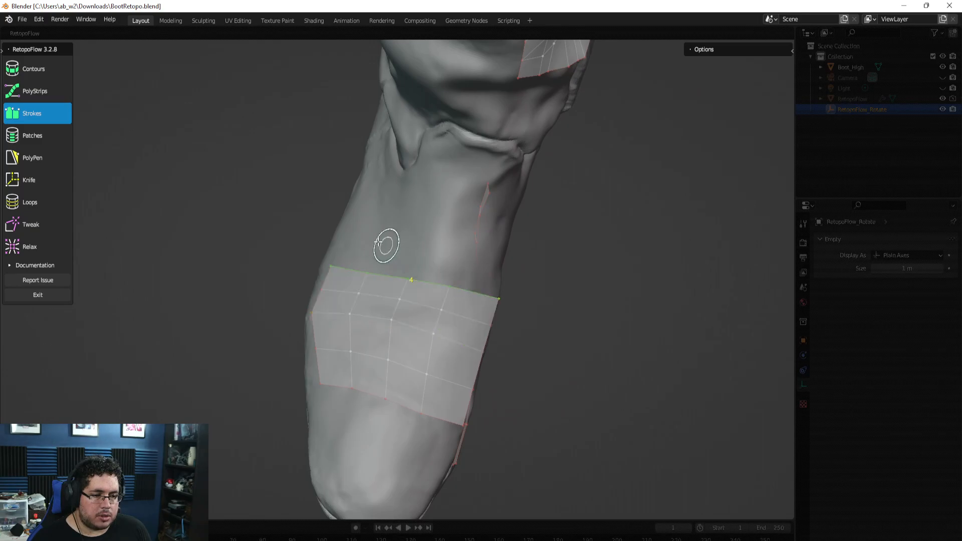
drag(356, 203, 503, 242)
mouse_move(556, 264)
middle_down()
mouse_move(499, 250)
mouse_move(479, 288)
mouse_move(475, 332)
mouse_move(457, 331)
middle_up()
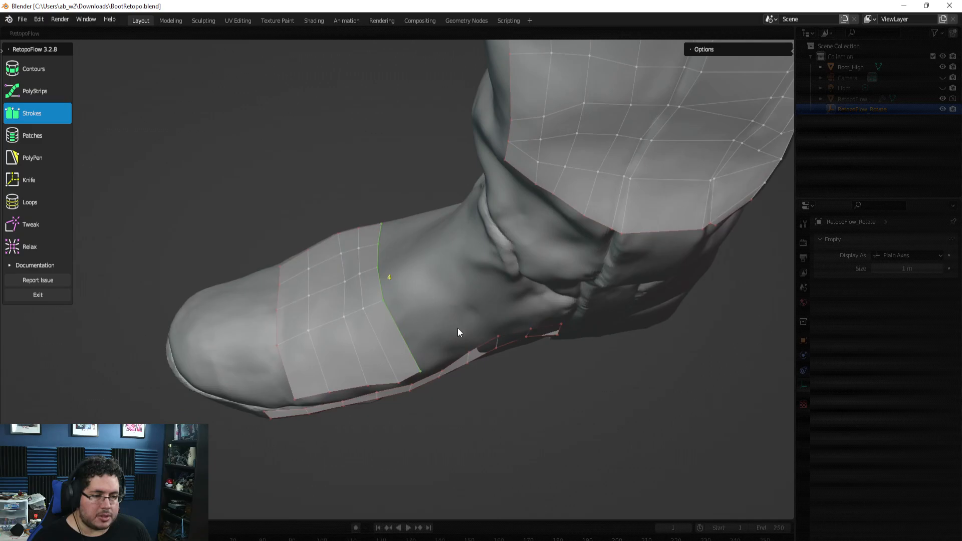
drag(446, 316, 429, 212)
middle_drag(430, 211, 528, 224)
middle_drag(573, 288, 415, 299)
Step: Reposition vertices in the middle of the foot-top patch with Tweak to even out its edge flow
click(30, 224)
drag(438, 339, 462, 341)
mouse_move(396, 284)
mouse_down()
mouse_move(386, 274)
mouse_move(401, 282)
mouse_up()
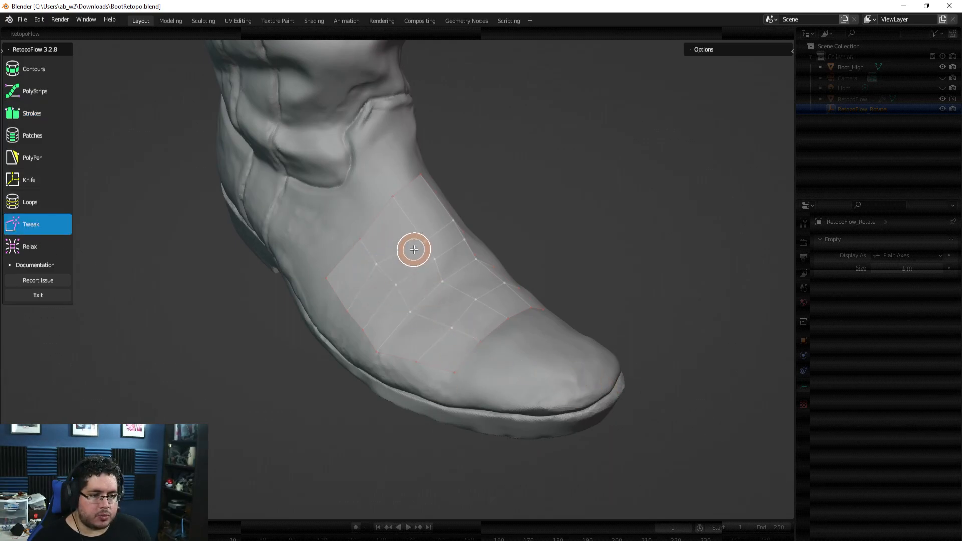
middle_drag(429, 257, 352, 284)
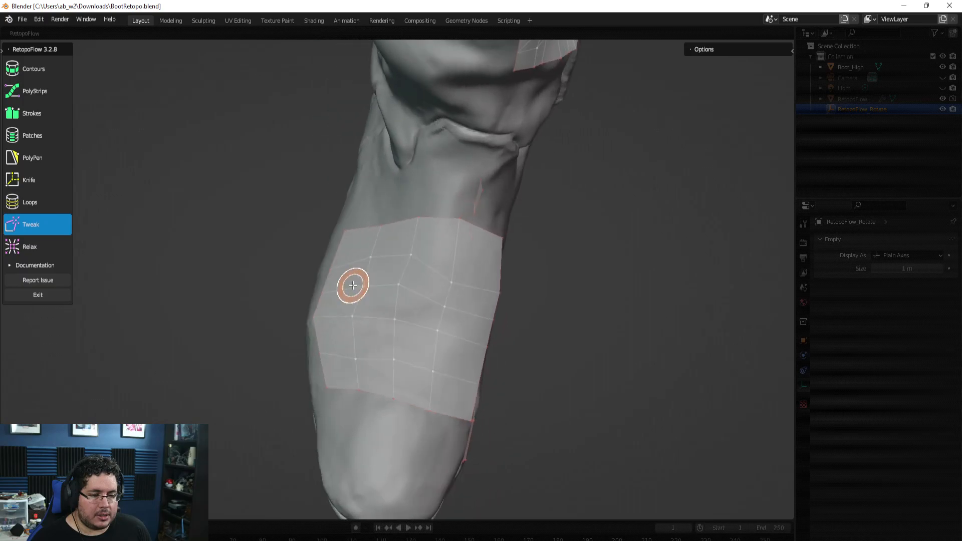
mouse_move(444, 292)
middle_down()
mouse_move(382, 241)
mouse_move(594, 219)
mouse_move(555, 290)
mouse_move(404, 236)
mouse_move(355, 266)
middle_up()
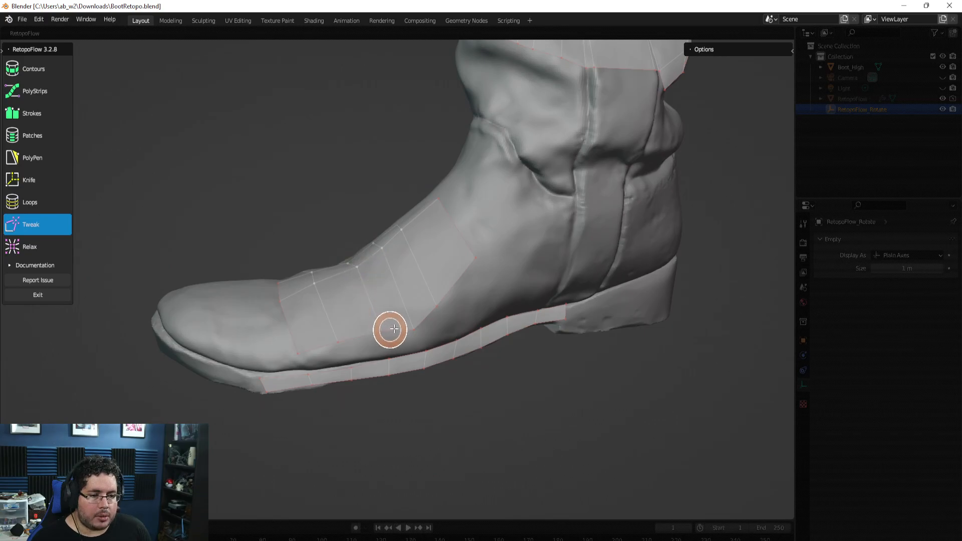
Step: Leave RetopoFlow for Object Mode and inspect the retopology mesh over the whole boot
mouse_move(446, 296)
middle_down()
mouse_move(505, 325)
mouse_move(581, 285)
middle_up()
key(Tab)
key(Escape)
key(Tab)
click(534, 299)
scroll(584, 330, down, 1)
shift+middle_drag(596, 356, 591, 273)
middle_drag(565, 305, 570, 275)
key(Tab)
middle_drag(380, 293, 476, 293)
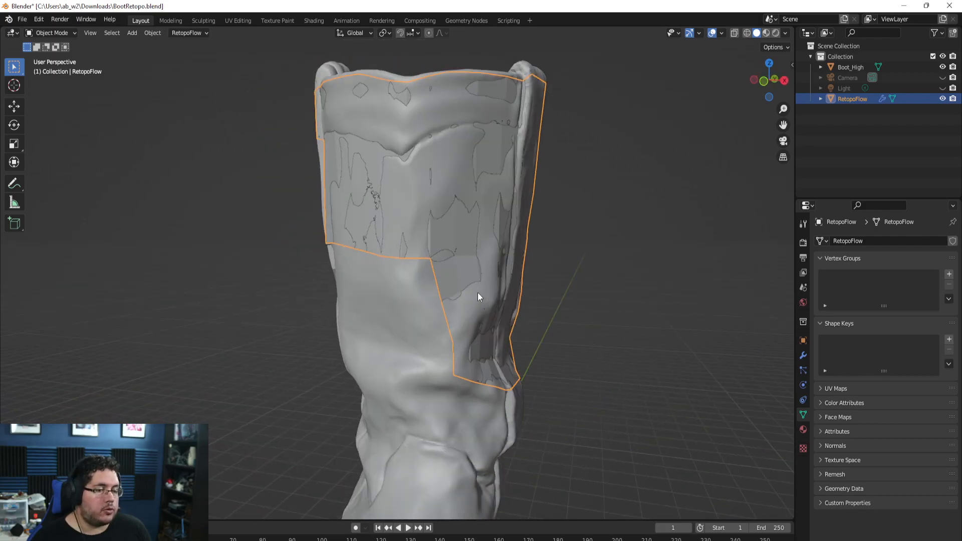
shift+middle_drag(542, 316, 546, 233)
scroll(546, 232, down, 3)
middle_drag(636, 253, 588, 256)
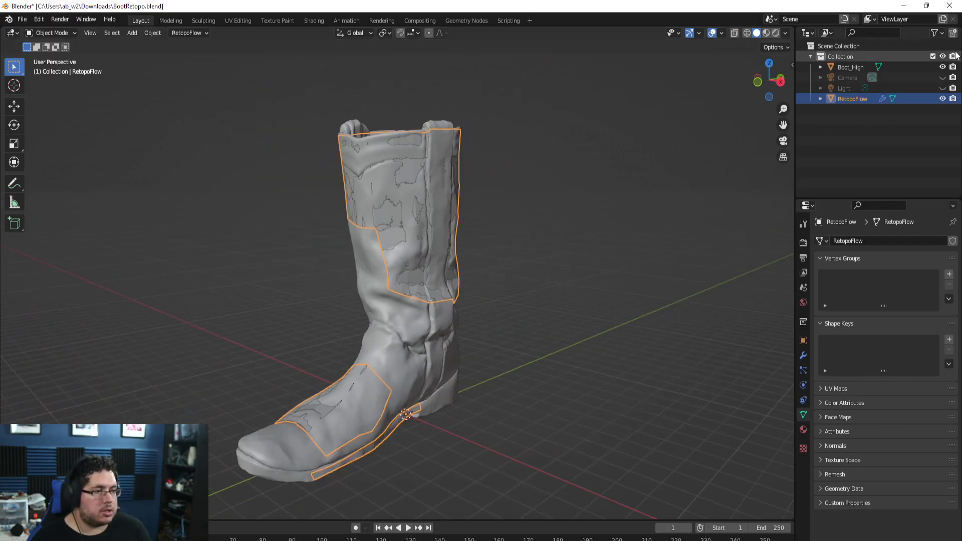
Step: Hide Boot_High to inspect the retopology mesh on its own, and show it again
click(942, 66)
middle_drag(551, 223, 490, 218)
click(535, 295)
middle_drag(534, 298, 489, 264)
key(a)
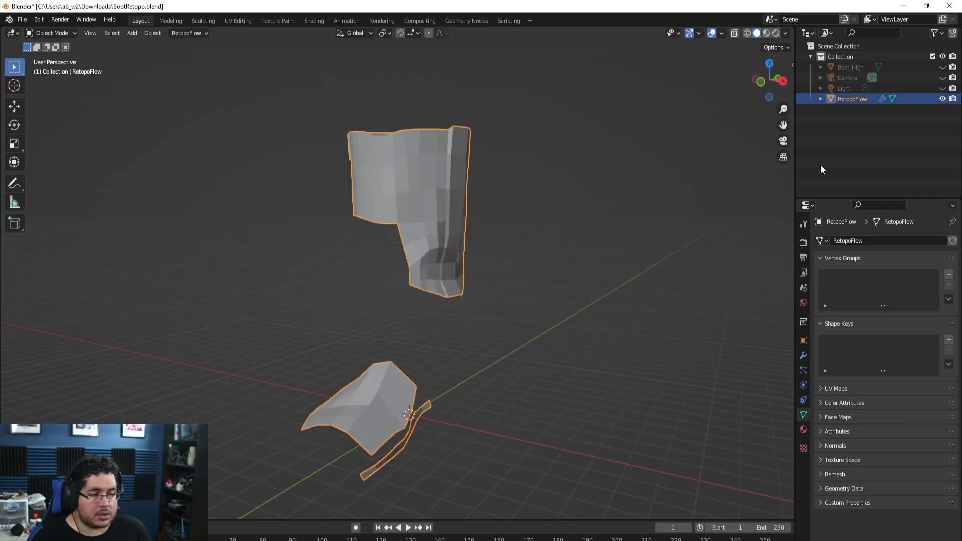
click(942, 67)
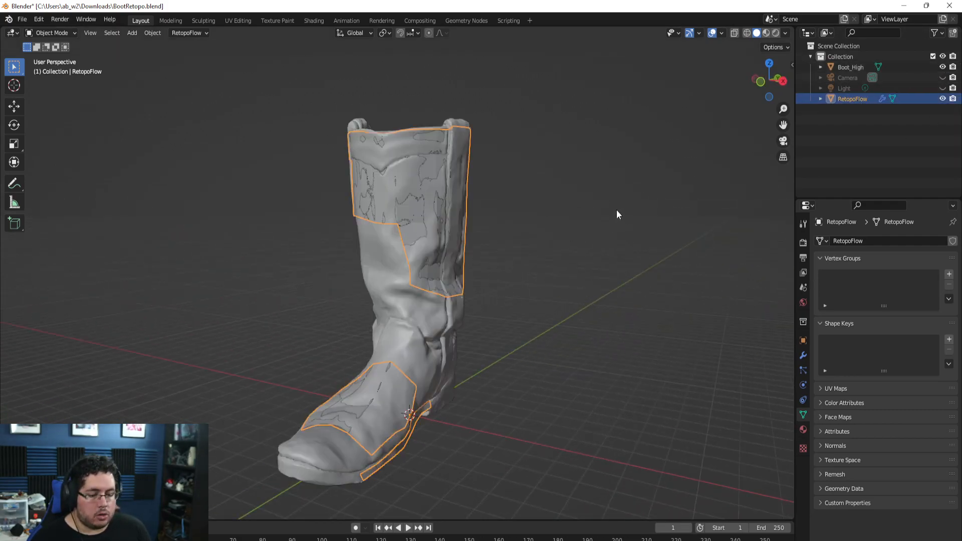
Step: Enter Edit Mode on the RetopoFlow mesh and restart RetopoFlow with the Tweak tool, facing the unfinished shaft side
key(Tab)
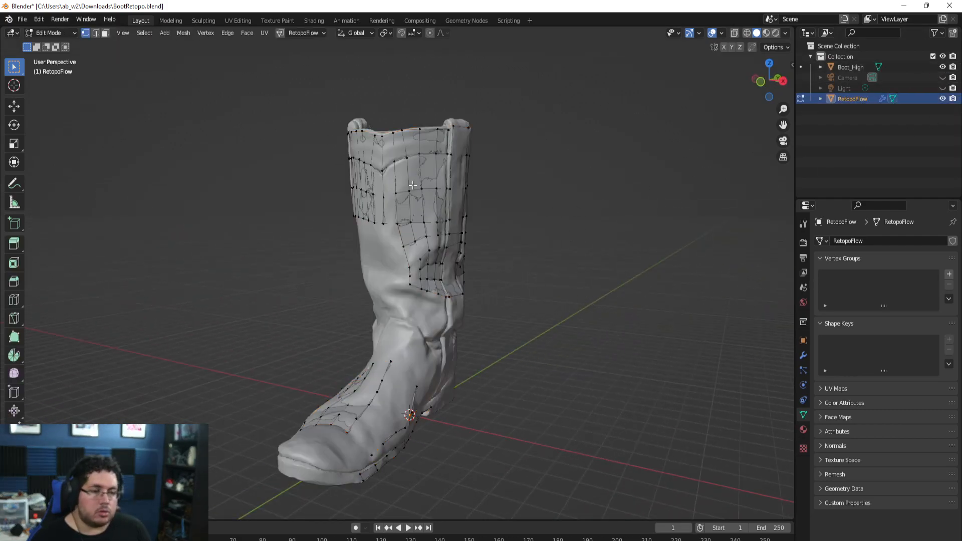
click(280, 33)
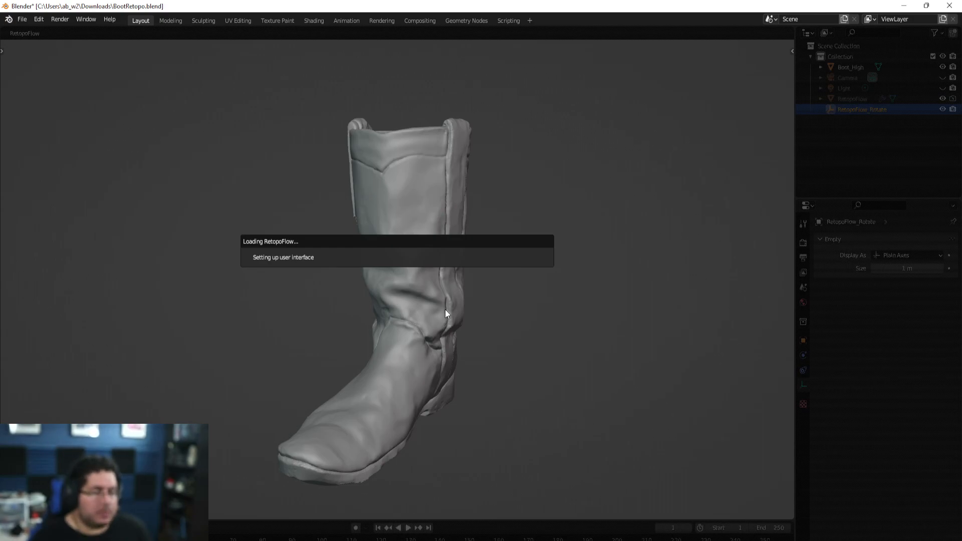
middle_drag(558, 337, 646, 341)
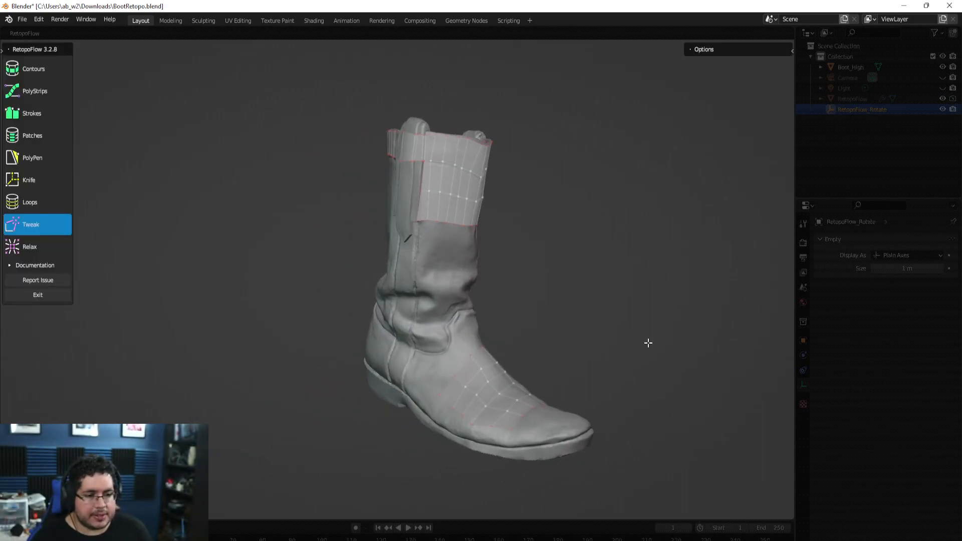
scroll(505, 245, up, 4)
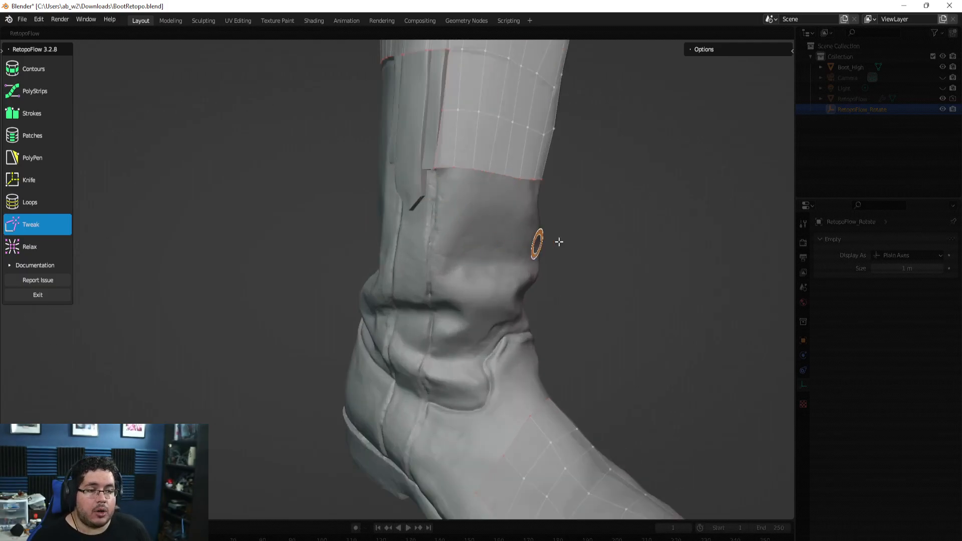